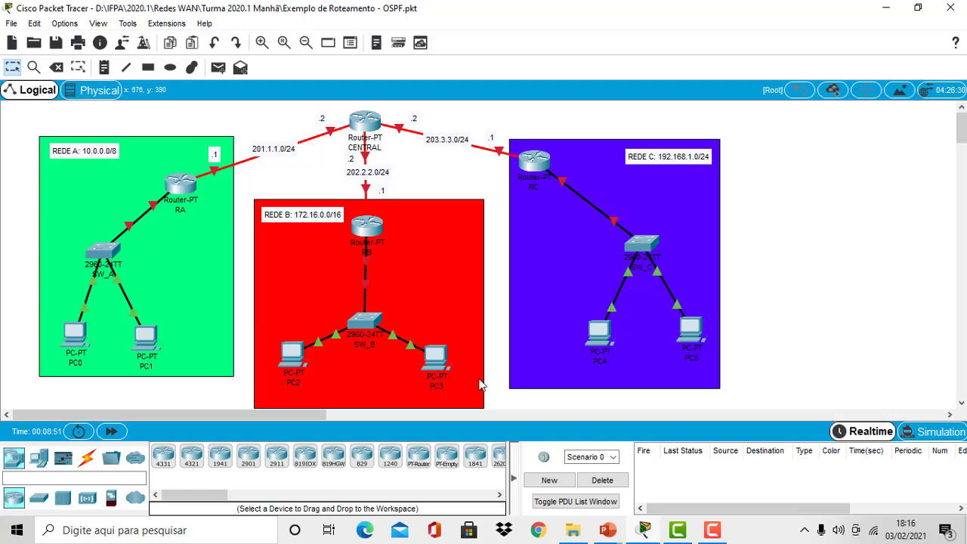
# Step: Open a blank Notepad document and enter the heading "Roteador A:"
pyautogui.click(187, 528)
pyautogui.write('notepad')
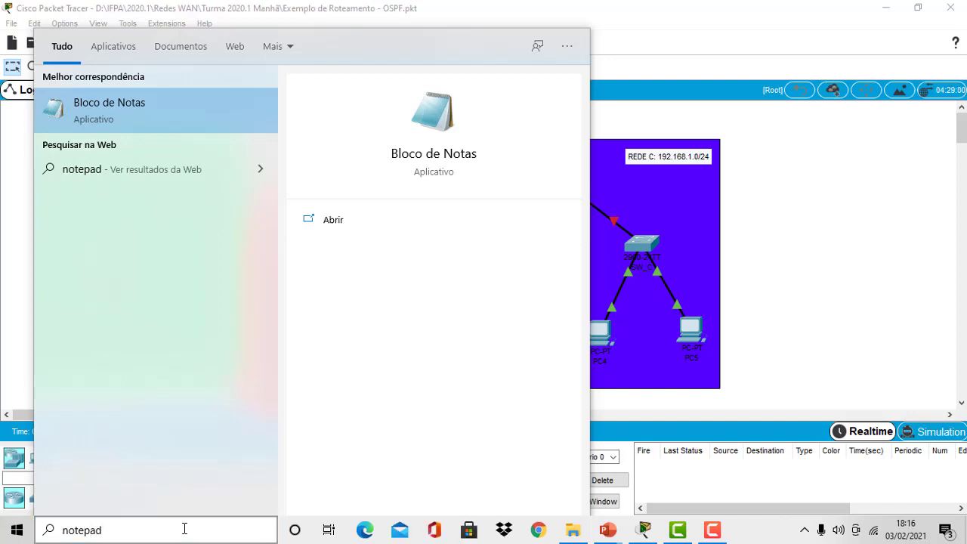
pyautogui.press('Return')
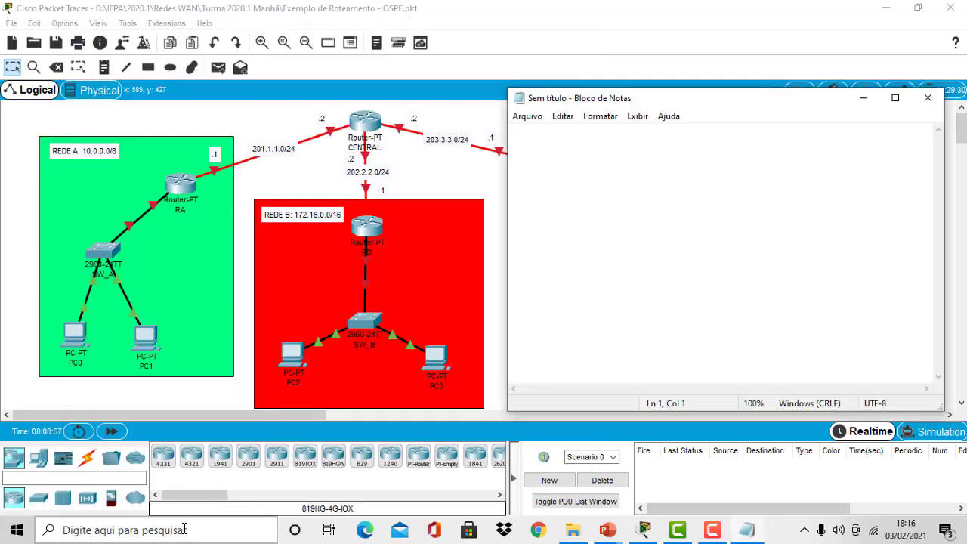
pyautogui.write('Roteador A')
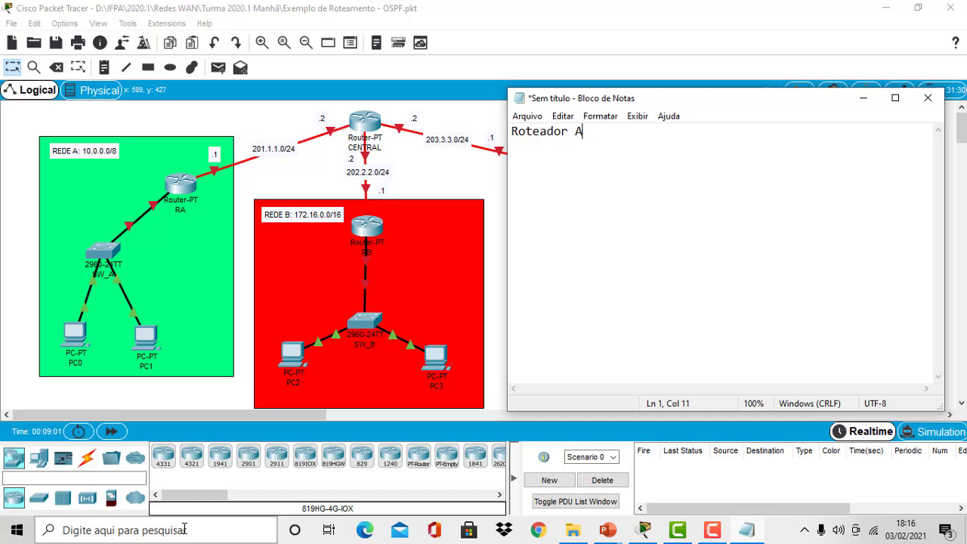
pyautogui.write(':')
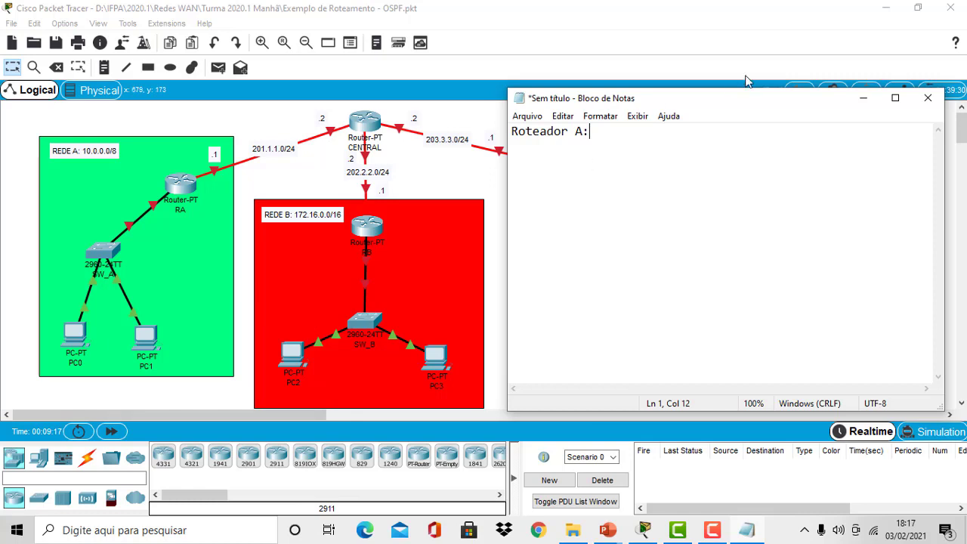
# Step: Move the Notepad window aside so that it covers less of the network topology
pyautogui.click(862, 99)
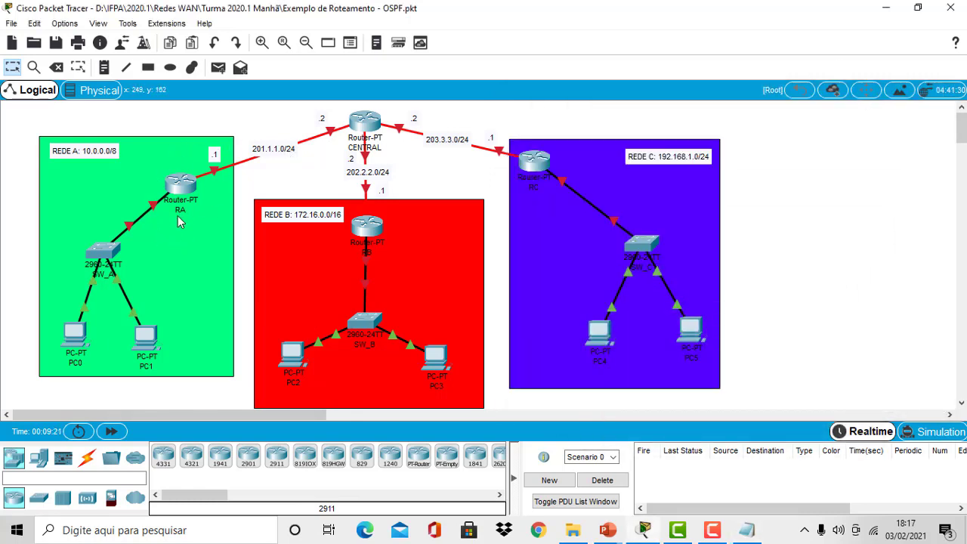
pyautogui.click(746, 531)
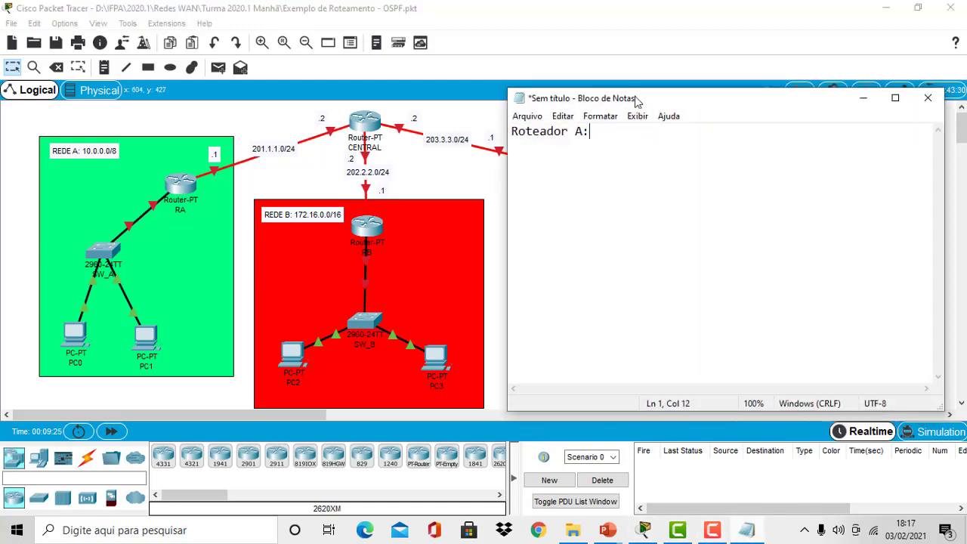
pyautogui.moveTo(635, 100)
pyautogui.mouseDown()
pyautogui.moveTo(681, 108)
pyautogui.moveTo(643, 111)
pyautogui.mouseUp()
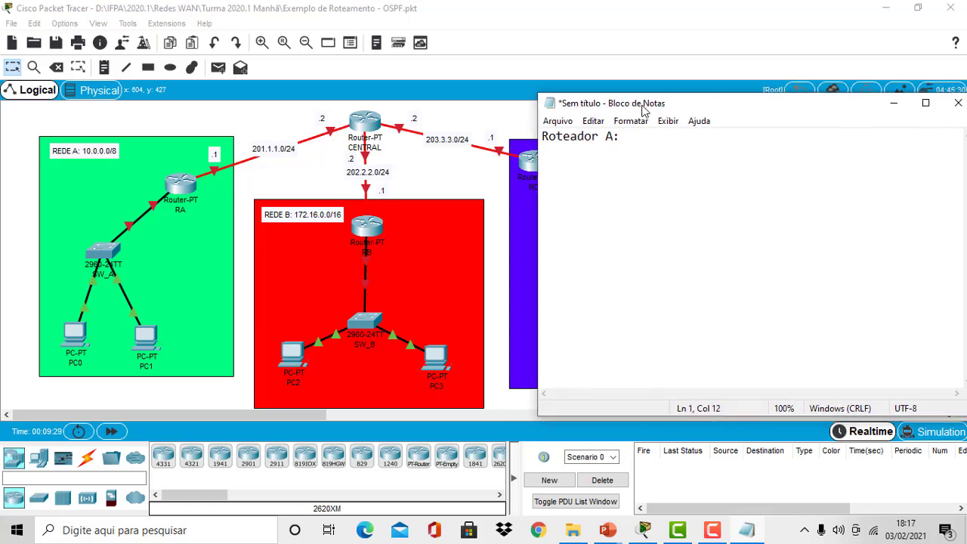
# Step: Below the heading, leave a blank line and add the commands "enable" and "configure terminal" on separate lines
pyautogui.press('Return')
pyautogui.write('enable')
pyautogui.press('Home')
pyautogui.press('Return')
pyautogui.press('End')
pyautogui.write('confi')
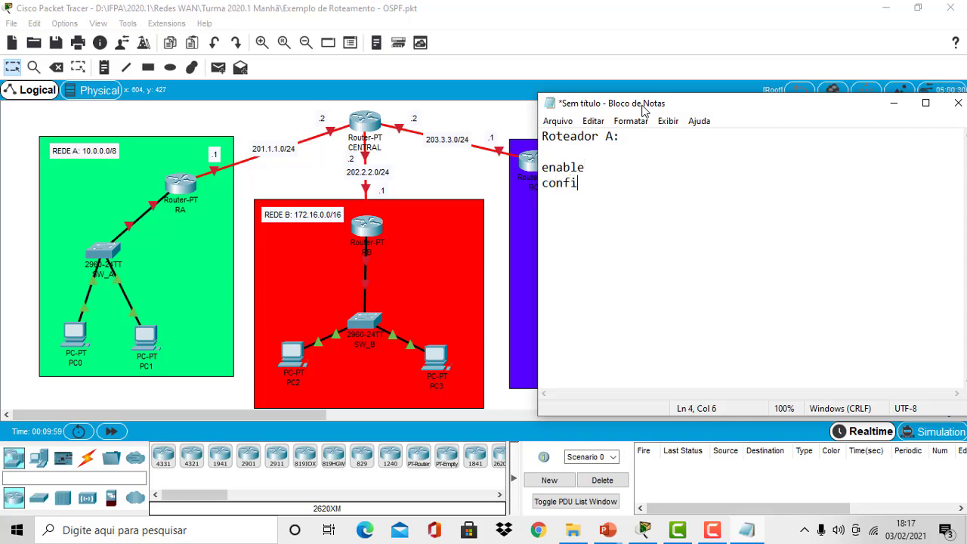
pyautogui.write('gure terminal')
pyautogui.press('Return')
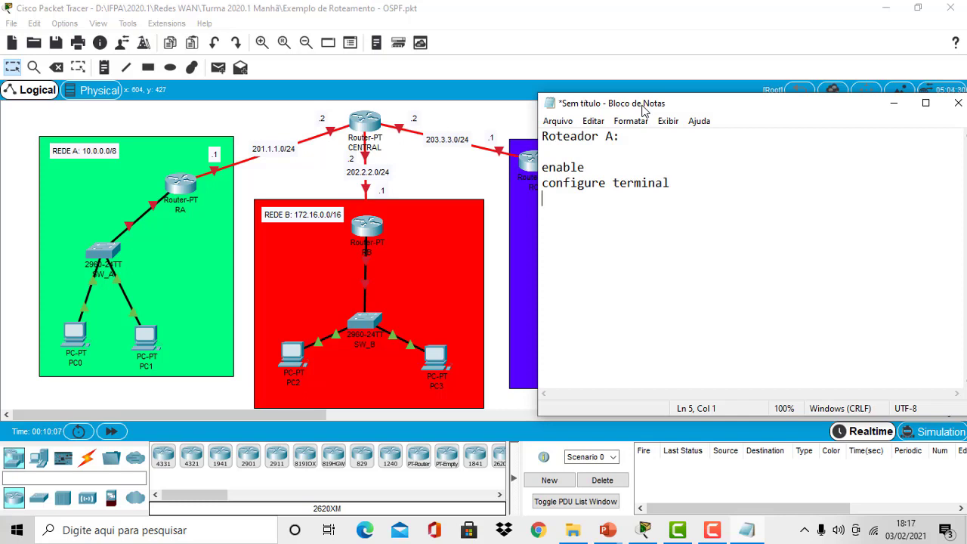
# Step: Add the line "hostname RA" to the Roteador A script
pyautogui.write('hostaname')
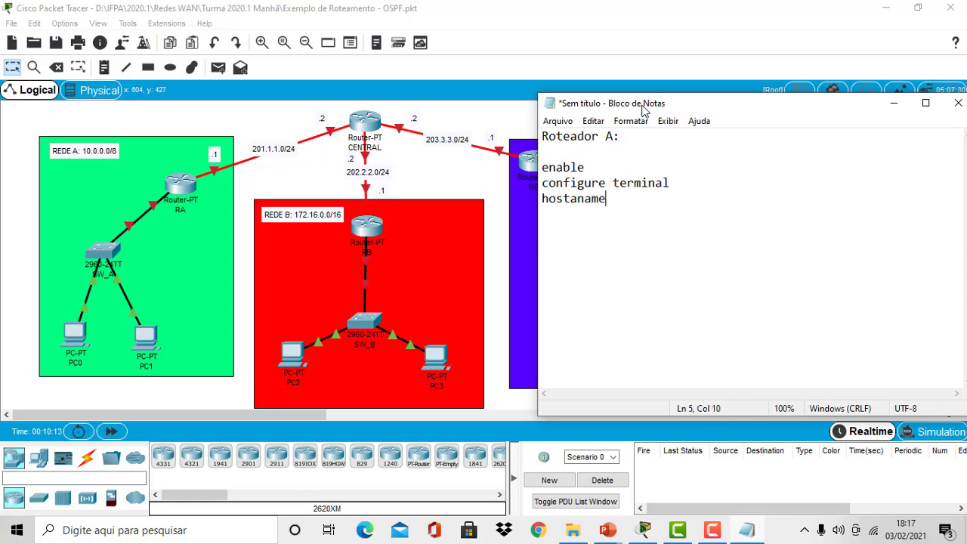
pyautogui.press('BackSpace')
pyautogui.press('BackSpace')
pyautogui.press('BackSpace')
pyautogui.press('BackSpace')
pyautogui.write('name RA')
pyautogui.press('Return')
# Step: Check router RA's port labels in the topology and add the line "interface Fa0/0" to the Notepad script
pyautogui.click(273, 107)
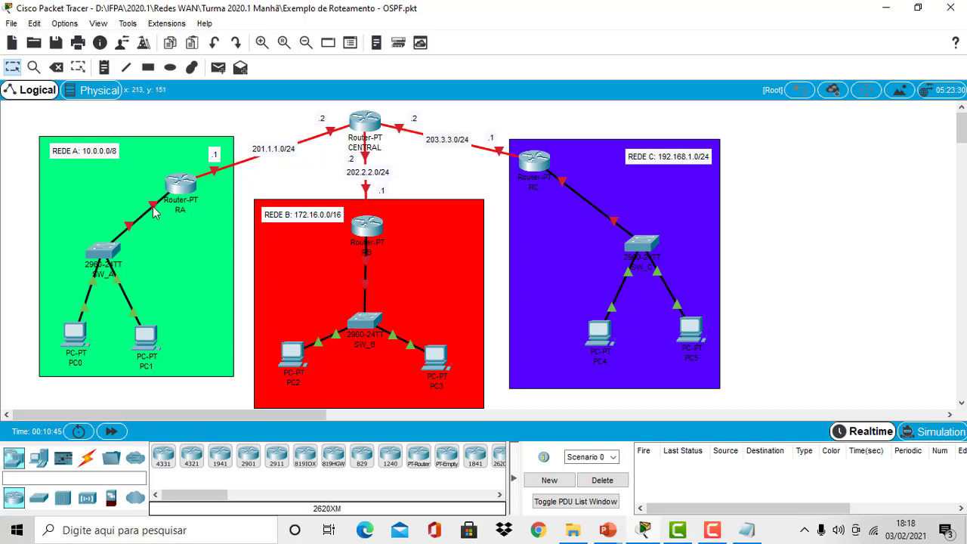
pyautogui.moveTo(154, 211)
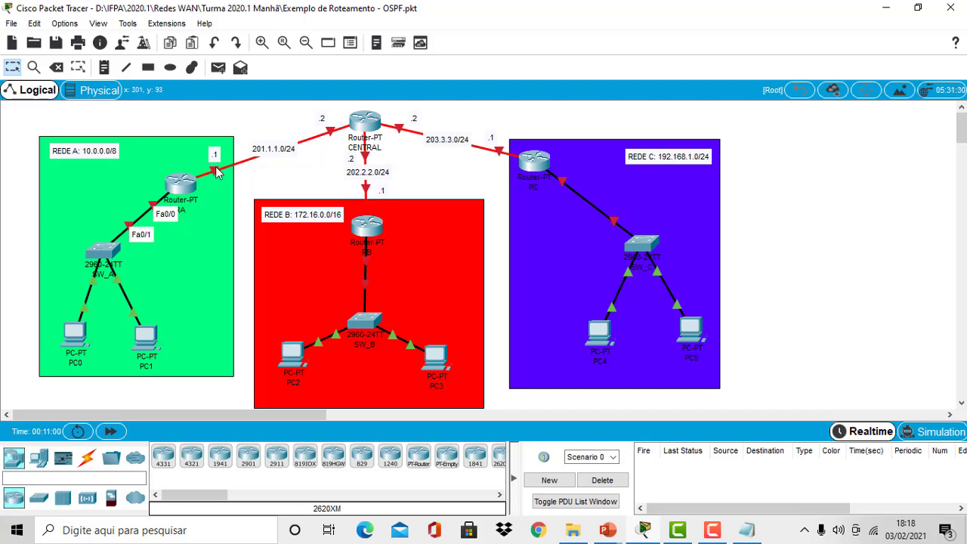
pyautogui.moveTo(216, 175)
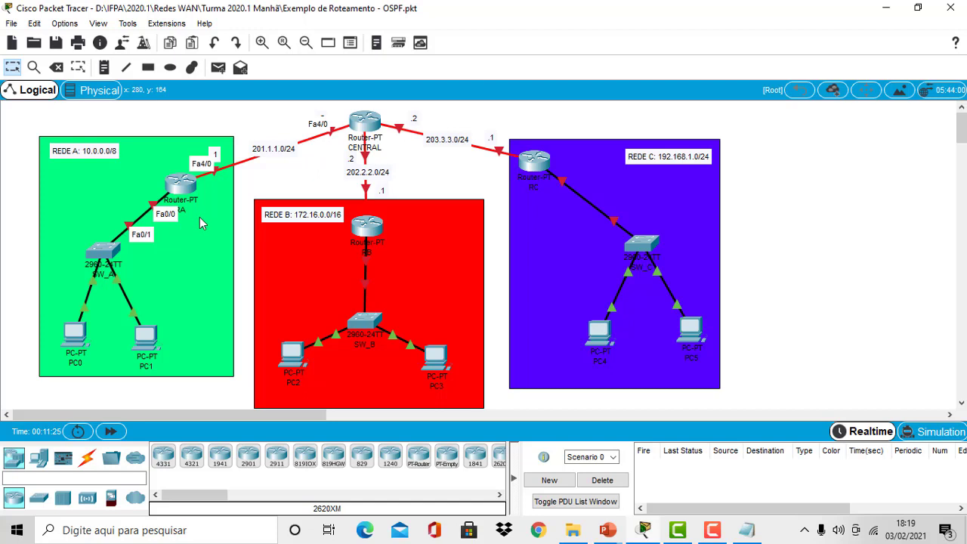
pyautogui.click(748, 531)
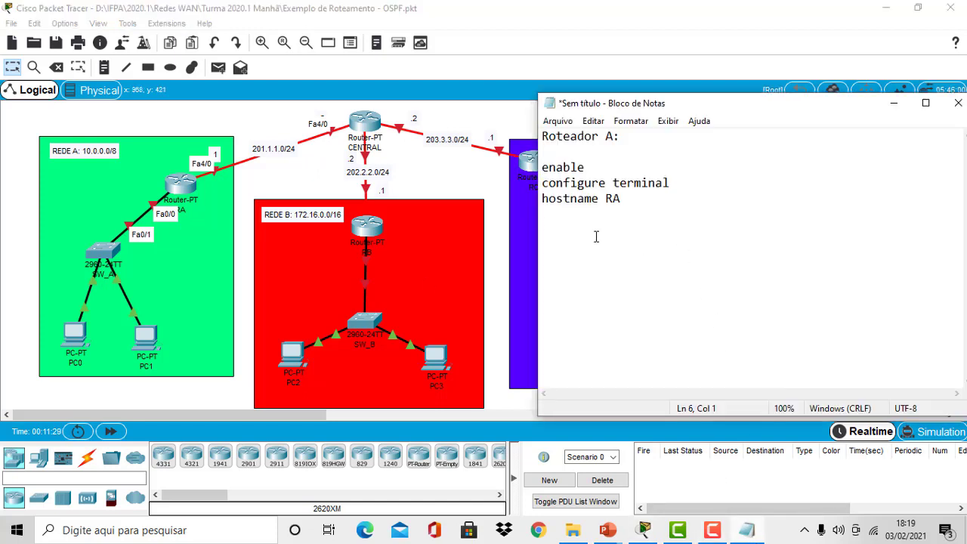
pyautogui.write('interface')
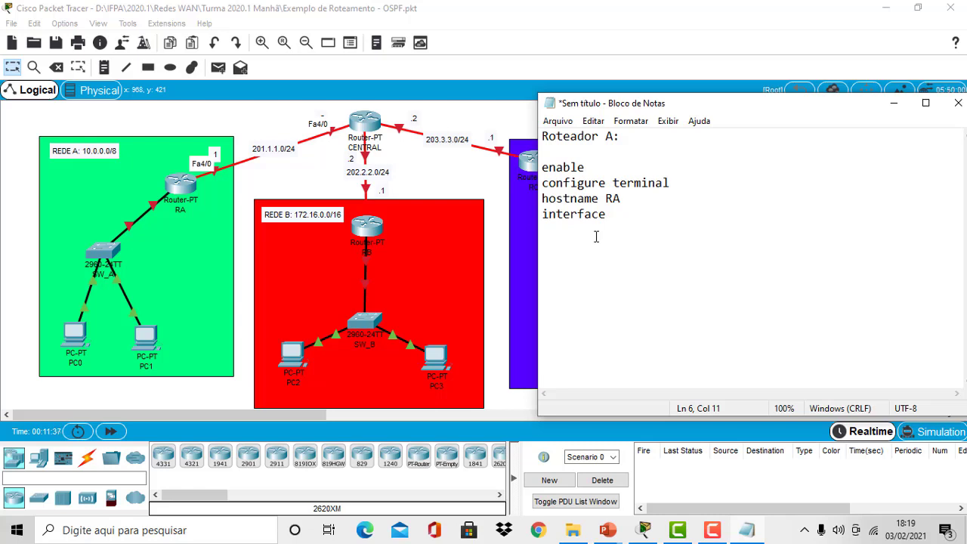
pyautogui.write('Fa0/0')
pyautogui.press('Return')
# Step: Complete the Fa0/0 block with "ip address 10.0.0.1 255.0.0.0", "no shutdown" and "exit"
pyautogui.write('ip add')
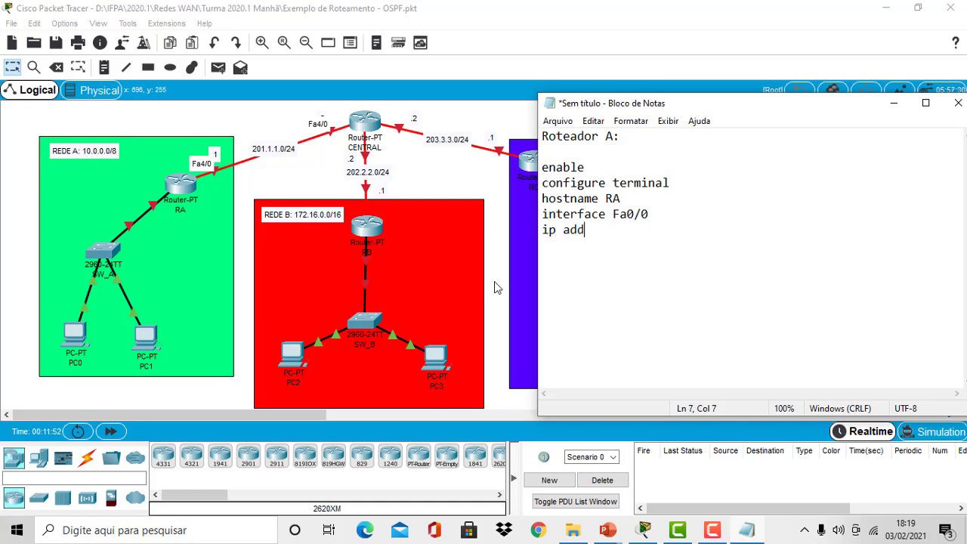
pyautogui.write('ress 10.0.0.1')
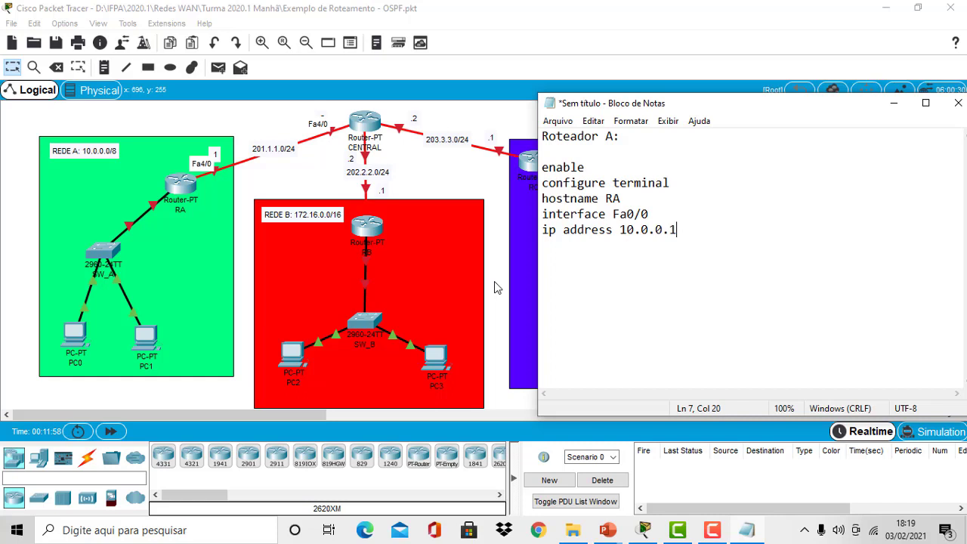
pyautogui.write(' 25')
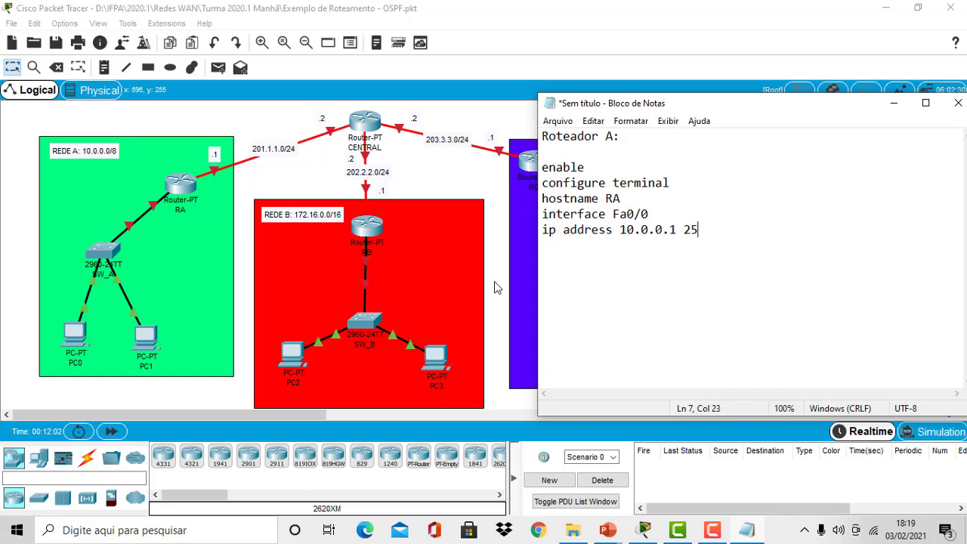
pyautogui.write('5.0.0.0')
pyautogui.press('Return')
pyautogui.write('no shutdown')
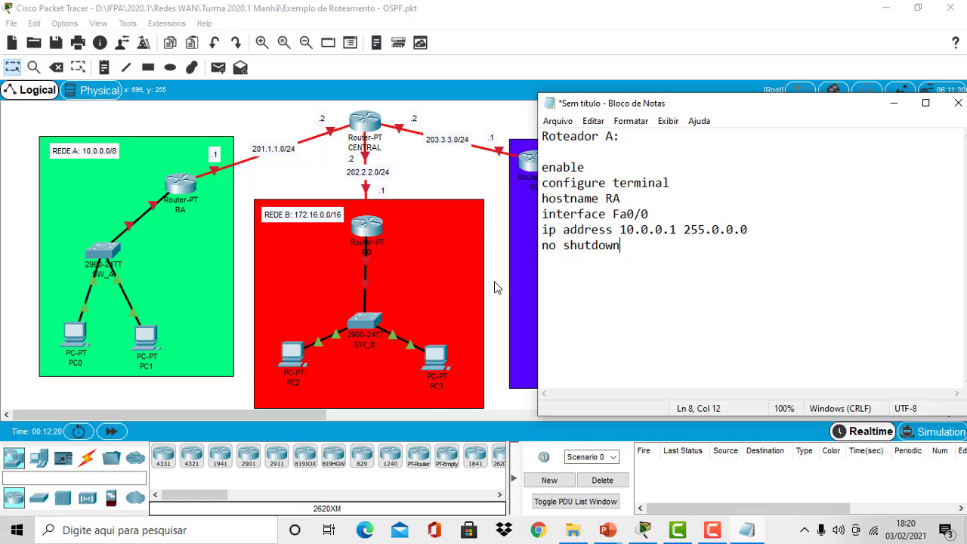
pyautogui.press('Return')
pyautogui.write('exit')
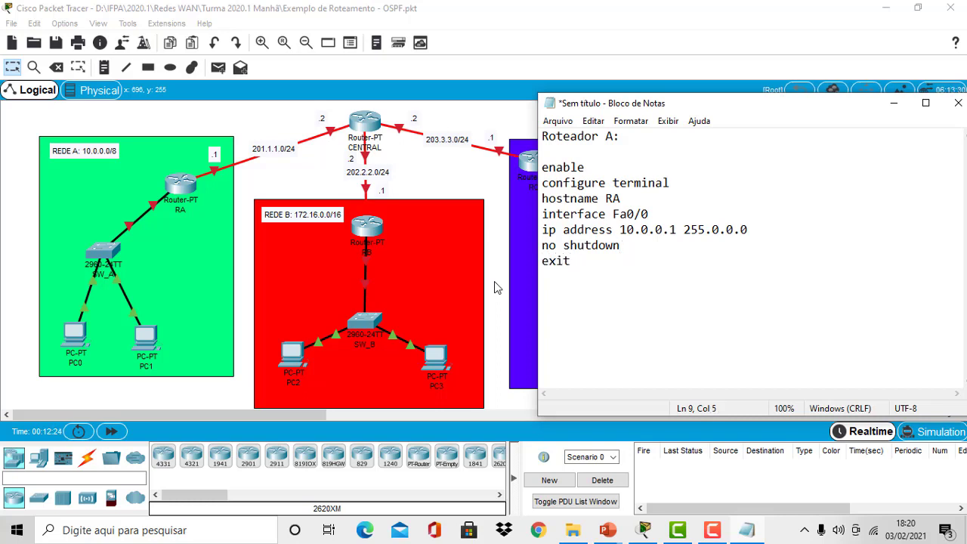
# Step: Start the second interface block with "interface Fa4/0" and "ip address 201.1.1.1 255.255.255.0"
pyautogui.press('Return')
pyautogui.write('inter')
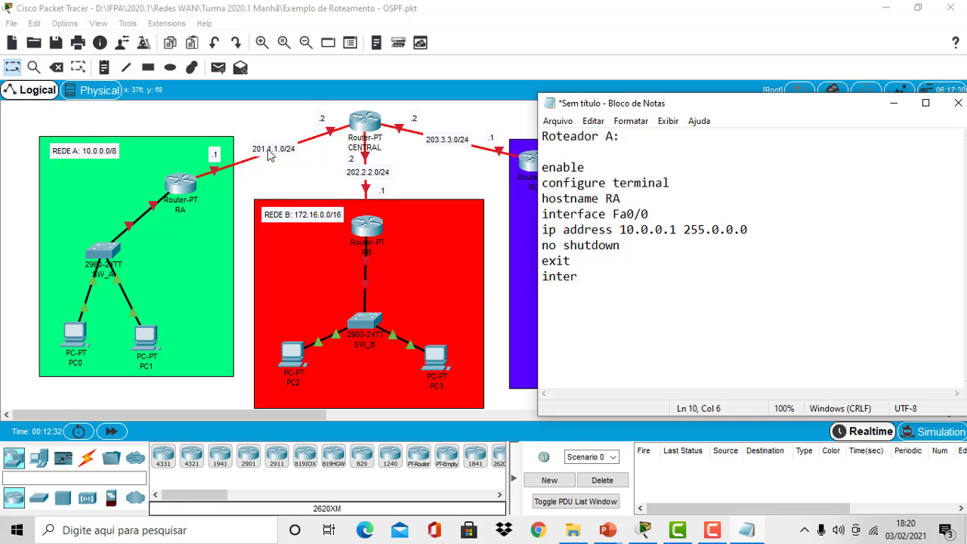
pyautogui.write('face Fa4/0')
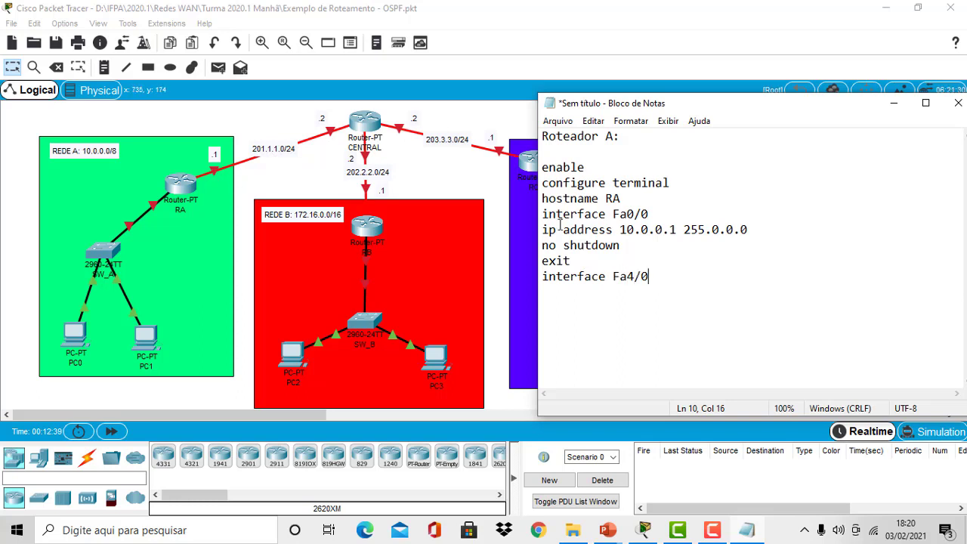
pyautogui.press('Return')
pyautogui.write('ip addres')
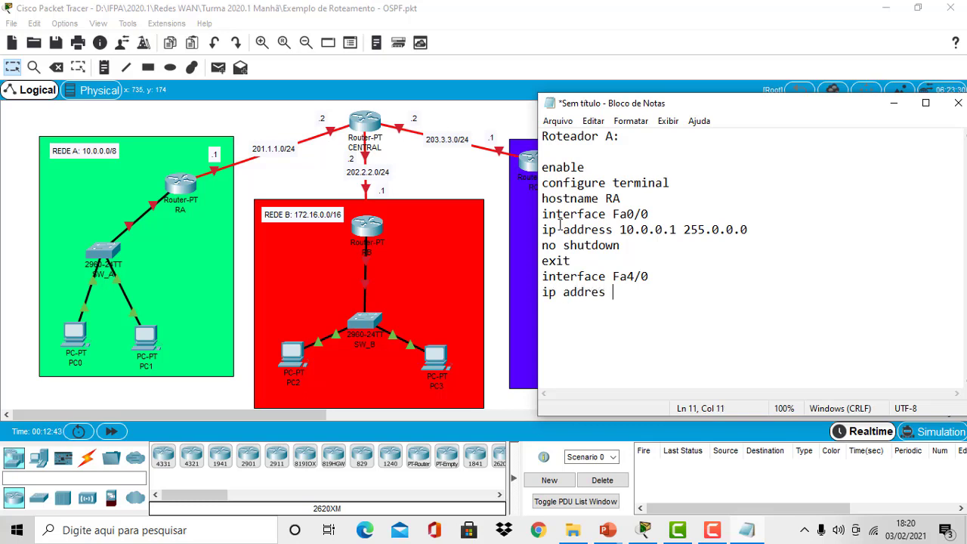
pyautogui.press('BackSpace')
pyautogui.write('s 201.1.1.1')
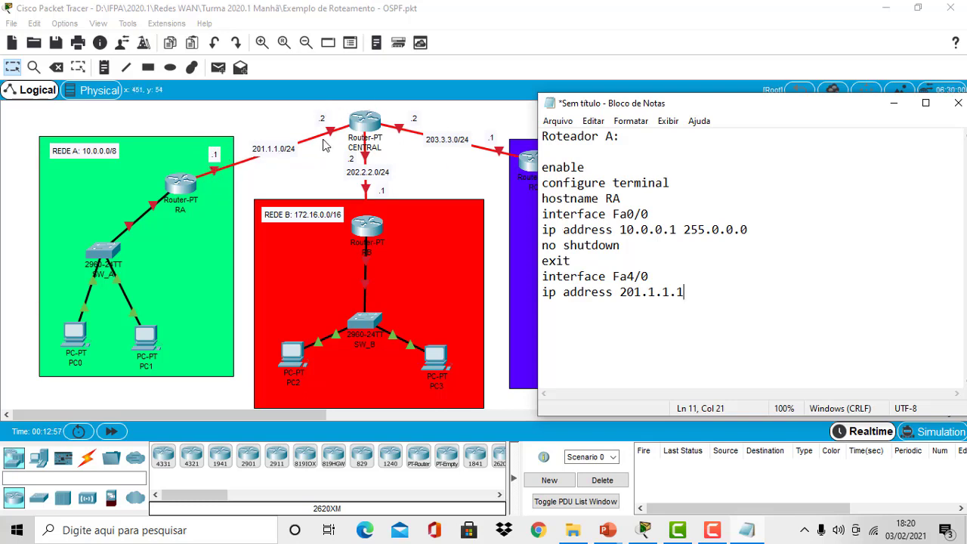
pyautogui.write('255.25..')
pyautogui.press('BackSpace')
pyautogui.press('BackSpace')
pyautogui.write('4')
pyautogui.press('BackSpace')
pyautogui.write('5.255.0')
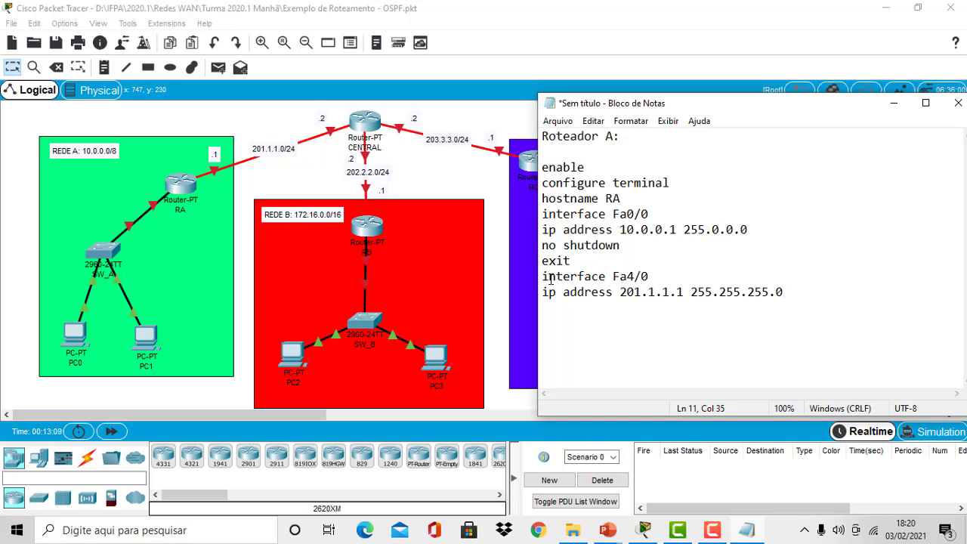
# Step: Finish the Fa4/0 block with the lines "no shutdown" and "exit"
pyautogui.press('Return')
pyautogui.write('no shutdown')
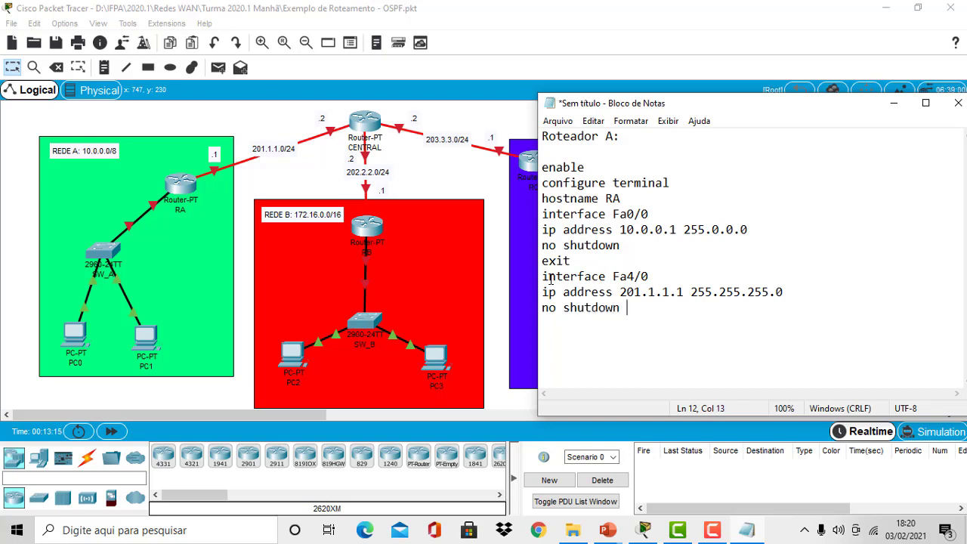
pyautogui.press('Return')
pyautogui.write('exit')
pyautogui.press('Return')
# Step: Add the line "router ospf 4" after the two interface blocks
pyautogui.moveTo(590, 330); pyautogui.dragTo(509, 219)
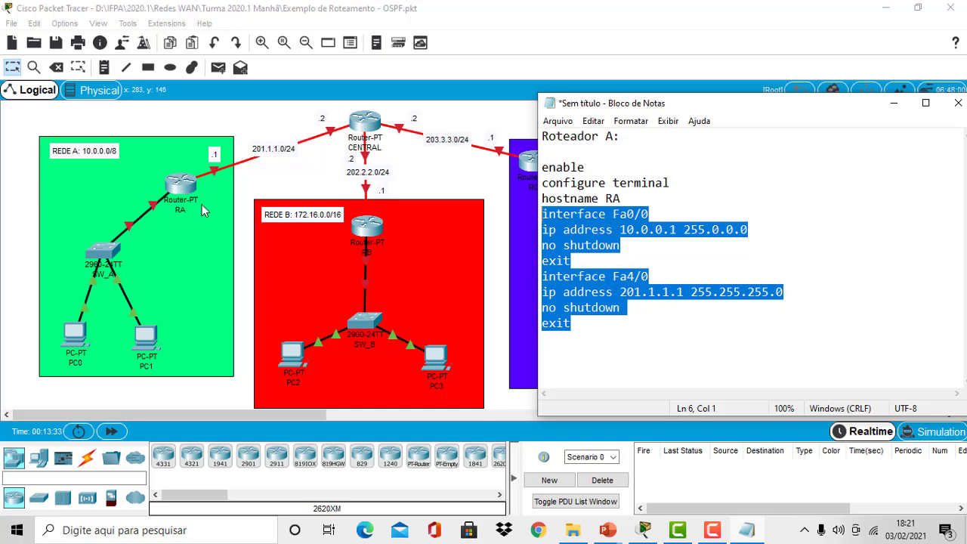
pyautogui.click(587, 327)
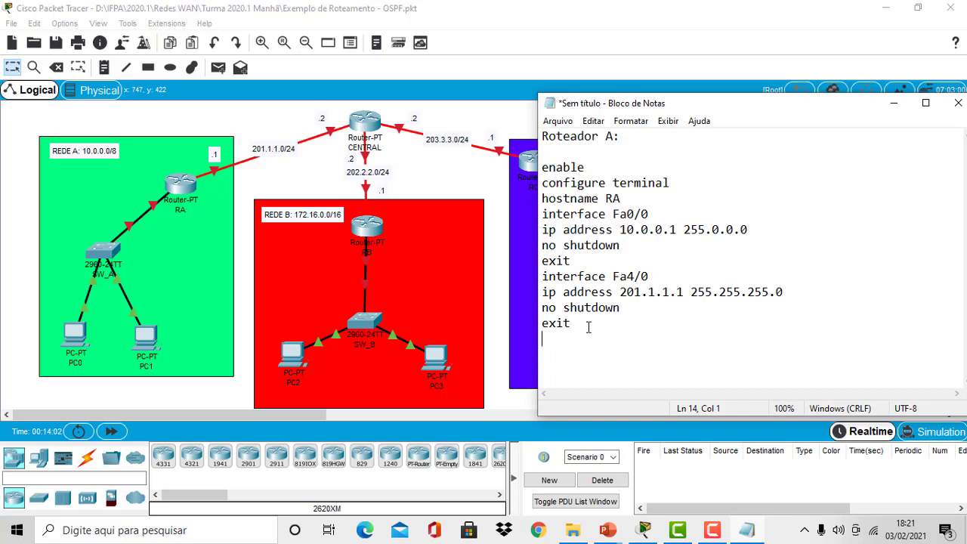
pyautogui.write('router ospf 4')
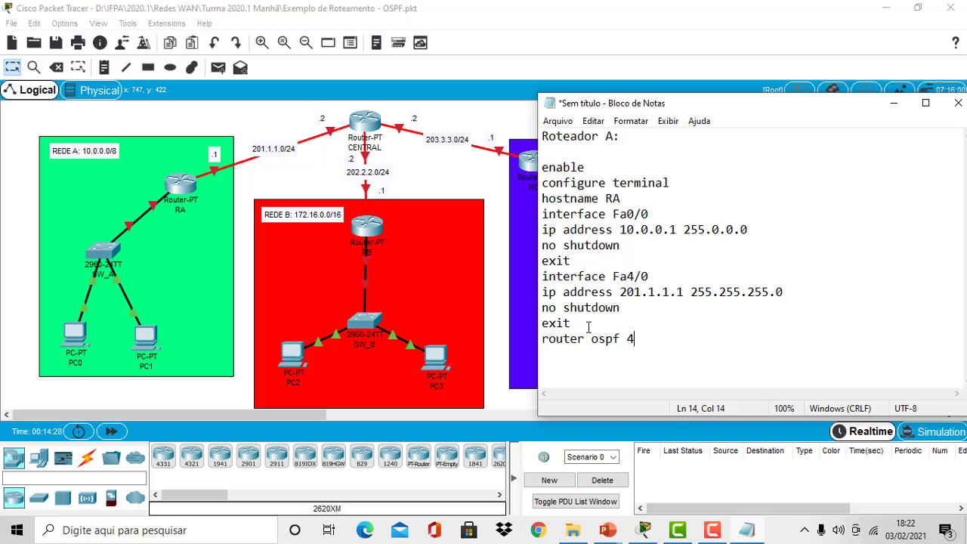
pyautogui.hotkey('shift', 'Left')
pyautogui.press('End')
pyautogui.press('Return')
# Step: Add the line "router-id 2.2.2.2" under the OSPF command
pyautogui.write('router')
pyautogui.press('BackSpace')
pyautogui.write('-id 2')
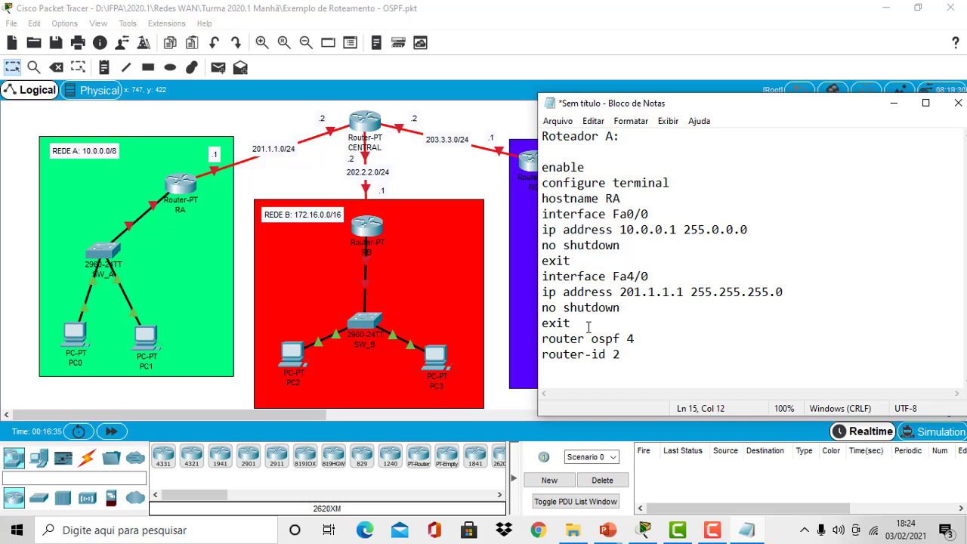
pyautogui.write('.2.2.2')
pyautogui.hotkey('shift', 'Home')
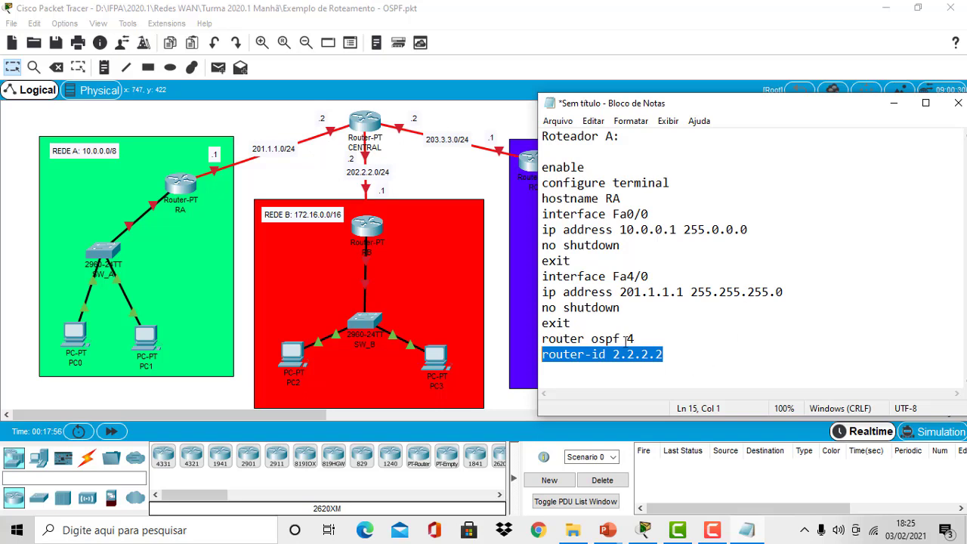
pyautogui.moveTo(612, 354); pyautogui.dragTo(667, 354)
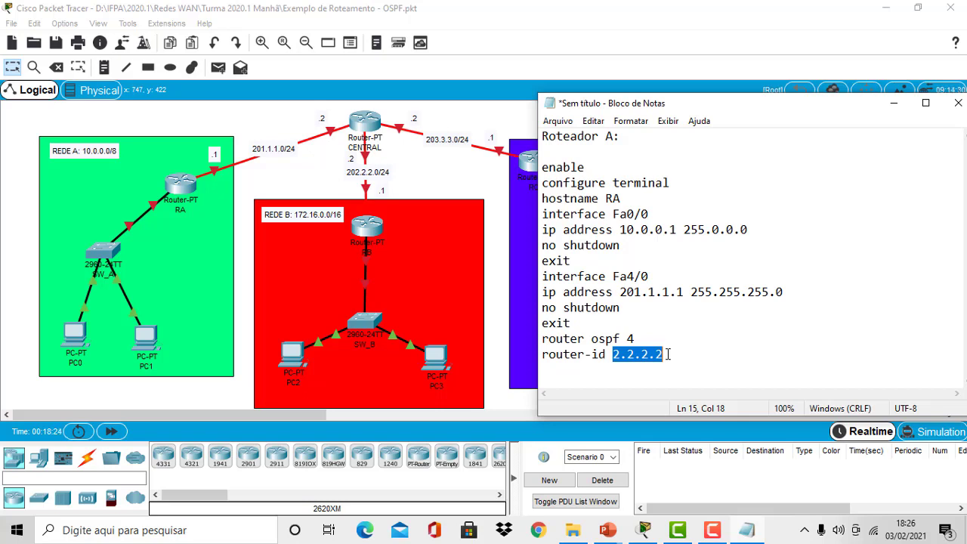
pyautogui.moveTo(609, 354); pyautogui.dragTo(673, 355)
pyautogui.moveTo(666, 357); pyautogui.dragTo(541, 358)
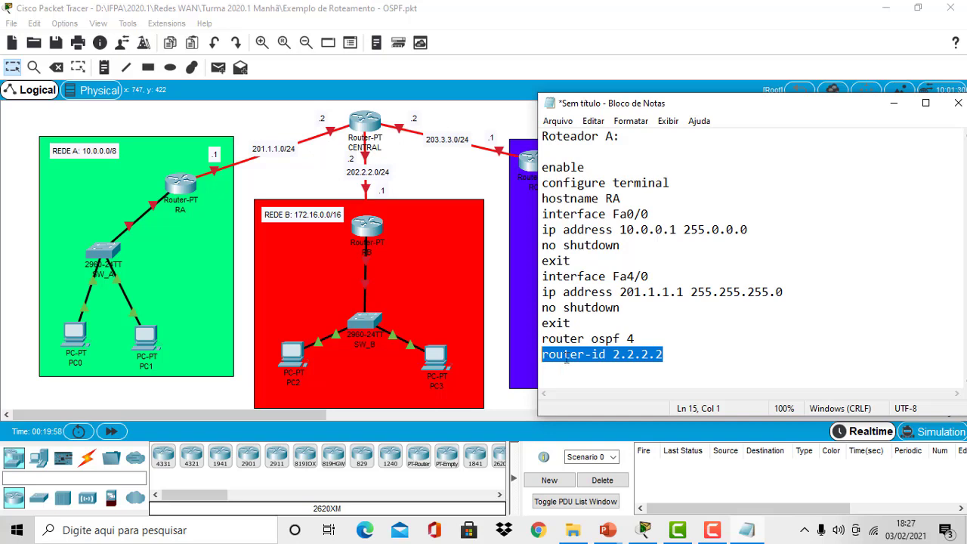
pyautogui.moveTo(613, 354); pyautogui.dragTo(545, 354)
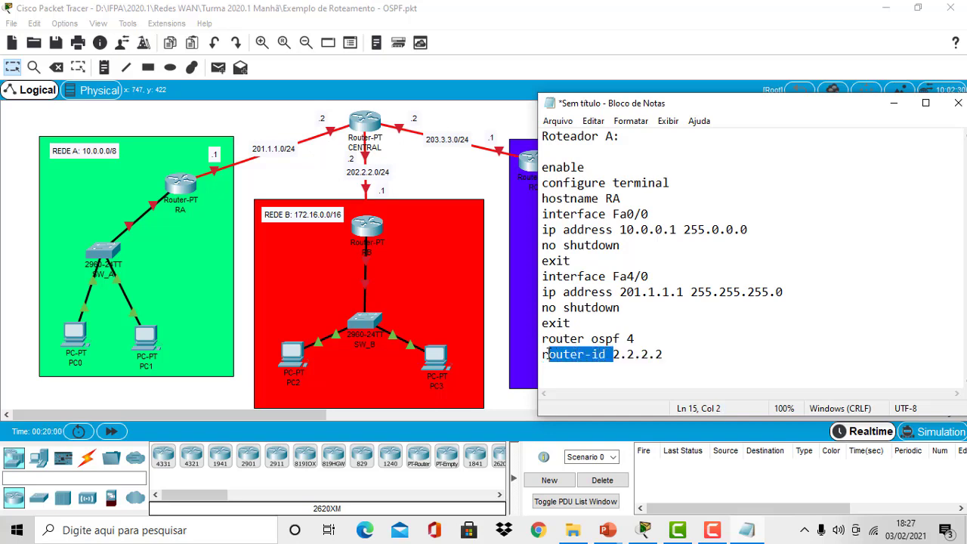
pyautogui.moveTo(613, 354)
pyautogui.mouseDown()
pyautogui.moveTo(673, 354)
pyautogui.moveTo(612, 355)
pyautogui.mouseUp()
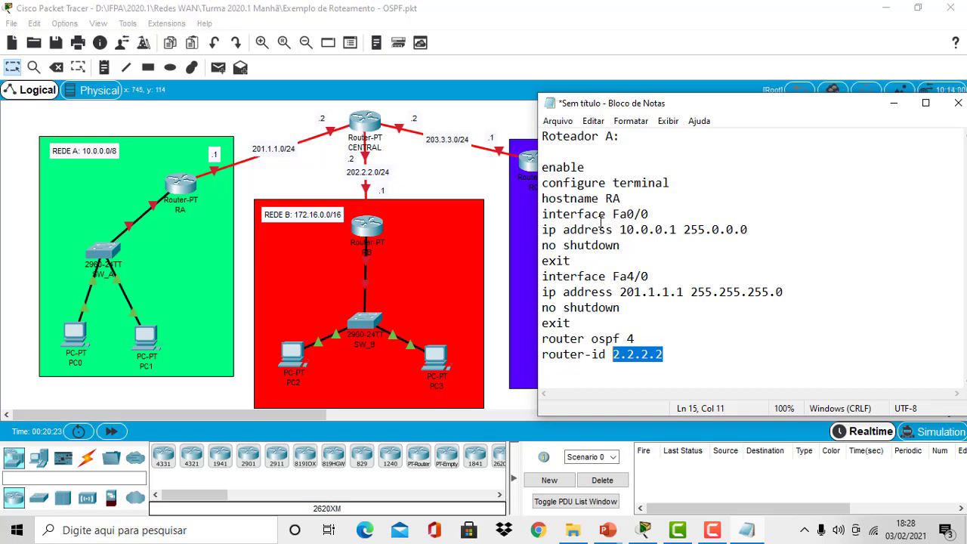
# Step: Begin a new line with "network" below the "router-id 2.2.2.2" line
pyautogui.click(686, 352)
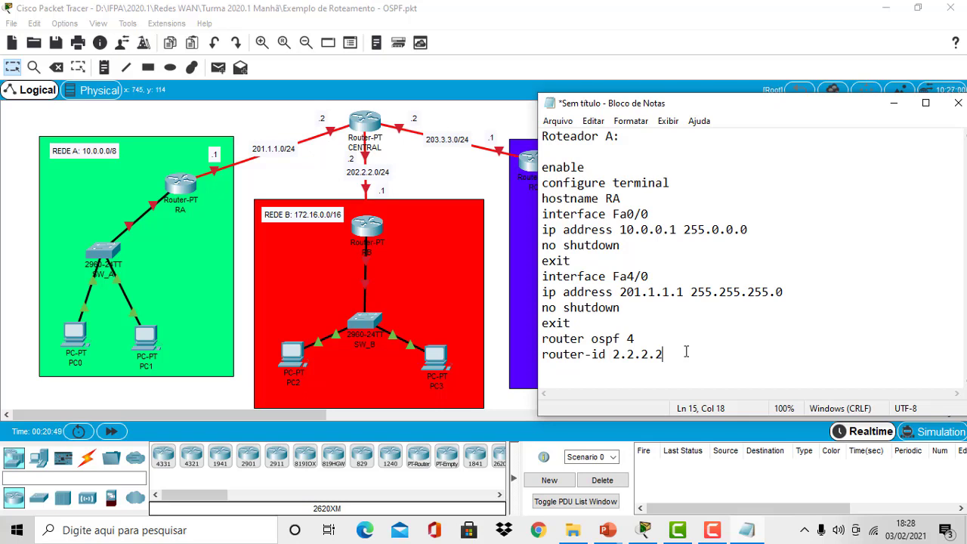
pyautogui.press('Return')
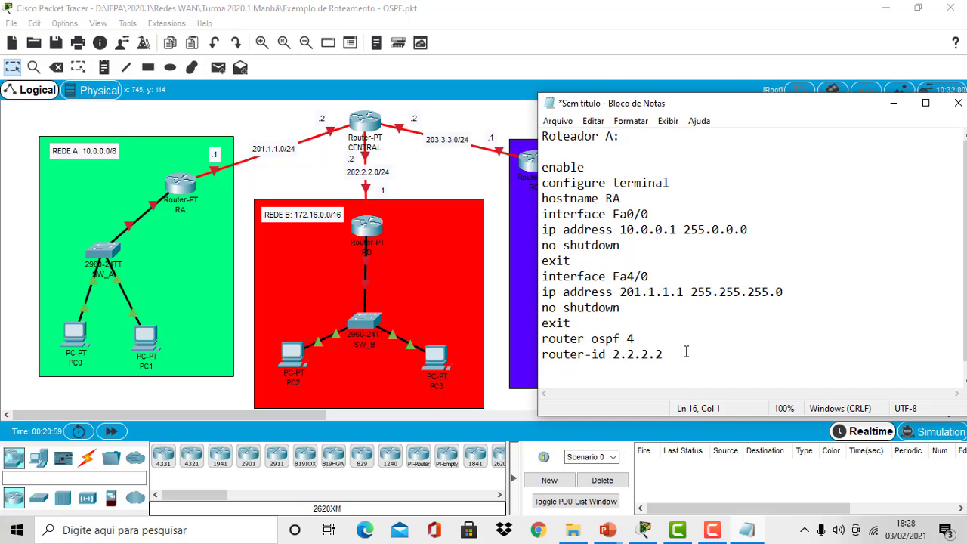
pyautogui.write('network')
# Step: Open a second, blank Notepad (Bloco de Notas) window for side notes
pyautogui.click(159, 530)
pyautogui.write('n')
pyautogui.press('BackSpace')
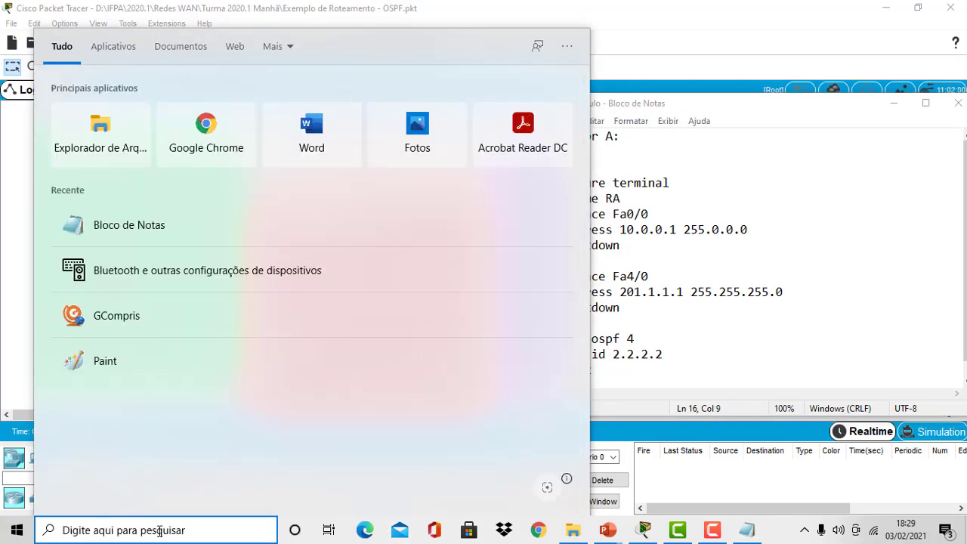
pyautogui.write('nop')
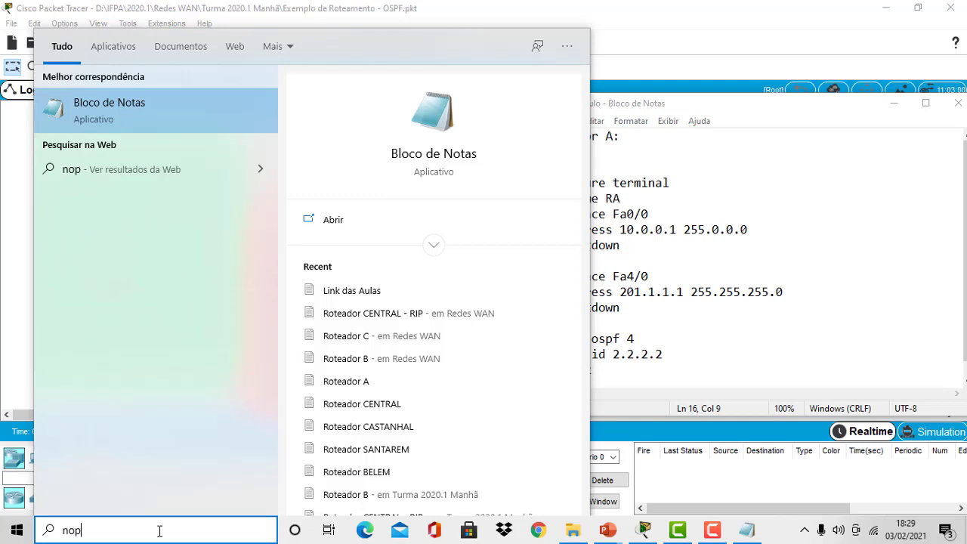
pyautogui.press('Return')
# Step: Write the heading "MÁSCARA CURINGA:" in the blank note and start a line below it
pyautogui.write('M')
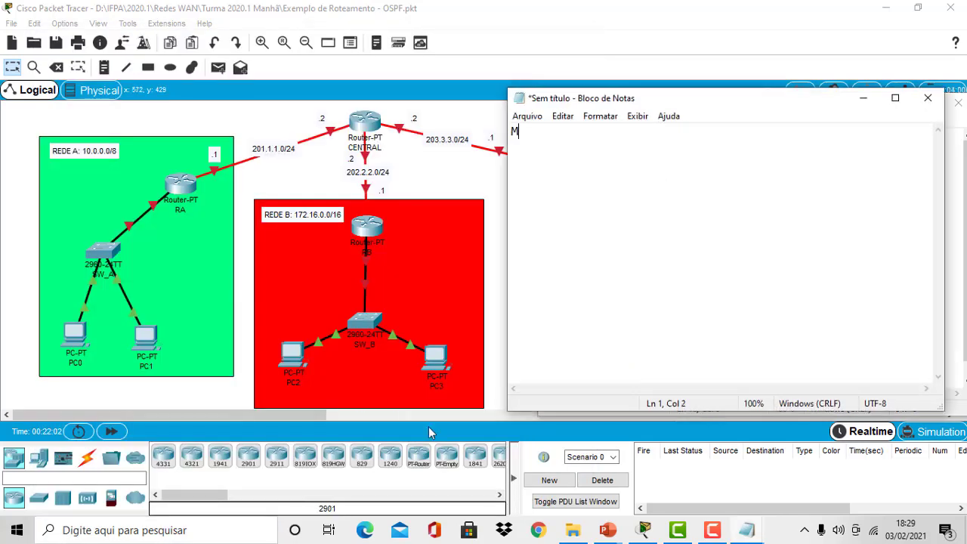
pyautogui.write('ÁSCRA')
pyautogui.press('BackSpace')
pyautogui.press('BackSpace')
pyautogui.write('ARA ')
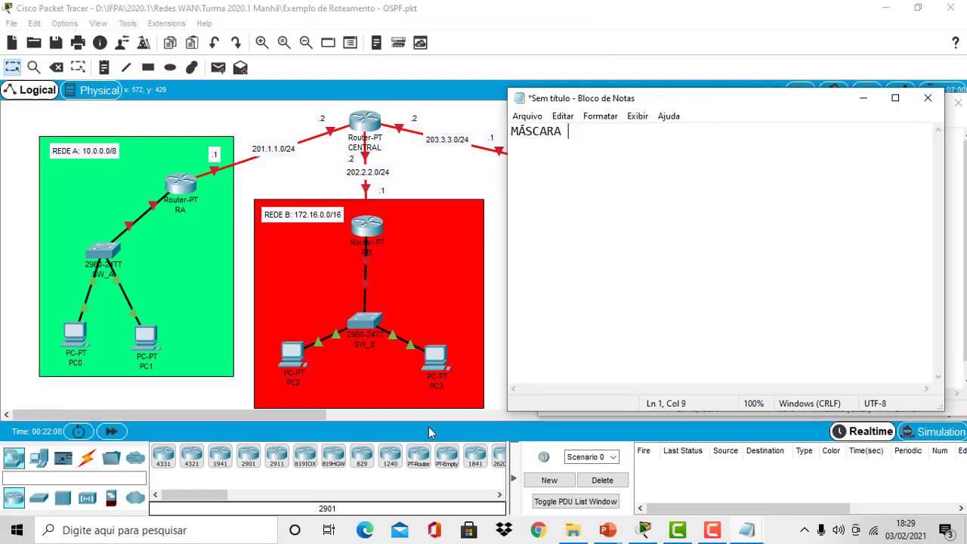
pyautogui.write('CURI')
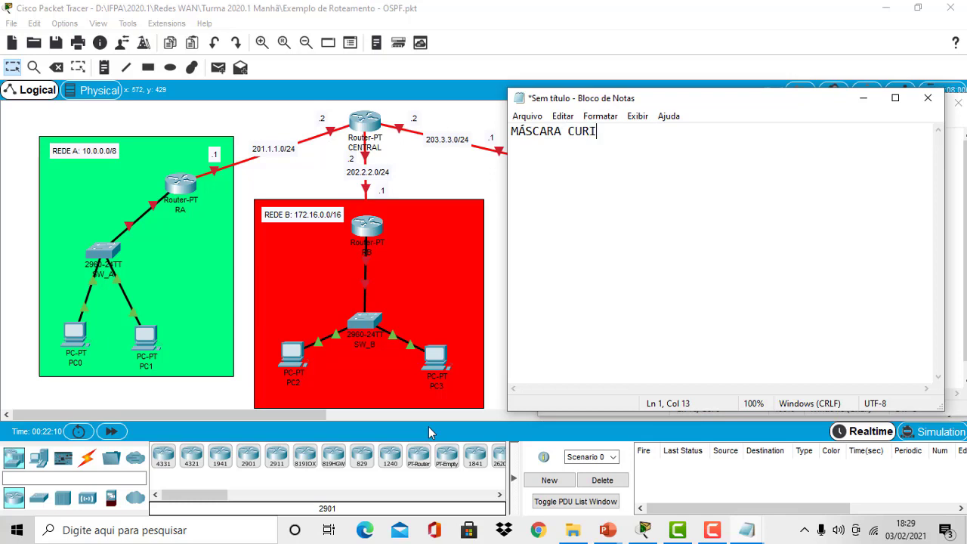
pyautogui.write('NGA:')
pyautogui.press('Left')
pyautogui.press('Return')
pyautogui.press('BackSpace')
pyautogui.press('Right')
pyautogui.press('Return')
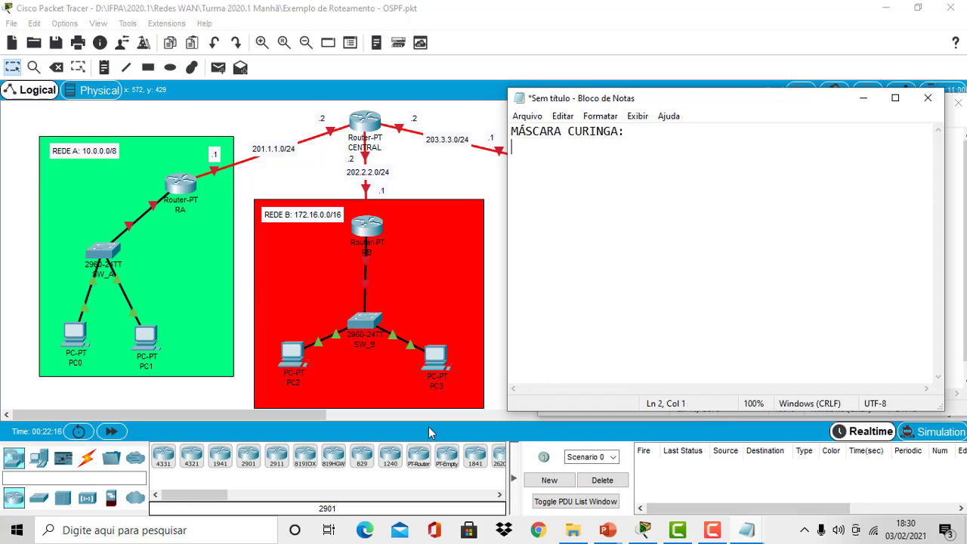
# Step: Write the syntax line "network IP REDE MASK SU-REDE AREA ID" under the heading
pyautogui.write('network IP REDE')
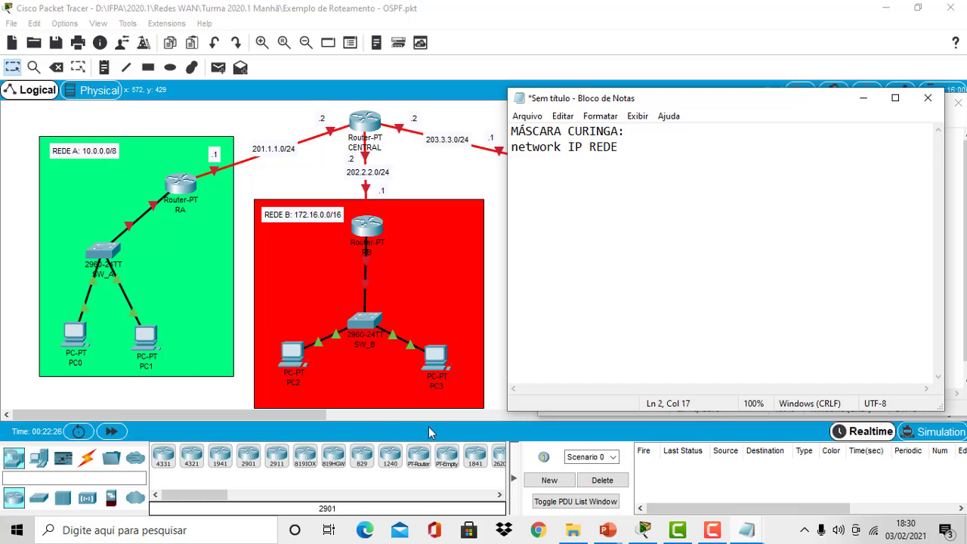
pyautogui.write(' MASK SU-REDE ')
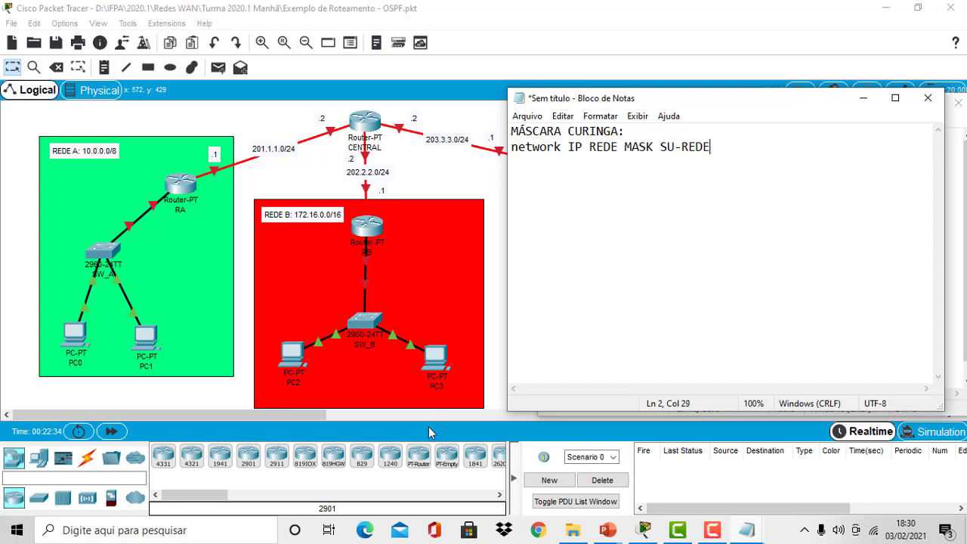
pyautogui.write('AREA ID')
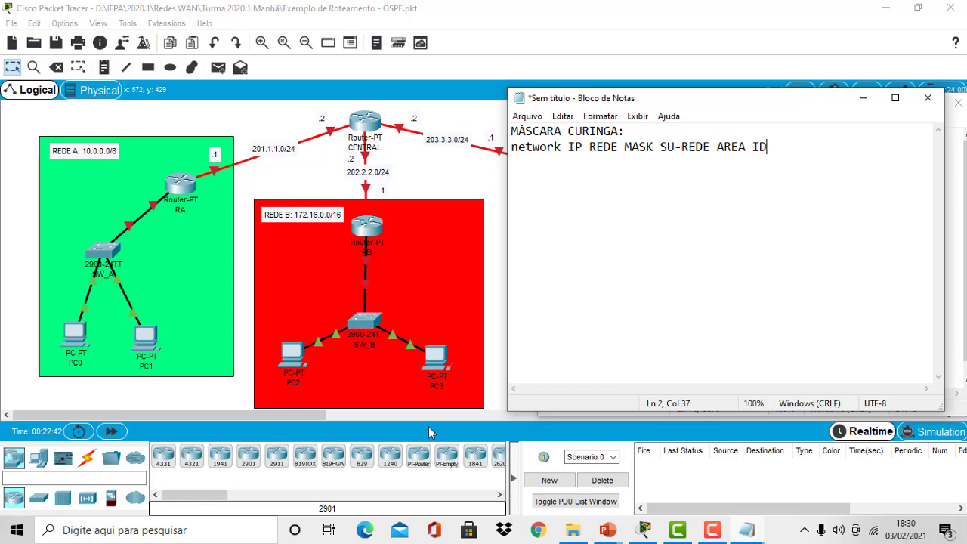
# Step: Correct the syntax line to read "network IP_REDE MASK_SUB-REDE AREA_ID"
pyautogui.click(593, 187)
pyautogui.press('BackSpace')
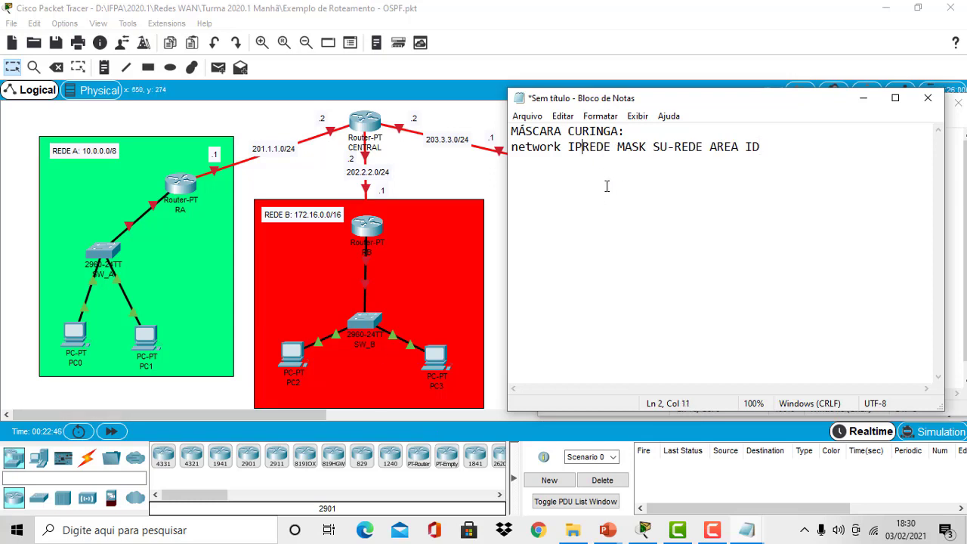
pyautogui.write('_')
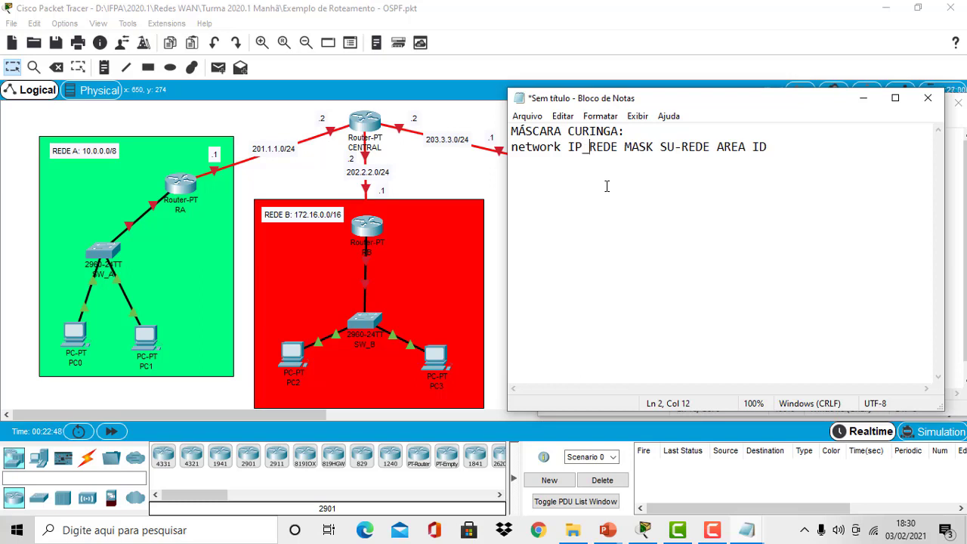
pyautogui.press('Right')
pyautogui.press('Right')
pyautogui.press('Right')
pyautogui.press('Right')
pyautogui.press('Right')
pyautogui.press('Right')
pyautogui.press('Right')
pyautogui.press('Right')
pyautogui.press('Right')
pyautogui.write('_')
pyautogui.press('Left')
pyautogui.press('BackSpace')
pyautogui.press('Right')
pyautogui.press('Right')
pyautogui.press('Right')
pyautogui.write('B')
pyautogui.press('Right')
pyautogui.press('Right')
pyautogui.press('Right')
pyautogui.press('Right')
pyautogui.press('Right')
pyautogui.press('Right')
pyautogui.press('Right')
pyautogui.press('Right')
pyautogui.press('Right')
pyautogui.press('Right')
pyautogui.press('Right')
pyautogui.press('BackSpace')
pyautogui.write('_')
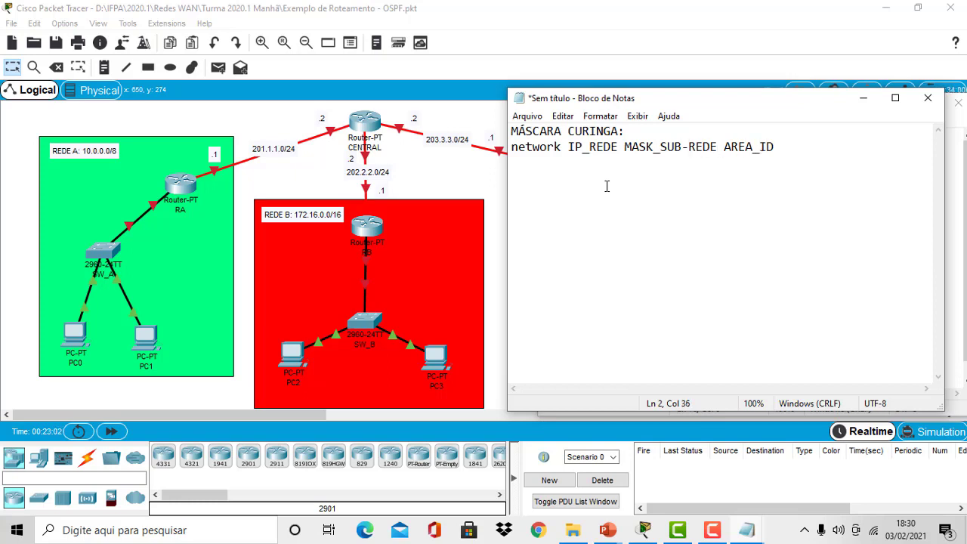
# Step: Duplicate the whole network syntax line below the original, leaving one blank line between them
pyautogui.press('Right')
pyautogui.press('Right')
pyautogui.hotkey('shift', 'Home')
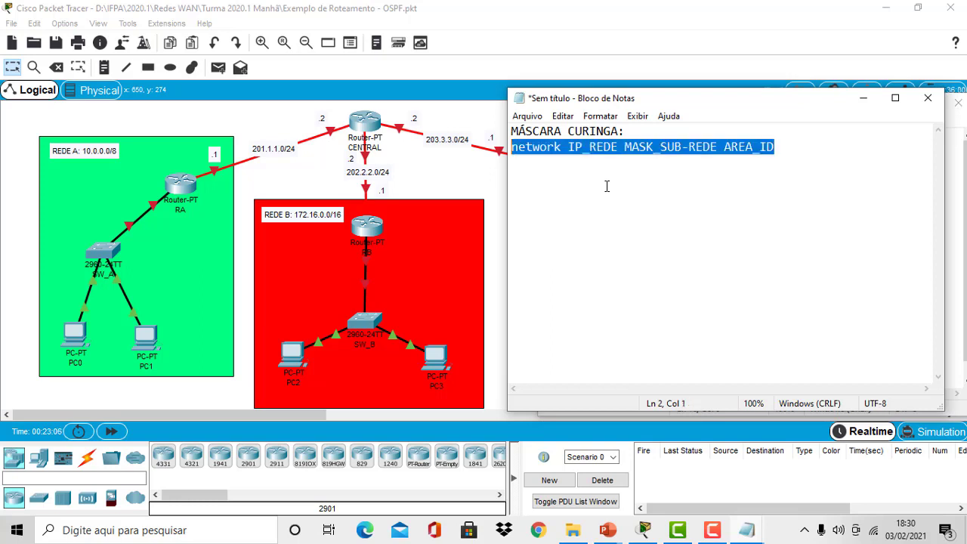
pyautogui.hotkey('ctrl', 'c')
pyautogui.press('End')
pyautogui.press('Return')
pyautogui.press('Return')
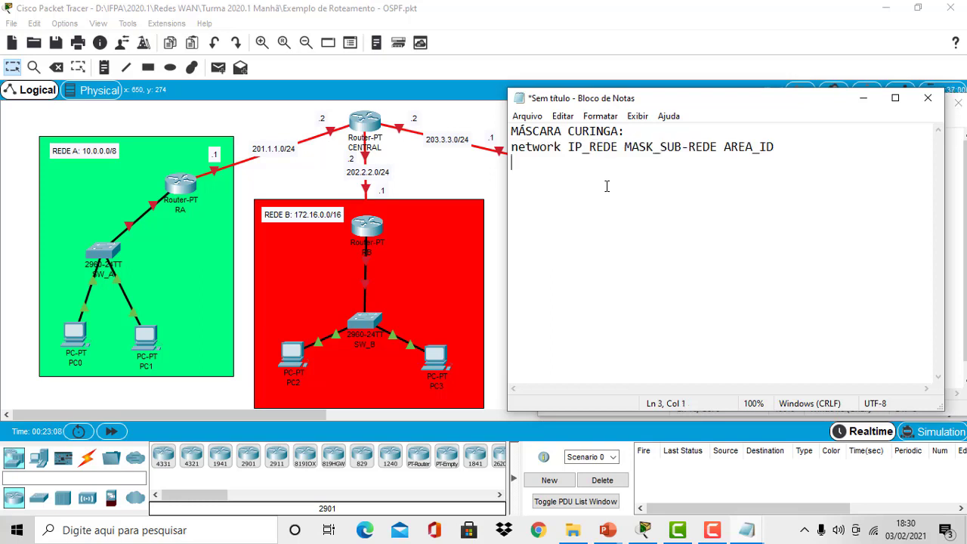
pyautogui.hotkey('ctrl', 'v')
# Step: Replace "SUB-REDE" with "CURINGA" in the copied line so its mask placeholder reads "MASK_CURINGA"
pyautogui.press('Left')
pyautogui.press('Left')
pyautogui.press('Left')
pyautogui.press('Left')
pyautogui.press('Left')
pyautogui.press('Left')
pyautogui.press('Left')
pyautogui.press('Left')
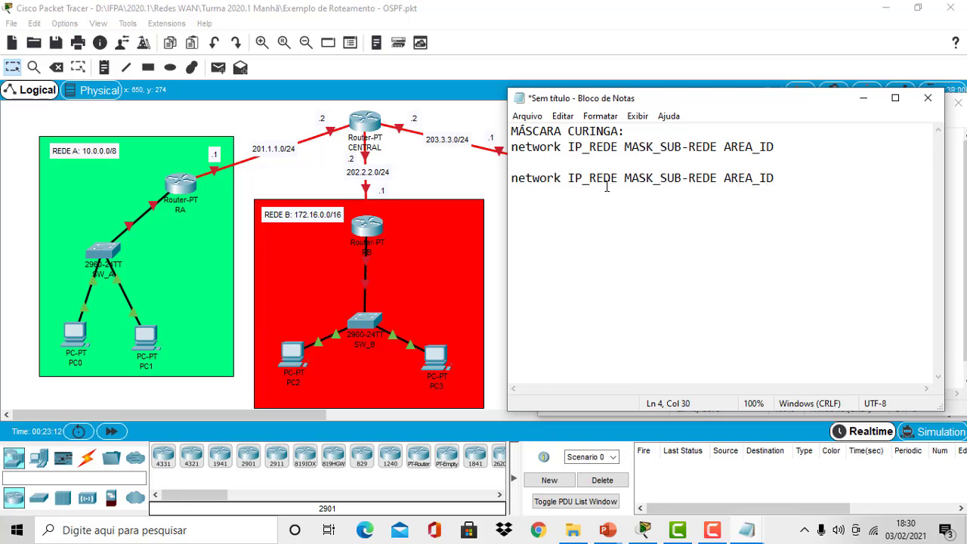
pyautogui.press('BackSpace')
pyautogui.press('BackSpace')
pyautogui.press('BackSpace')
pyautogui.press('BackSpace')
pyautogui.press('BackSpace')
pyautogui.press('BackSpace')
pyautogui.press('BackSpace')
pyautogui.press('BackSpace')
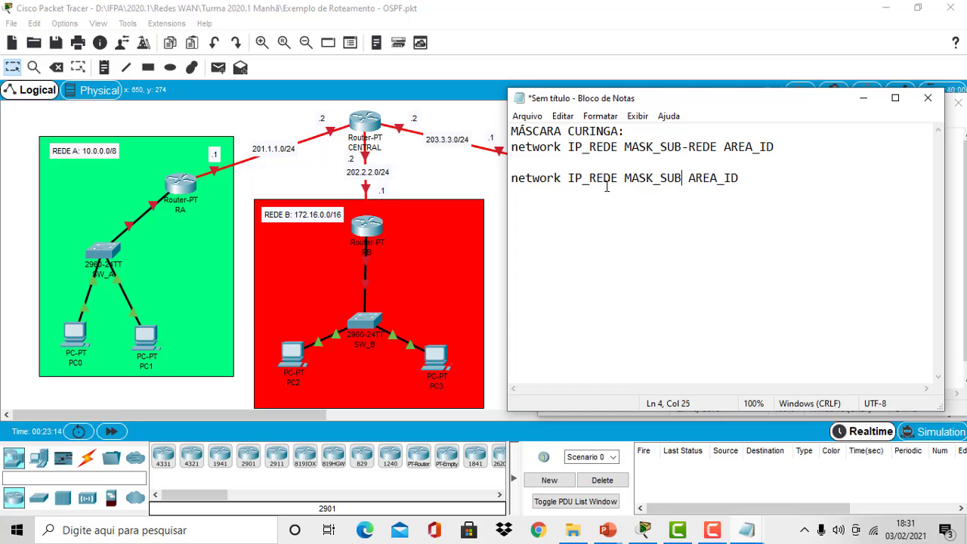
pyautogui.write('CURI')
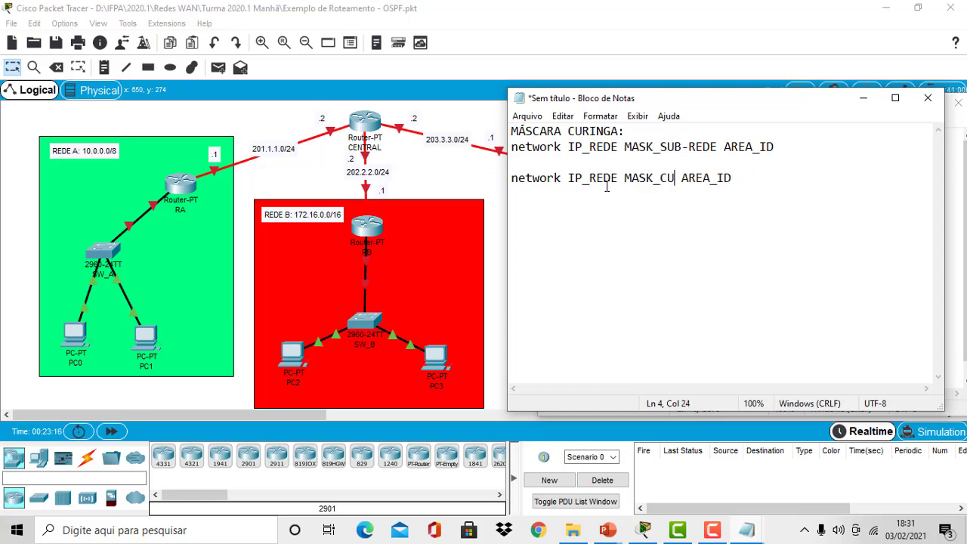
pyautogui.write('NGA')
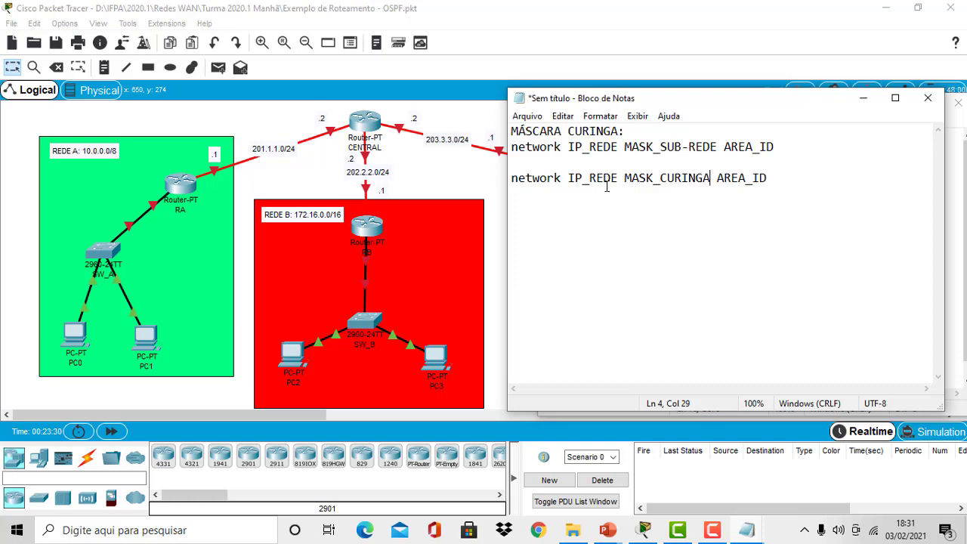
# Step: Add the example masks 255.0.0.0 and 0.0.0.255 below the syntax lines, separated by blank lines
pyautogui.press('End')
pyautogui.press('Return')
pyautogui.press('Return')
pyautogui.write('255.0.0.0')
pyautogui.press('Return')
pyautogui.press('Return')
pyautogui.write('0.0')
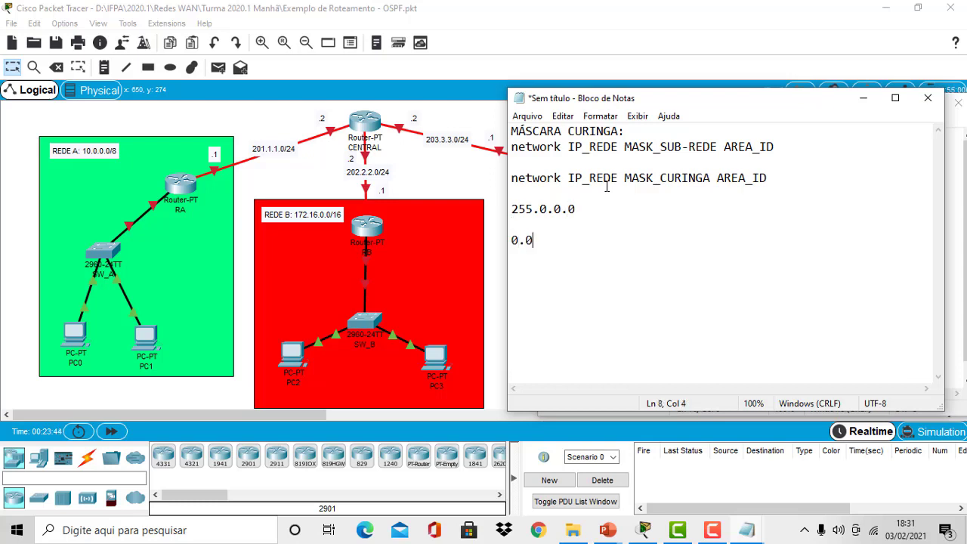
pyautogui.write('.0.255')
# Step: Label the 255.0.0.0 line with "---> MÁSCARA de SUB-REDE"
pyautogui.press('Up')
pyautogui.press('Up')
pyautogui.press('Home')
pyautogui.press('End')
pyautogui.write('---> MÁSCARA ')
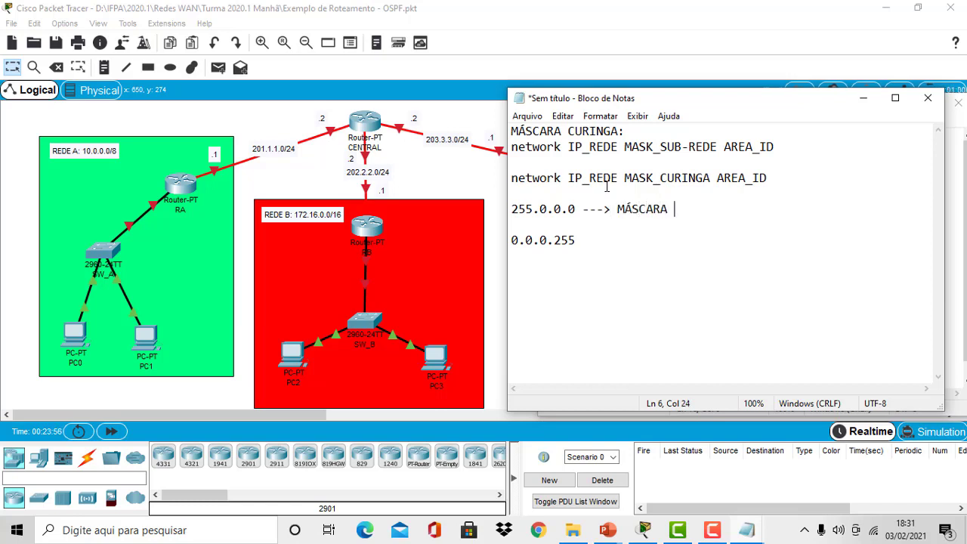
pyautogui.write('de SUB-REDE')
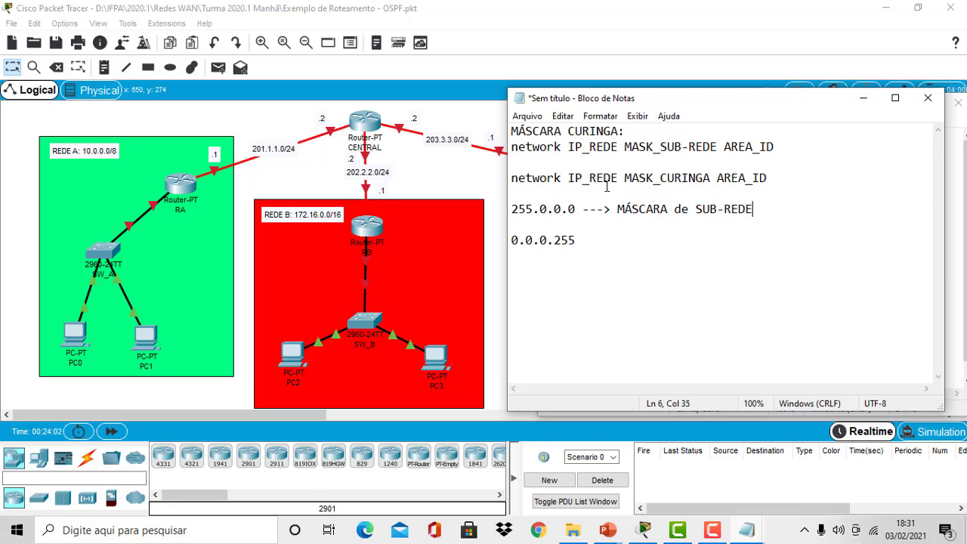
# Step: Label the 0.0.0.255 line with "---> MÁSCARA CURINGA"
pyautogui.press('Down')
pyautogui.press('Down')
pyautogui.press('End')
pyautogui.write('_')
pyautogui.press('BackSpace')
pyautogui.press('BackSpace')
pyautogui.write('---> MÁSCARA ')
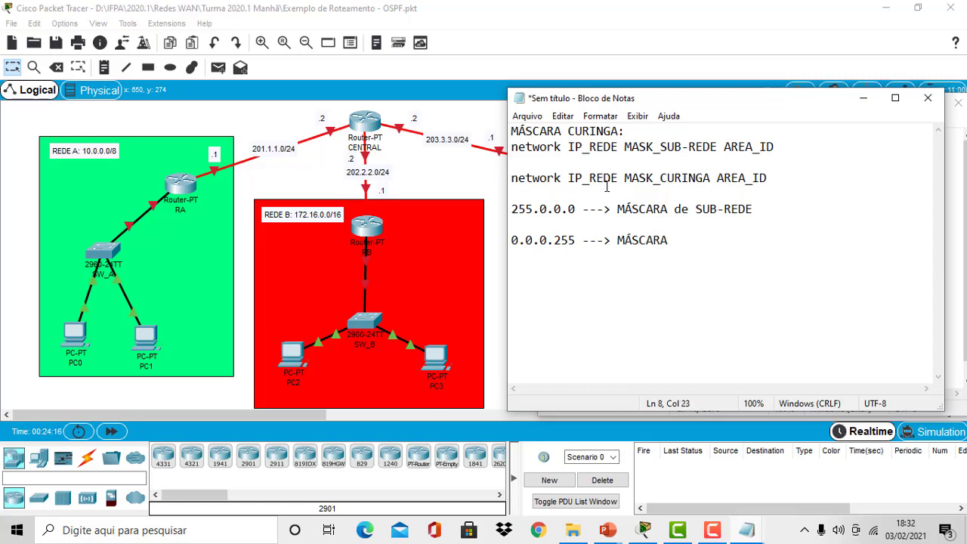
pyautogui.write('CURINGA')
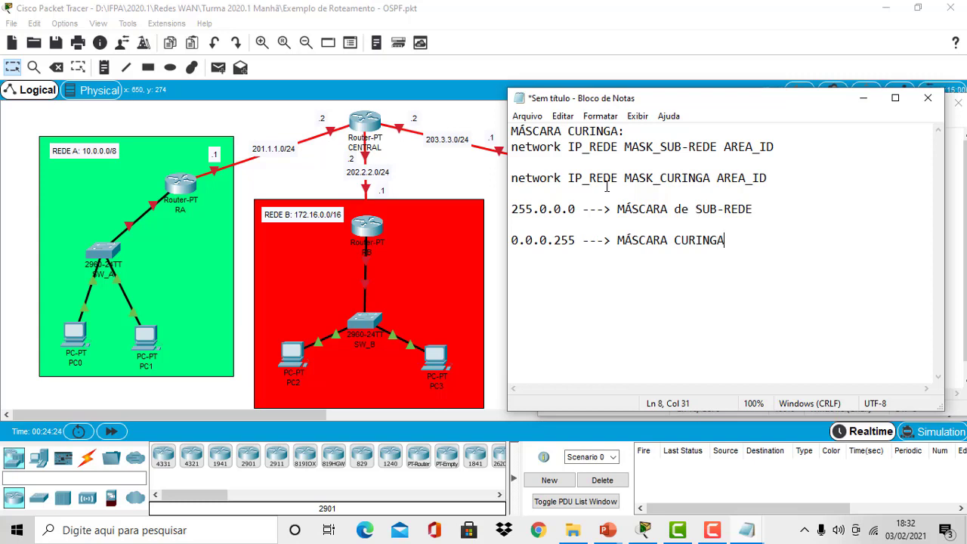
# Step: Add 255.255.255.255 below the mask examples as the first row of a subtraction
pyautogui.press('Return')
pyautogui.press('Return')
pyautogui.write('255.255')
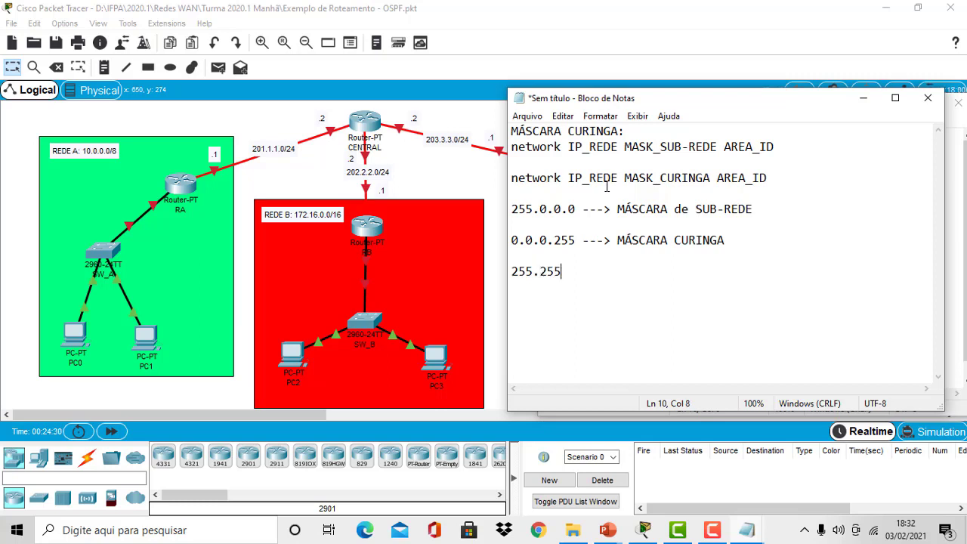
pyautogui.write('.255.255')
pyautogui.press('Return')
# Step: Write the subnet mask as "255. 0 . 0 . 0" under 255.255.255.255, spacing its octets to align
pyautogui.write('255.255')
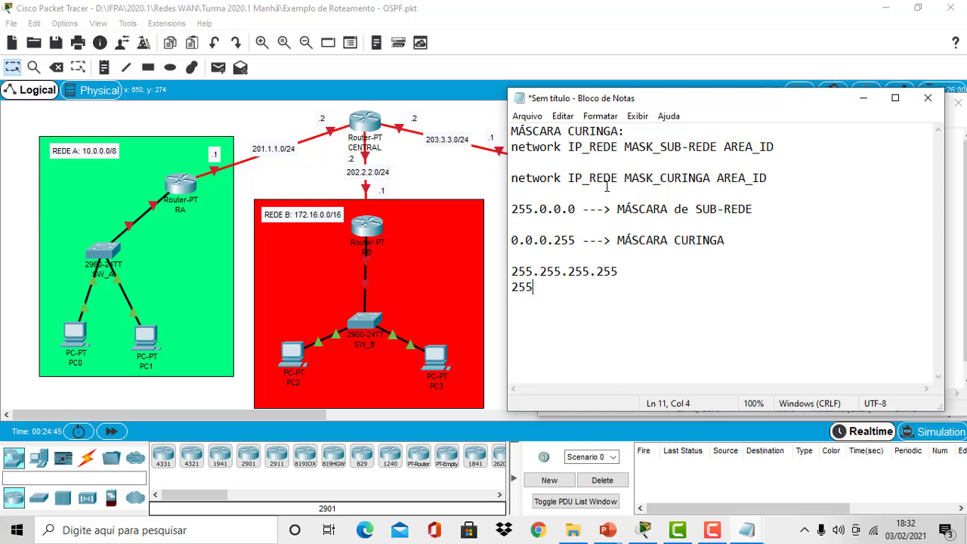
pyautogui.click(513, 271)
pyautogui.moveTo(513, 271); pyautogui.dragTo(632, 274)
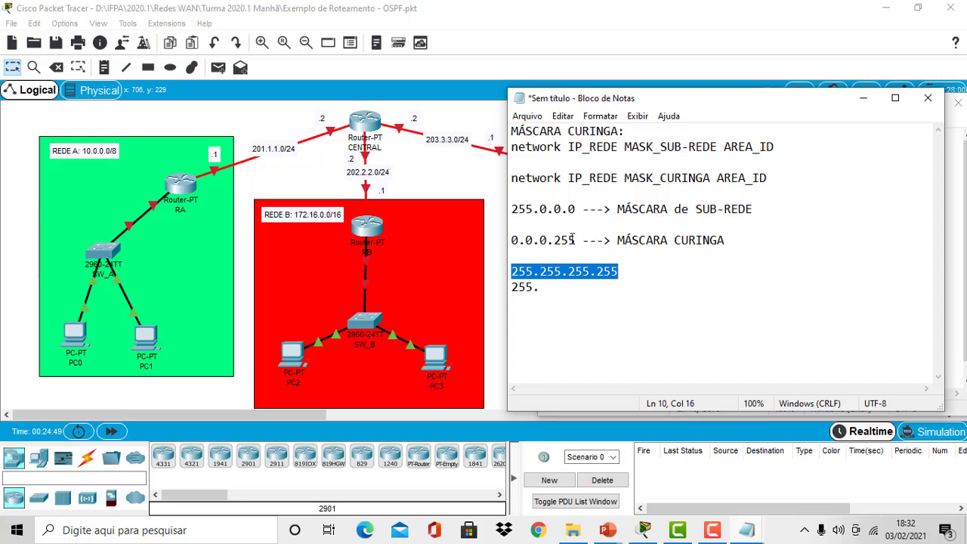
pyautogui.click(513, 210)
pyautogui.moveTo(512, 210); pyautogui.dragTo(575, 210)
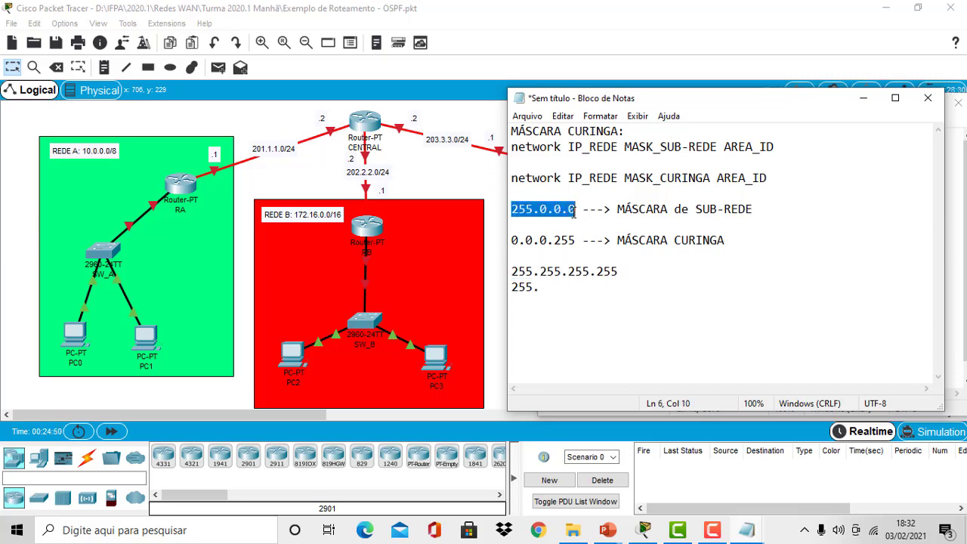
pyautogui.click(551, 290)
pyautogui.write('0')
pyautogui.press('BackSpace')
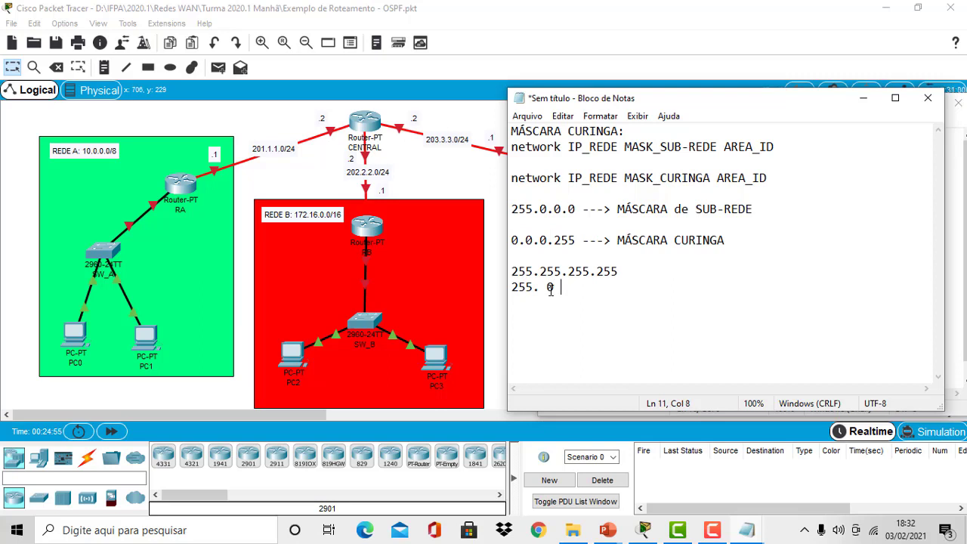
pyautogui.write('. 0 . 0 . 0')
# Step: Put a minus sign after 255.255.255.255, keeping the mask row directly beneath it
pyautogui.press('Up')
pyautogui.press('End')
pyautogui.write('-')
pyautogui.press('Return')
pyautogui.press('Delete')
# Step: Draw an underscore rule below the subtraction and write 0 as the first result octet
pyautogui.press('End')
pyautogui.press('Return')
pyautogui.write('______')
pyautogui.write('_______')
pyautogui.press('Return')
pyautogui.write('0')
# Step: Change the mask in the "MÁSCARA de SUB-REDE" example to 255.255.255.0 and highlight the line
pyautogui.click(540, 209)
pyautogui.moveTo(540, 209); pyautogui.dragTo(547, 208)
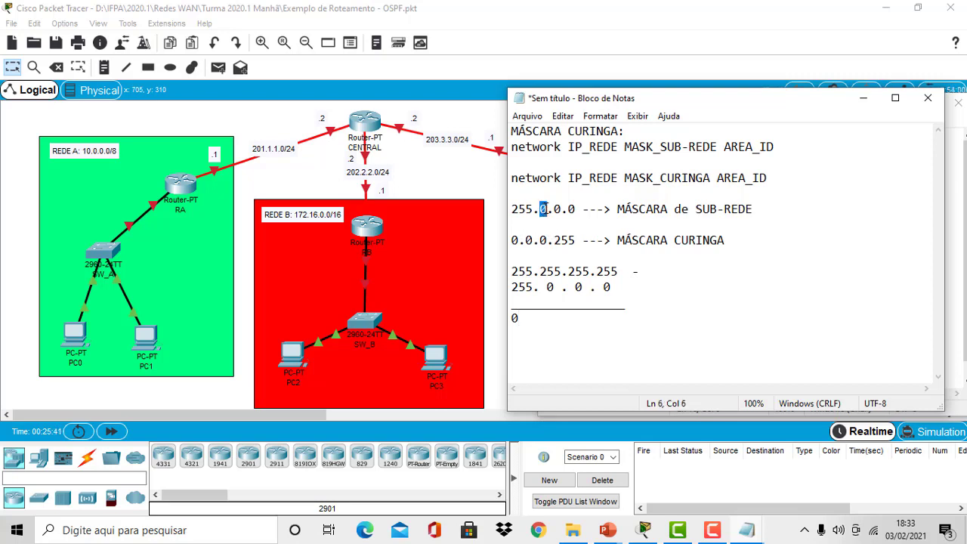
pyautogui.write('255')
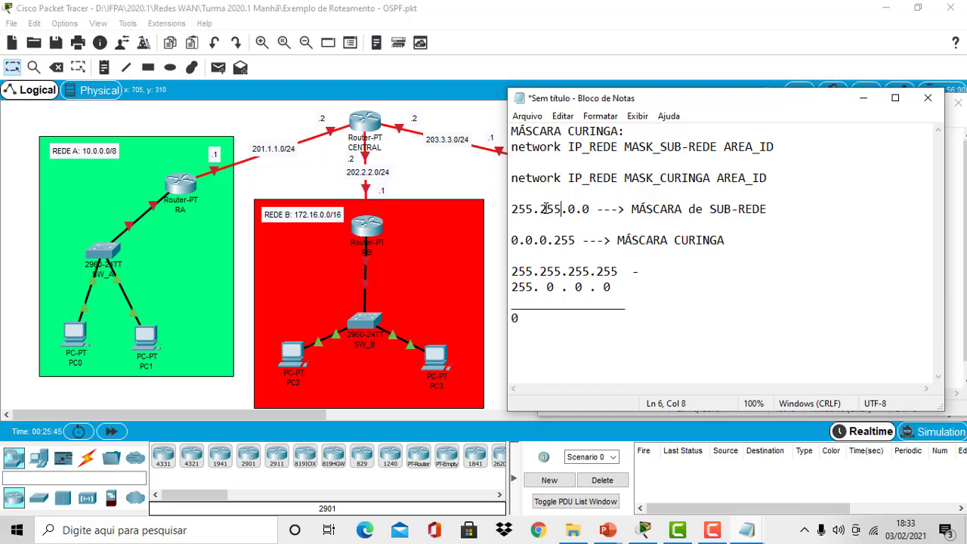
pyautogui.moveTo(567, 210); pyautogui.dragTo(574, 210)
pyautogui.write('25')
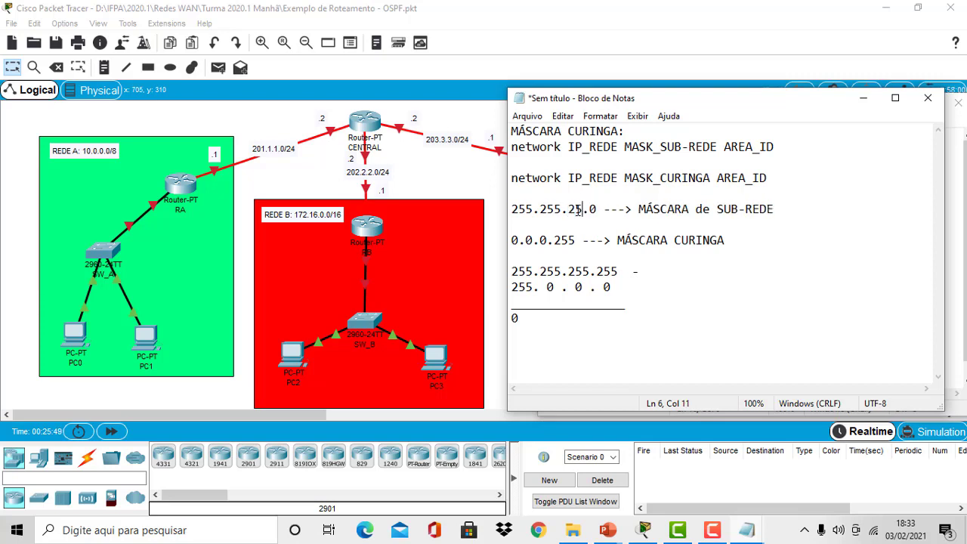
pyautogui.write('5')
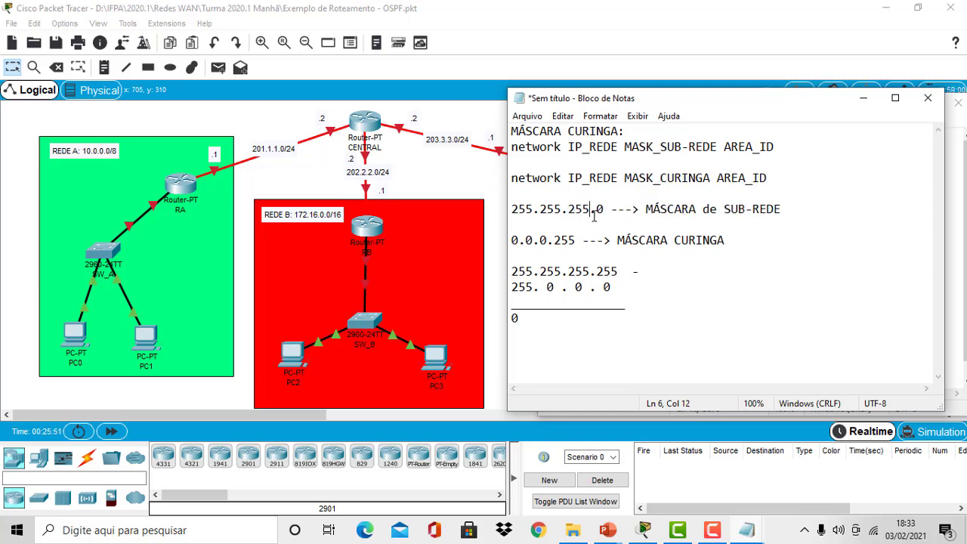
pyautogui.moveTo(512, 209); pyautogui.dragTo(781, 203)
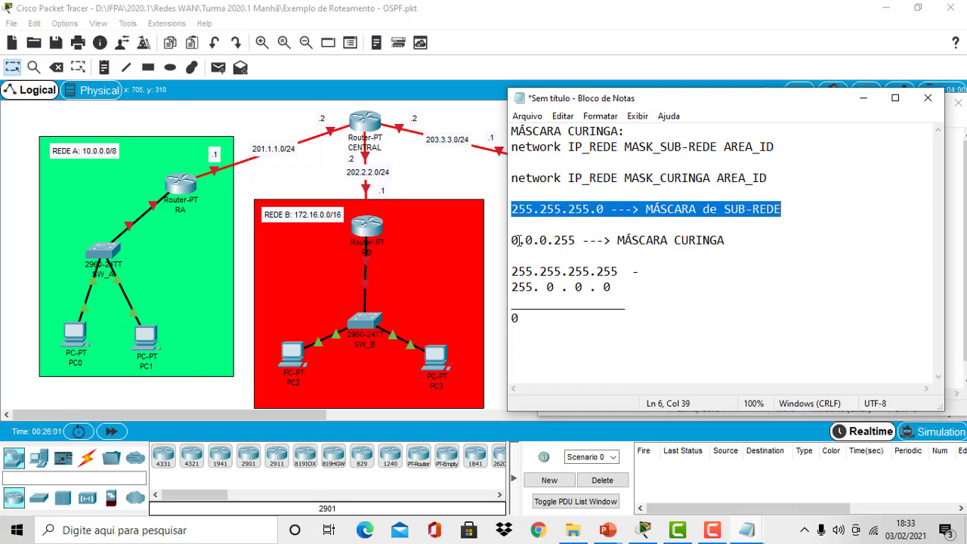
# Step: Change the subtracted mask row under 255.255.255.255 to "255.255.255. 0", removing the spaces around its first three octets
pyautogui.moveTo(514, 240); pyautogui.dragTo(747, 244)
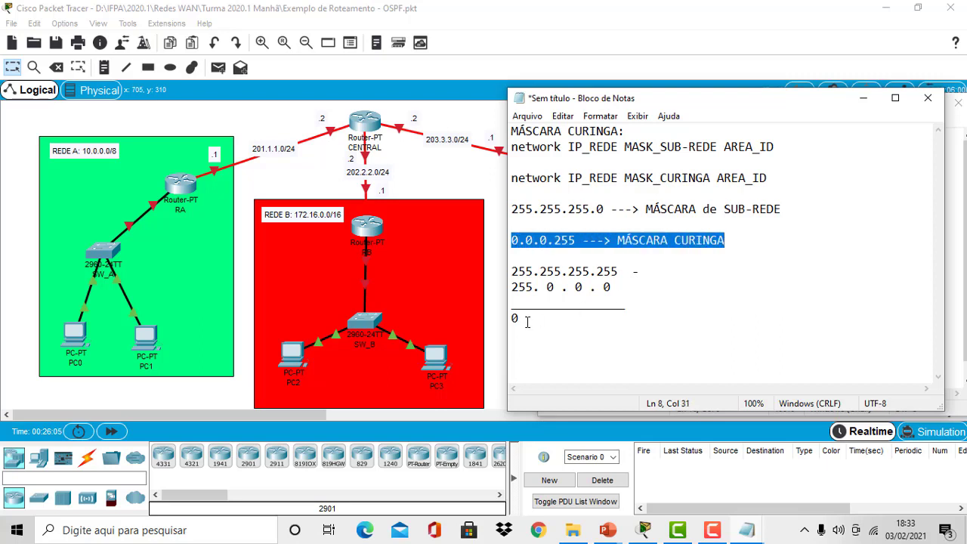
pyautogui.click(548, 287)
pyautogui.moveTo(549, 287); pyautogui.dragTo(552, 288)
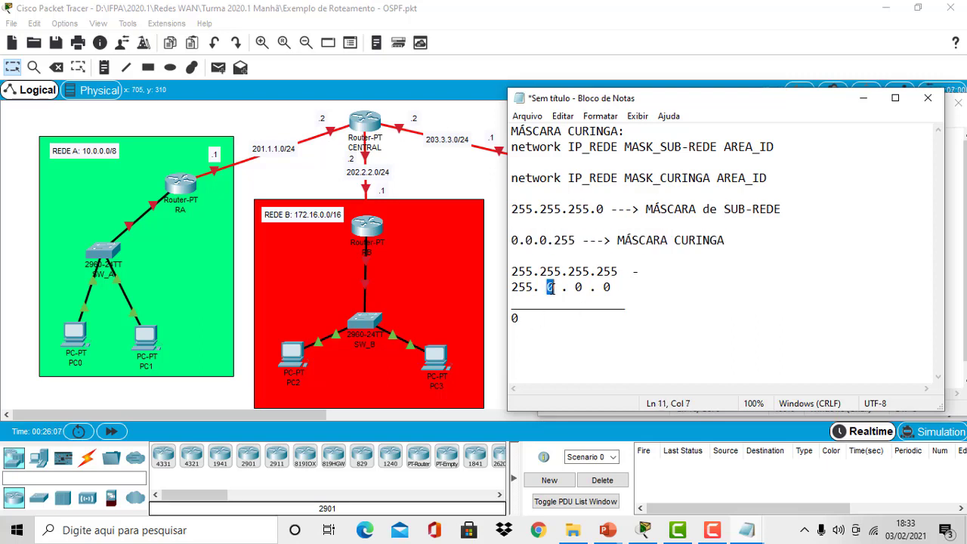
pyautogui.write('255')
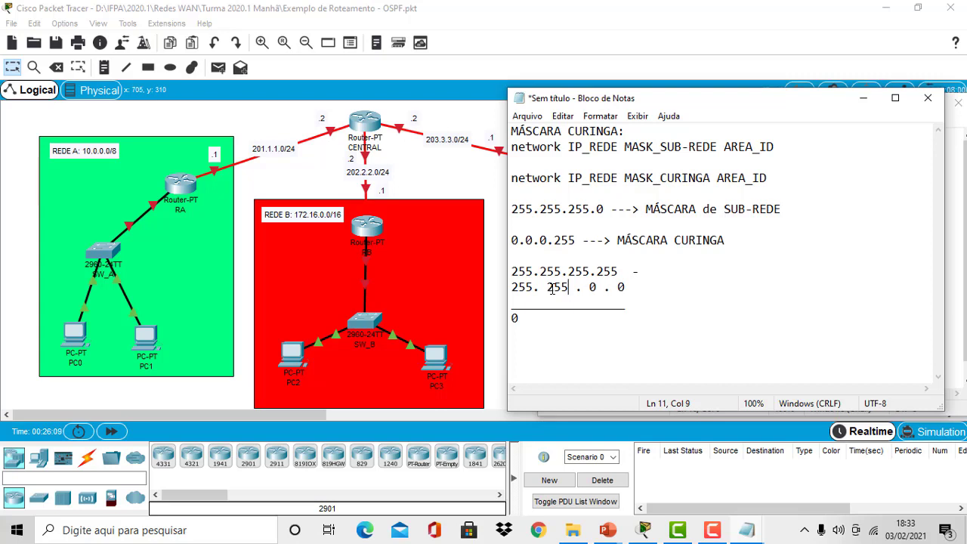
pyautogui.press('Down')
pyautogui.press('Down')
pyautogui.press('Up')
pyautogui.press('Right')
pyautogui.press('Right')
pyautogui.press('Right')
pyautogui.press('Delete')
pyautogui.press('Right')
pyautogui.press('Right')
pyautogui.press('Right')
pyautogui.press('Right')
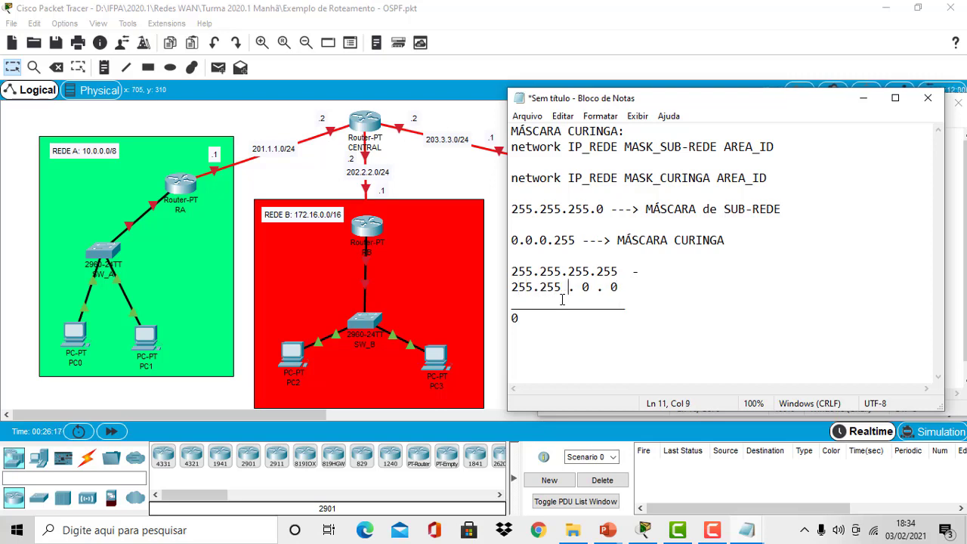
pyautogui.press('BackSpace')
pyautogui.press('Right')
pyautogui.press('Right')
pyautogui.press('Right')
pyautogui.press('Right')
pyautogui.press('BackSpace')
pyautogui.press('BackSpace')
pyautogui.press('BackSpace')
pyautogui.write('255')
# Step: Complete the subtraction's result row below the rule as 0.0.0.255
pyautogui.press('Down')
pyautogui.press('Down')
pyautogui.write('.')
pyautogui.press('BackSpace')
pyautogui.write('0.0.2')
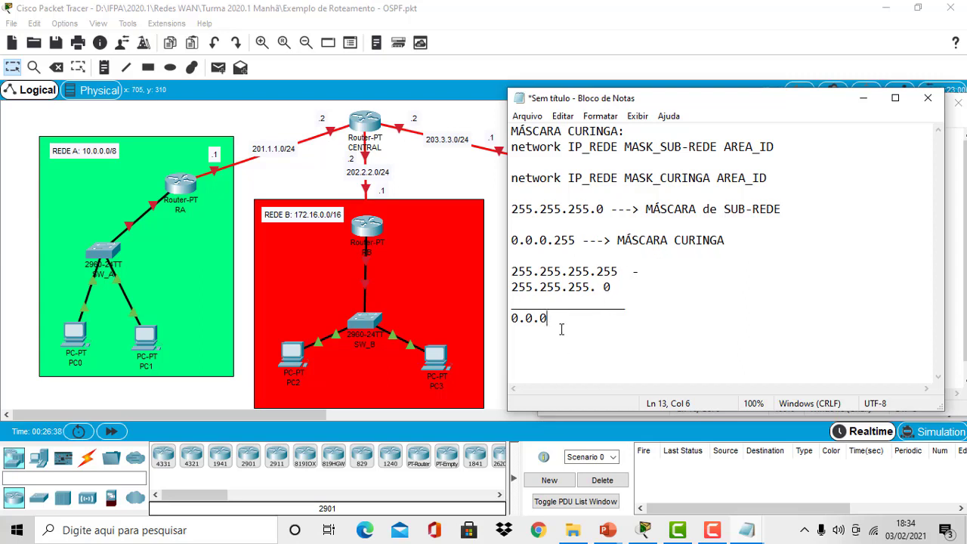
pyautogui.write('55')
# Step: Highlight the MASK_CURINGA network syntax, return to the Roteador A script and complete its network line with 10.0.0.0 255.0.0.0
pyautogui.moveTo(510, 177); pyautogui.dragTo(791, 179)
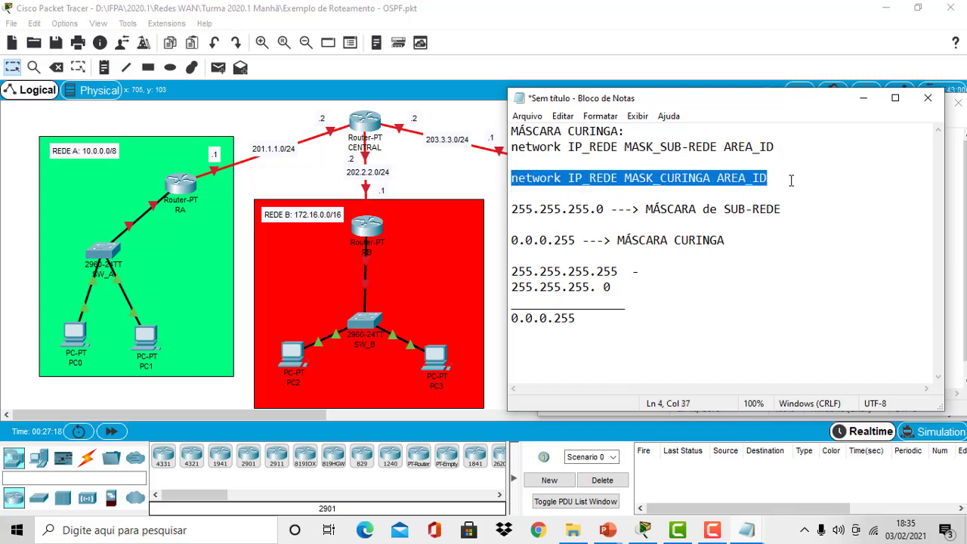
pyautogui.click(864, 97)
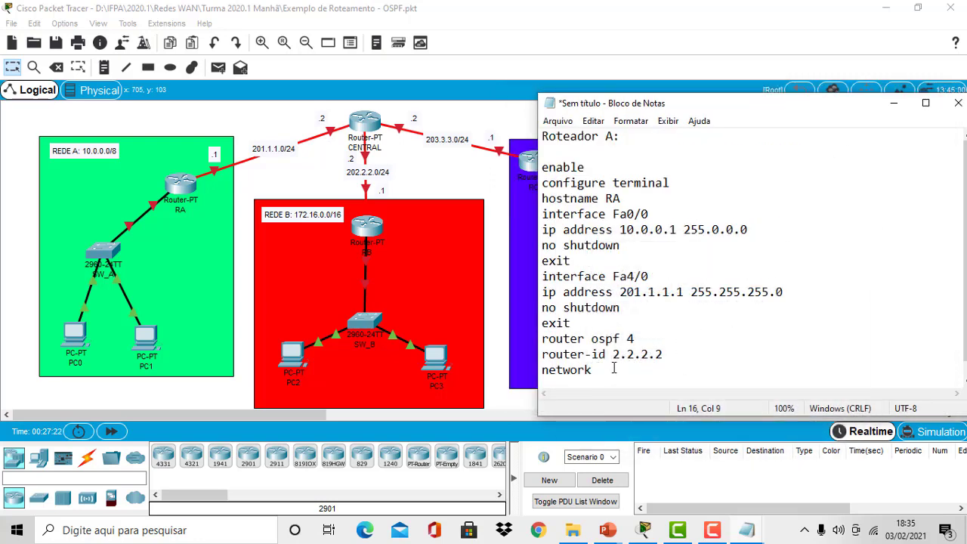
pyautogui.moveTo(604, 370); pyautogui.dragTo(531, 370)
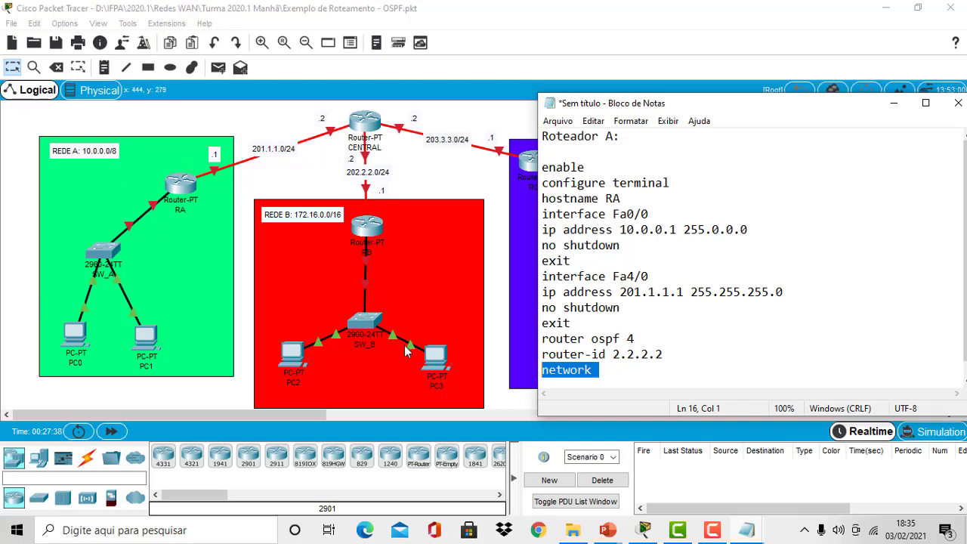
pyautogui.click(618, 369)
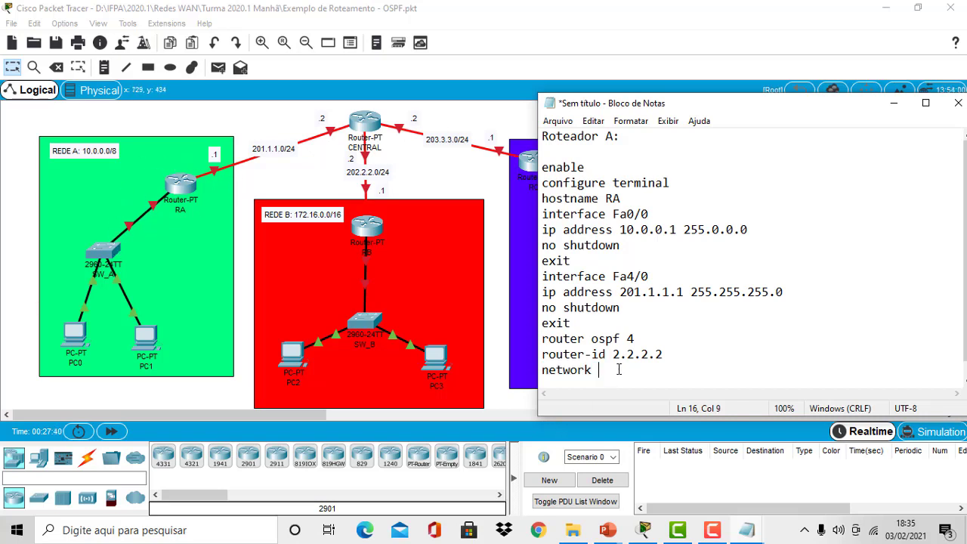
pyautogui.write('10.0.0.0 255.0.0.0')
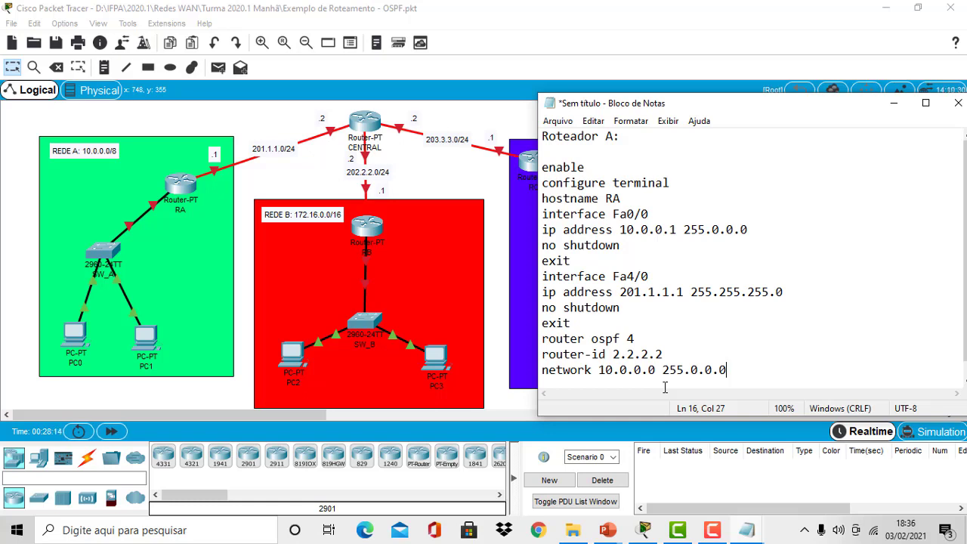
# Step: Replace the subnet mask in the 10.0.0.0 network line with the wildcard mask 0.255.255.255
pyautogui.moveTo(728, 370); pyautogui.dragTo(661, 370)
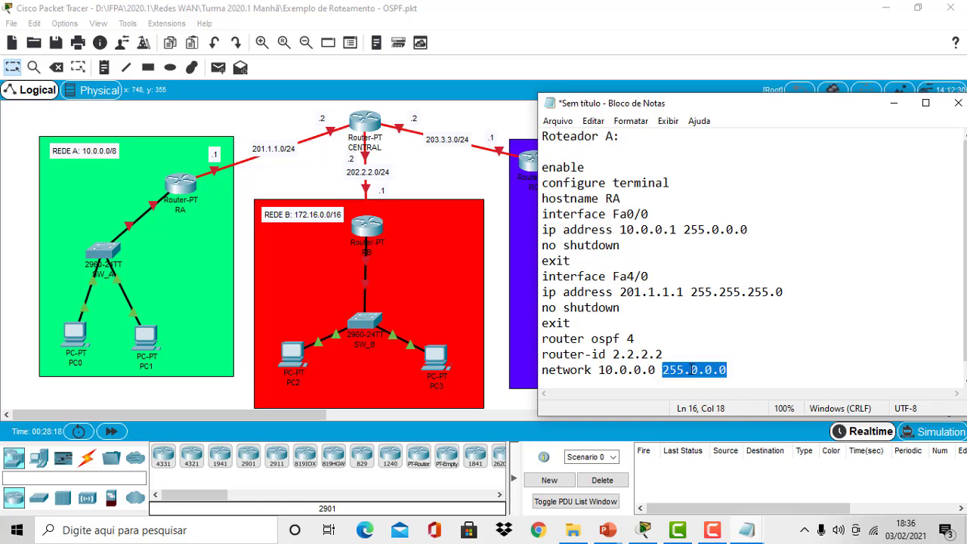
pyautogui.click(684, 370)
pyautogui.press('BackSpace')
pyautogui.press('BackSpace')
pyautogui.press('BackSpace')
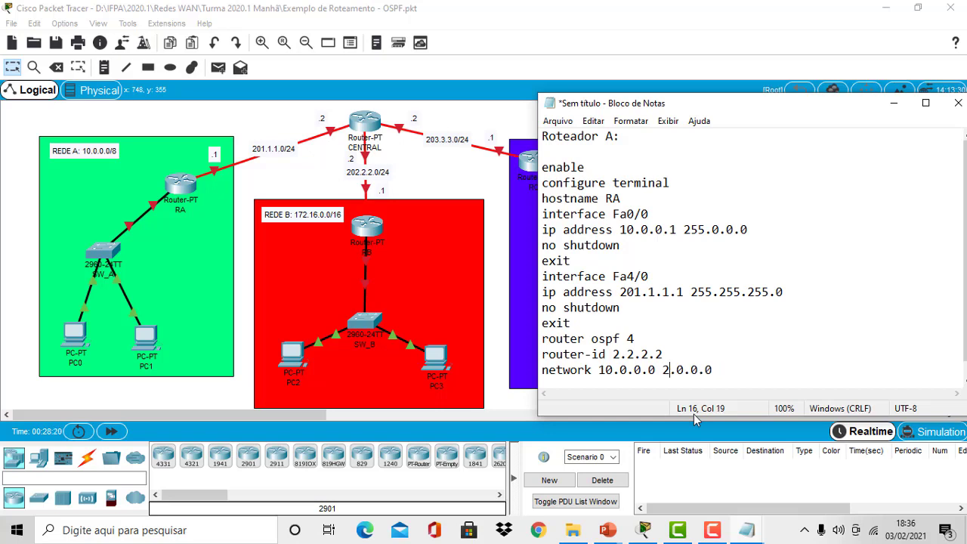
pyautogui.write('0')
pyautogui.press('Right')
pyautogui.press('Right')
pyautogui.press('BackSpace')
pyautogui.write('255')
pyautogui.press('Right')
pyautogui.press('Delete')
pyautogui.write('255')
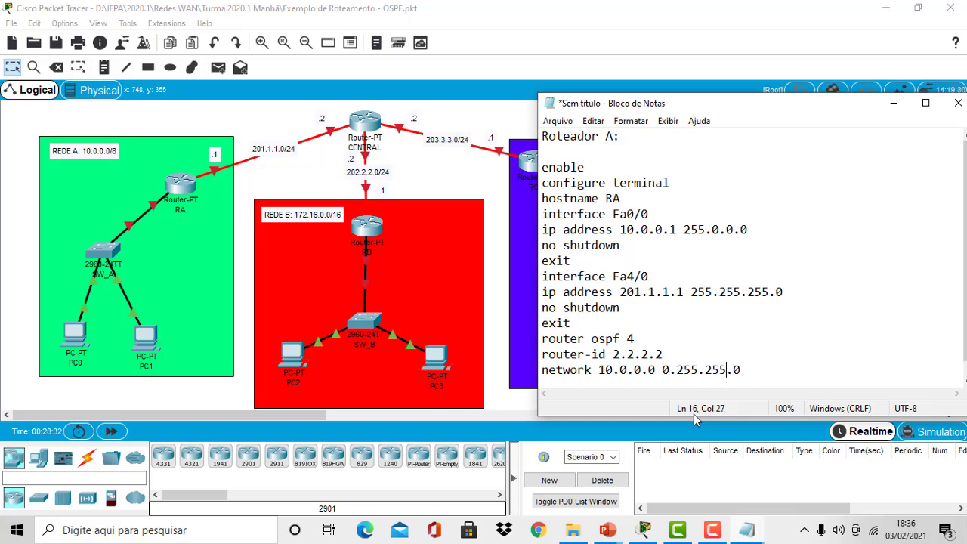
pyautogui.press('End')
pyautogui.press('BackSpace')
pyautogui.write('255')
# Step: Append "area 0" to the end of the 10.0.0.0 network line
pyautogui.moveTo(682, 229); pyautogui.dragTo(755, 231)
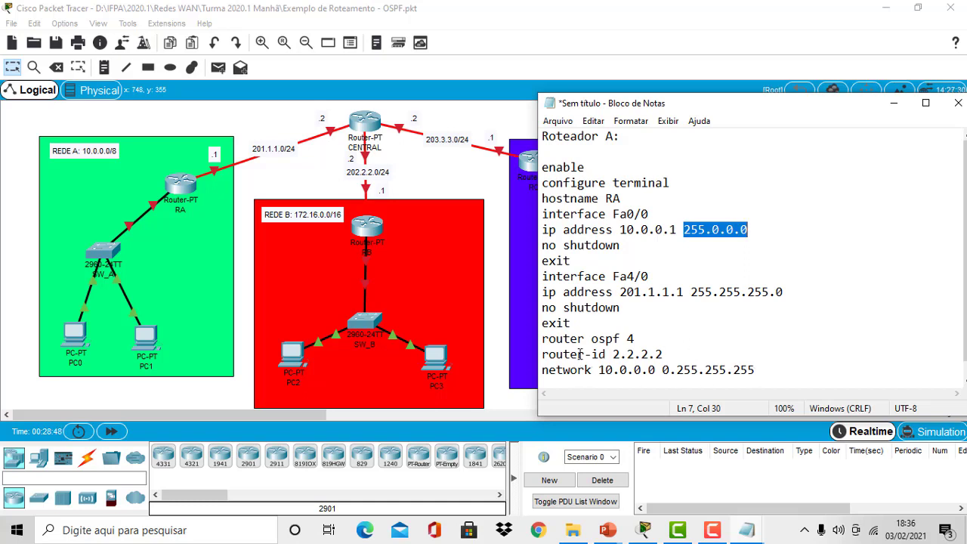
pyautogui.moveTo(598, 340); pyautogui.dragTo(630, 341)
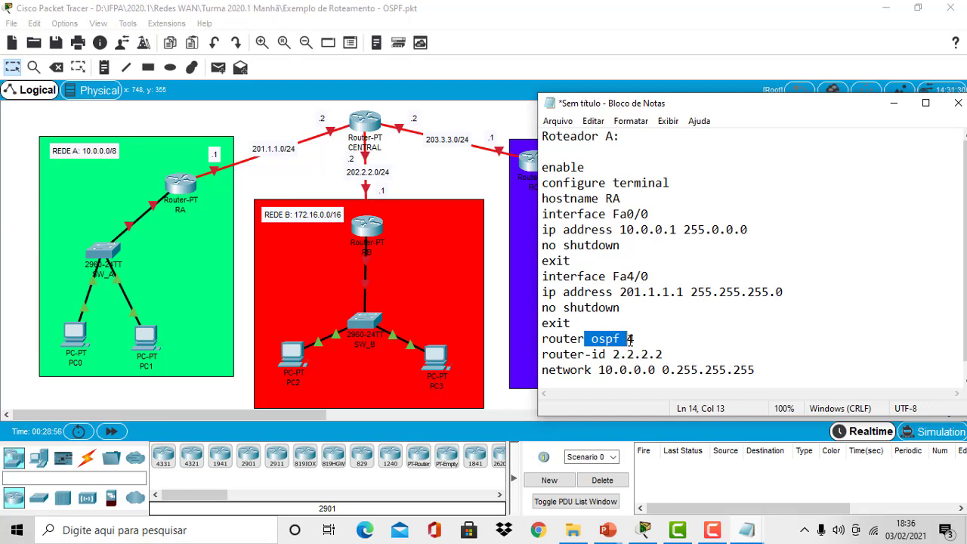
pyautogui.click(769, 368)
pyautogui.write('ar')
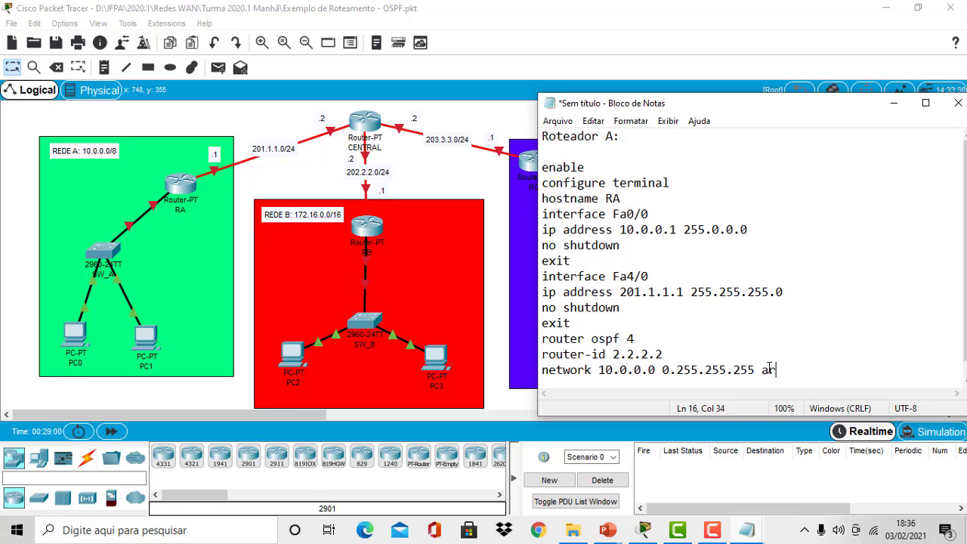
pyautogui.write('w')
pyautogui.press('BackSpace')
pyautogui.write('ea 0')
# Step: Duplicate the 10.0.0.0 network command onto a new line directly below it
pyautogui.hotkey('shift', 'Home')
pyautogui.hotkey('ctrl', 'c')
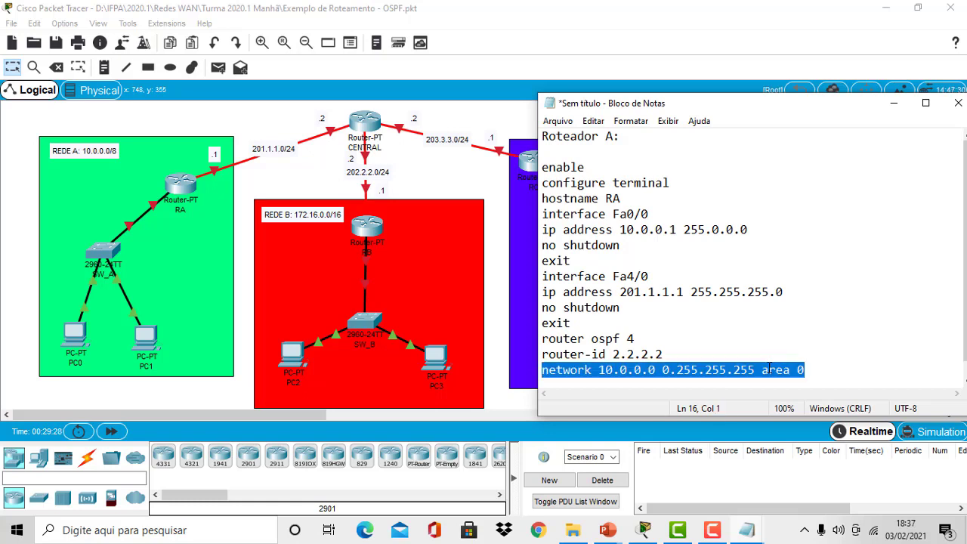
pyautogui.press('End')
pyautogui.press('Return')
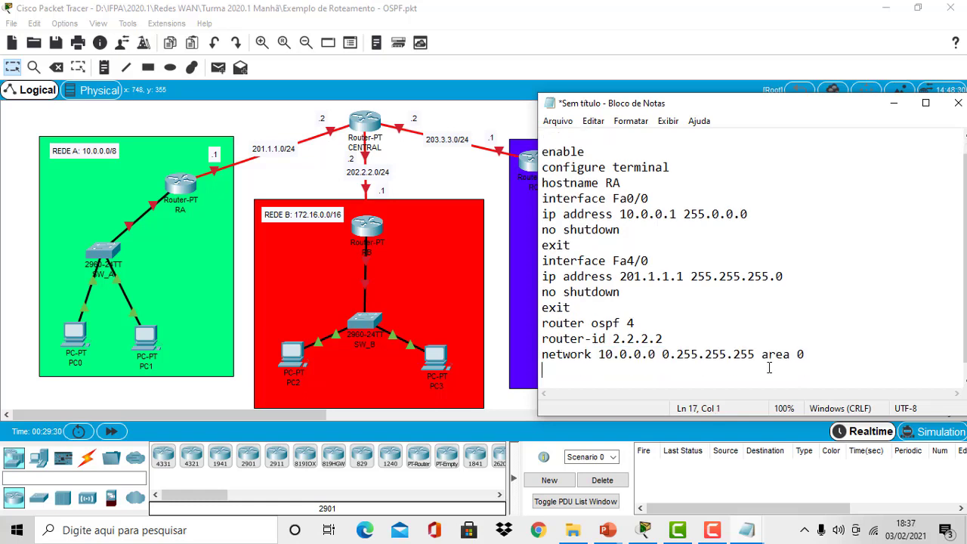
pyautogui.hotkey('ctrl', 'v')
pyautogui.press('Left')
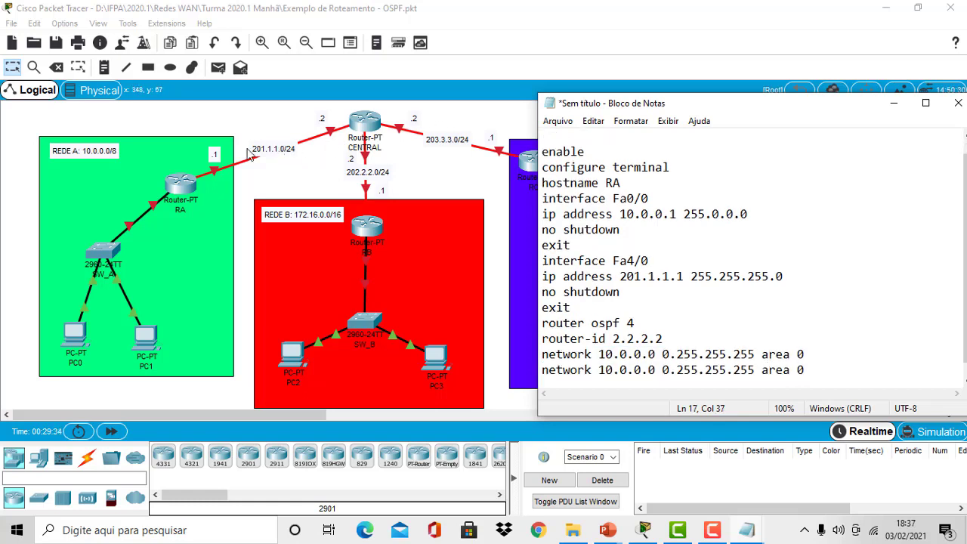
# Step: Change the network address in the duplicated line to 201.1.1.0
pyautogui.click(605, 371)
pyautogui.write('2')
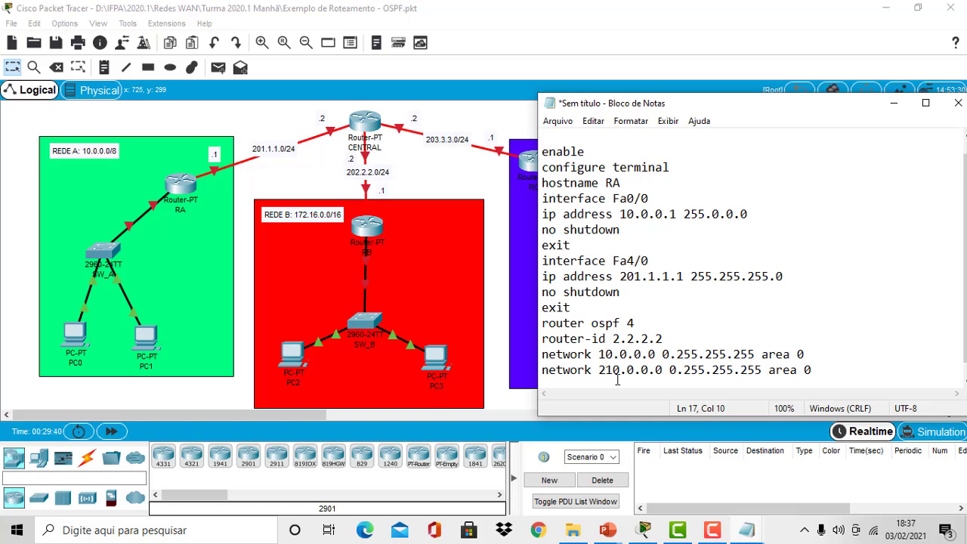
pyautogui.write('/')
pyautogui.press('Delete')
pyautogui.press('BackSpace')
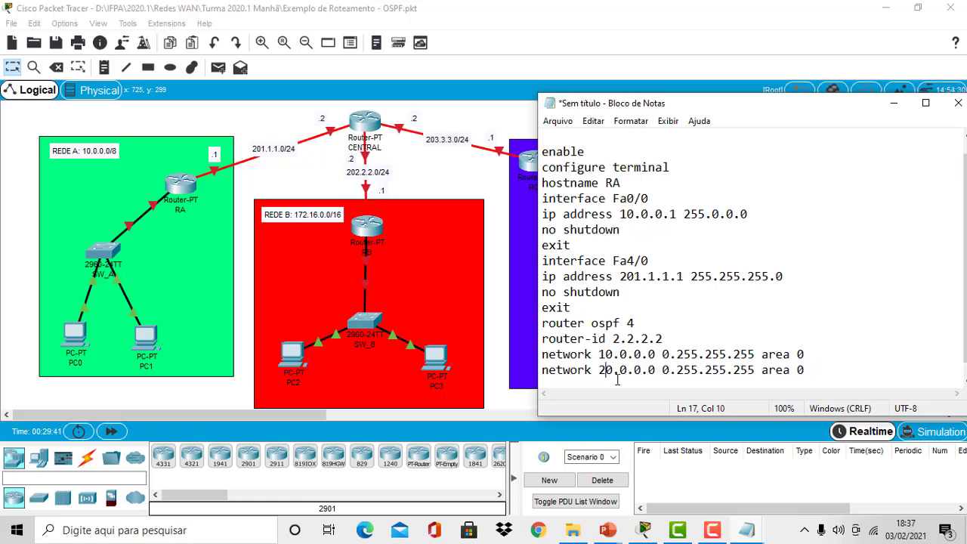
pyautogui.press('Right')
pyautogui.write('1')
pyautogui.press('Right')
pyautogui.press('Delete')
pyautogui.write('1')
pyautogui.press('Right')
pyautogui.press('Delete')
pyautogui.write('1')
pyautogui.press('Right')
pyautogui.press('Right')
pyautogui.press('Right')
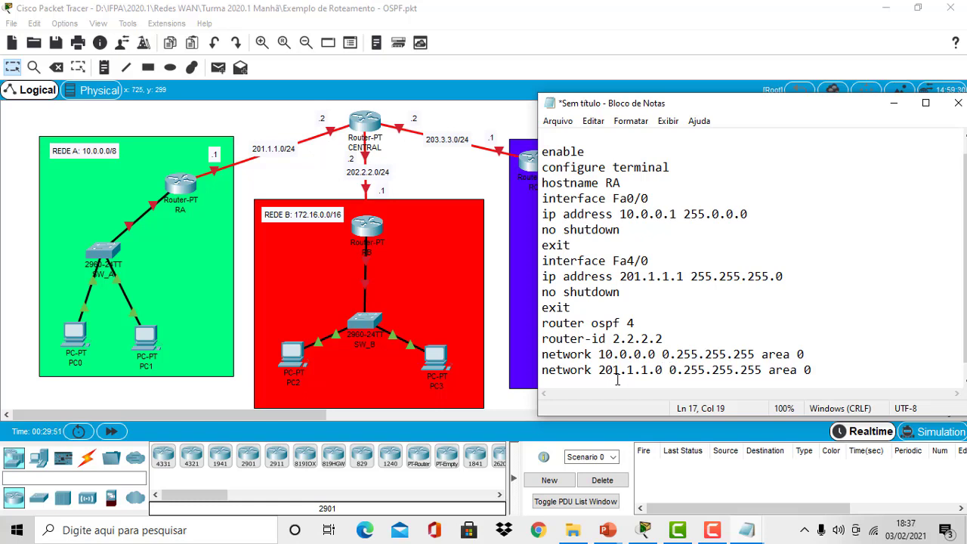
# Step: Replace the wildcard mask in the 201.1.1.0 network line with the subnet mask 255.255.255.0
pyautogui.write('//')
pyautogui.press('BackSpace')
pyautogui.press('BackSpace')
pyautogui.press('Delete')
pyautogui.press('Delete')
pyautogui.press('Delete')
pyautogui.press('Delete')
pyautogui.press('Delete')
pyautogui.press('Delete')
pyautogui.press('Delete')
pyautogui.press('Delete')
pyautogui.press('Delete')
pyautogui.press('Delete')
pyautogui.press('Delete')
pyautogui.press('Delete')
pyautogui.press('Delete')
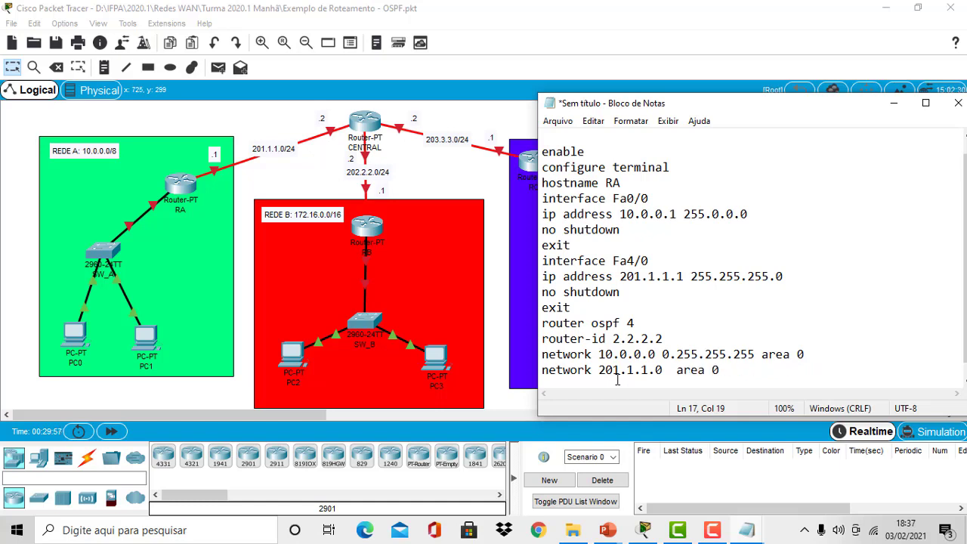
pyautogui.write('255.255.255.0')
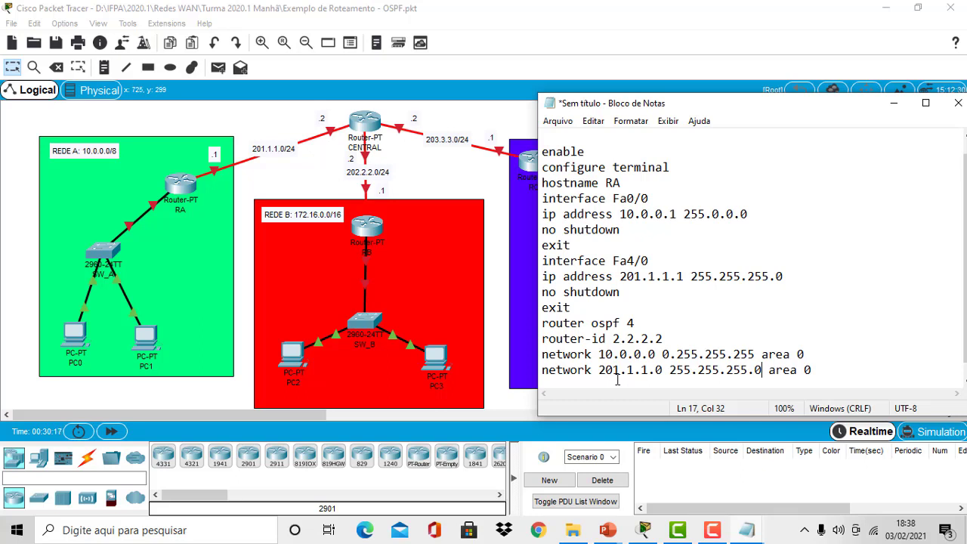
# Step: Write a scratch subtraction below the network lines: "255.255.255.255 -", then 255.255.255.0, then the result 0.0.0.255
pyautogui.click(827, 369)
pyautogui.press('Return')
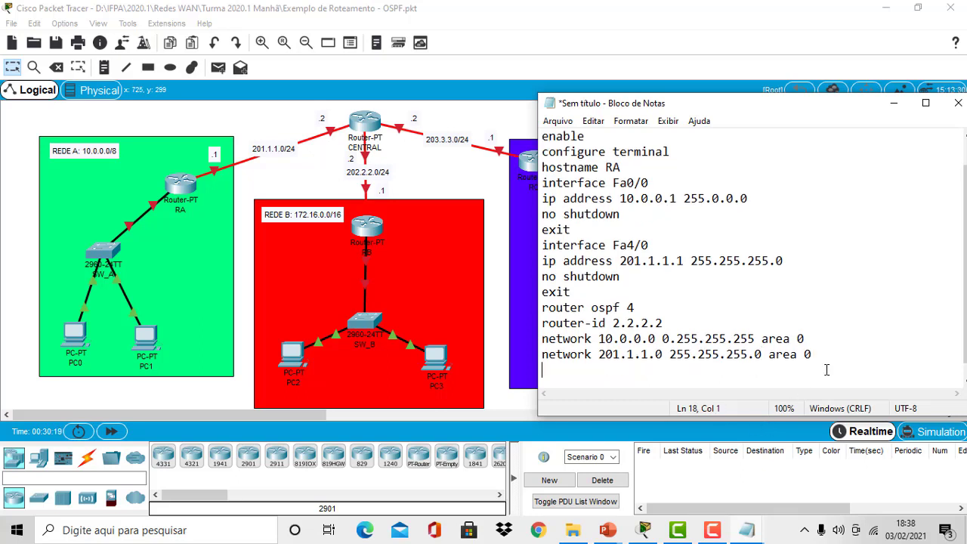
pyautogui.press('Return')
pyautogui.write('255.255.255.255 -')
pyautogui.press('Return')
pyautogui.write('255.255.255')
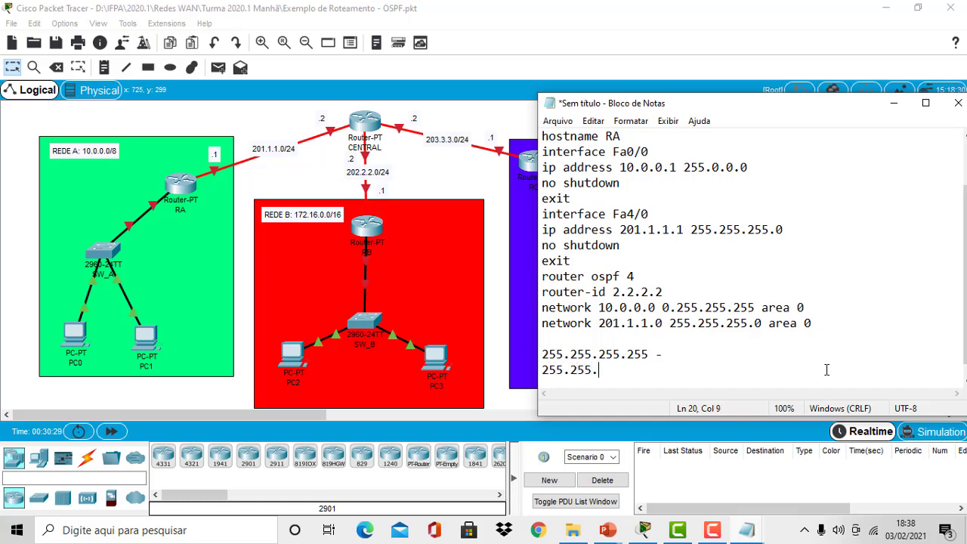
pyautogui.write('.0')
pyautogui.press('Return')
pyautogui.write('0.0')
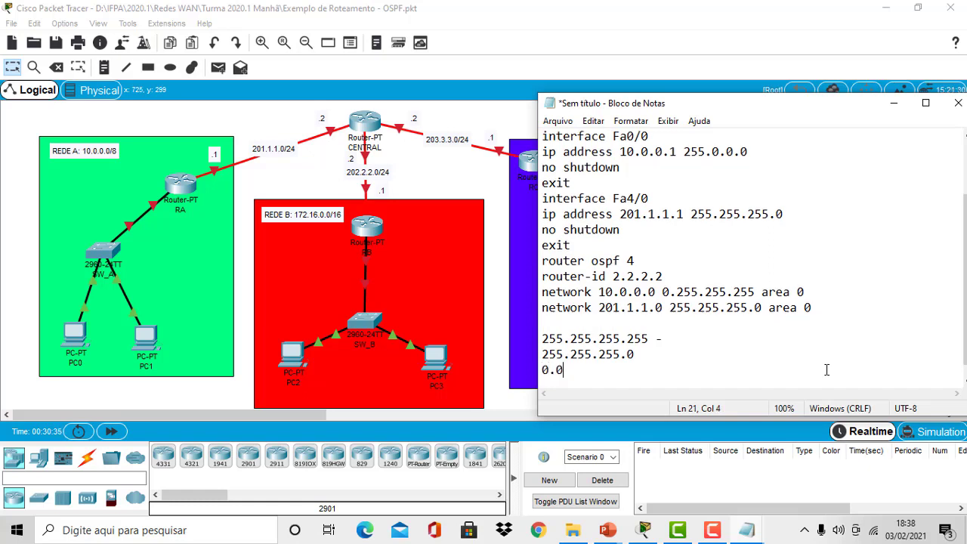
pyautogui.write('.0.255')
# Step: Replace the mask in the 201.1.1.0 network line with the copied 0.0.0.255 and delete the scratch subtraction
pyautogui.moveTo(614, 367); pyautogui.dragTo(502, 370)
pyautogui.hotkey('ctrl', 'c')
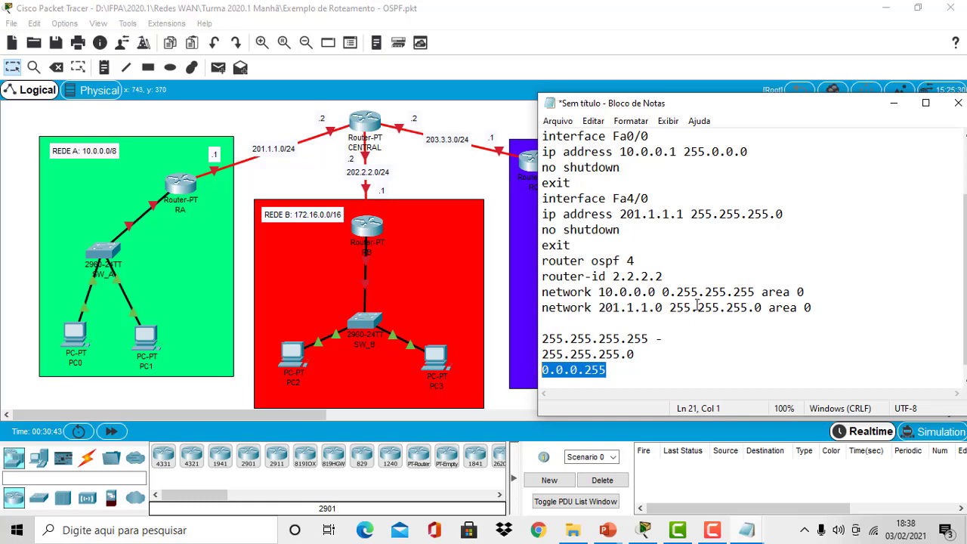
pyautogui.moveTo(670, 307); pyautogui.dragTo(764, 307)
pyautogui.hotkey('ctrl', 'v')
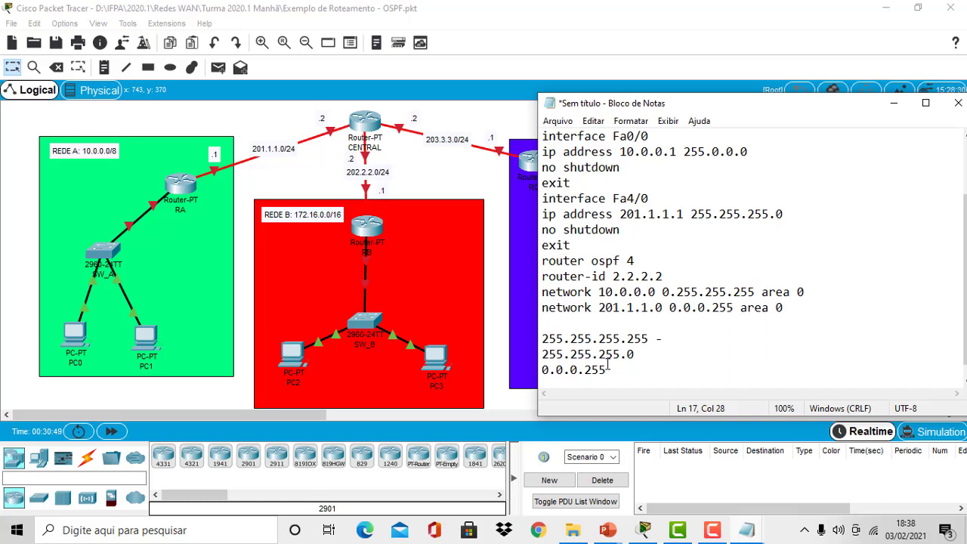
pyautogui.moveTo(607, 370); pyautogui.dragTo(524, 339)
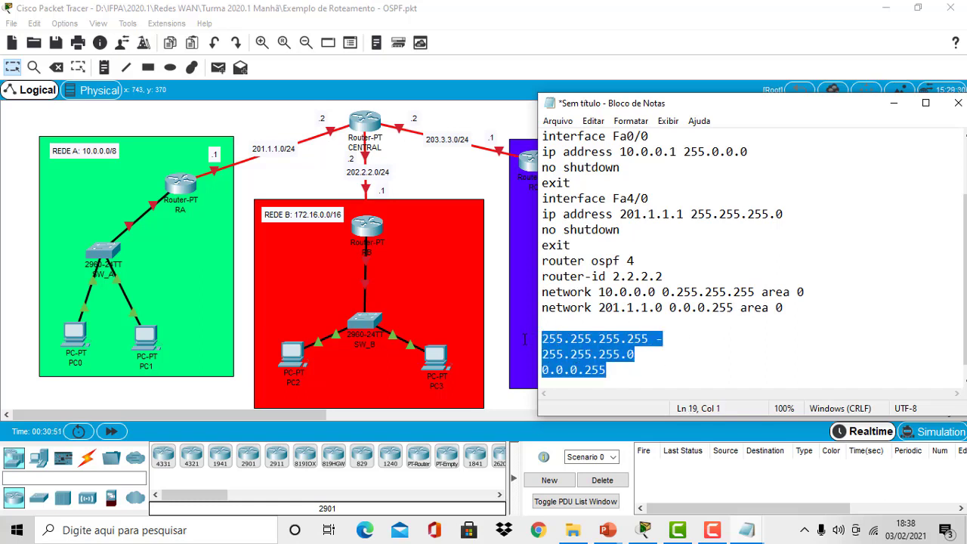
pyautogui.press('Delete')
# Step: Highlight "area 0" in both network lines, and add "exit" and "end" on separate lines below them
pyautogui.moveTo(740, 323); pyautogui.dragTo(779, 324)
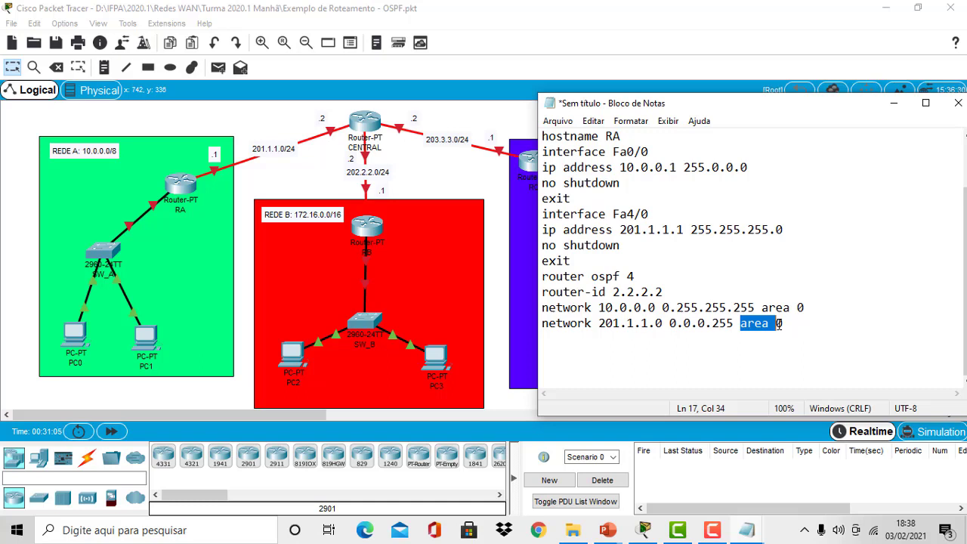
pyautogui.moveTo(762, 307); pyautogui.dragTo(805, 308)
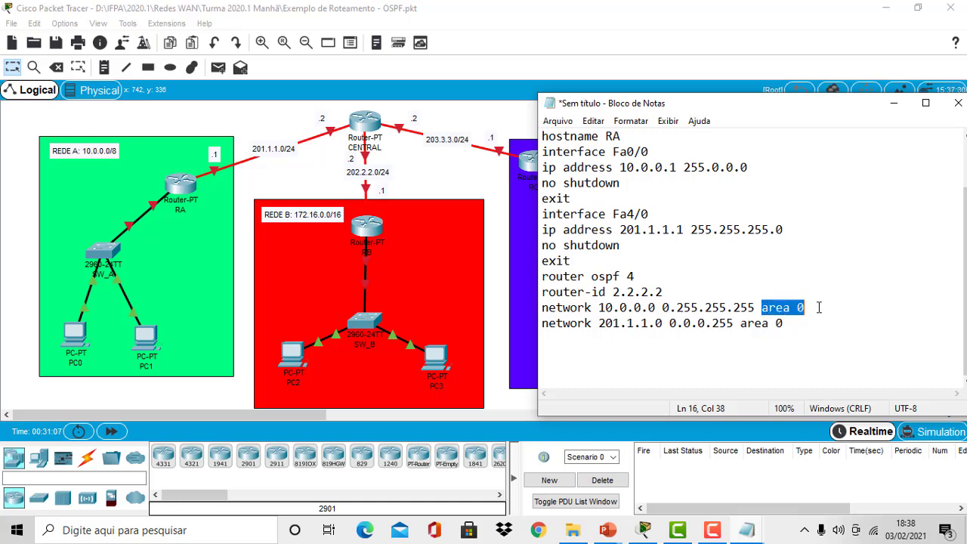
pyautogui.moveTo(740, 322); pyautogui.dragTo(783, 323)
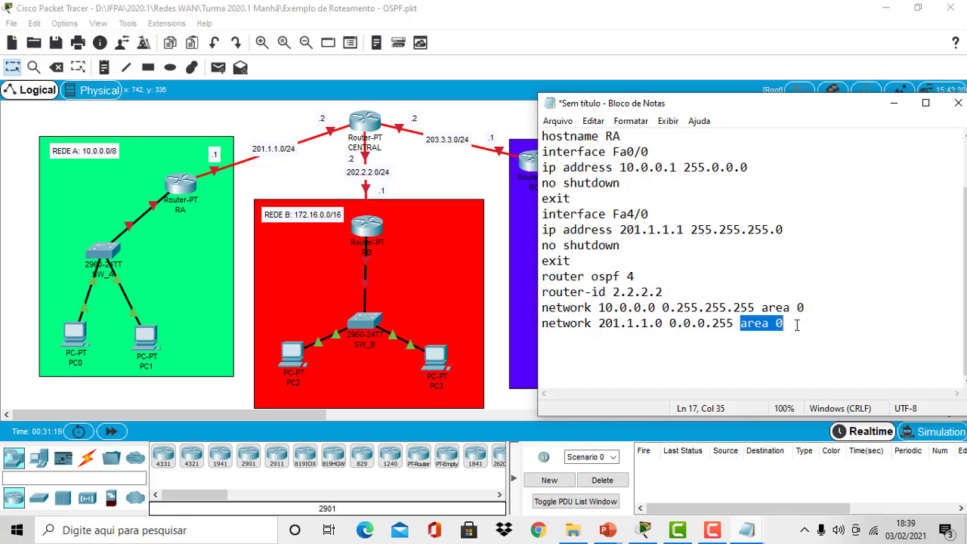
pyautogui.click(800, 324)
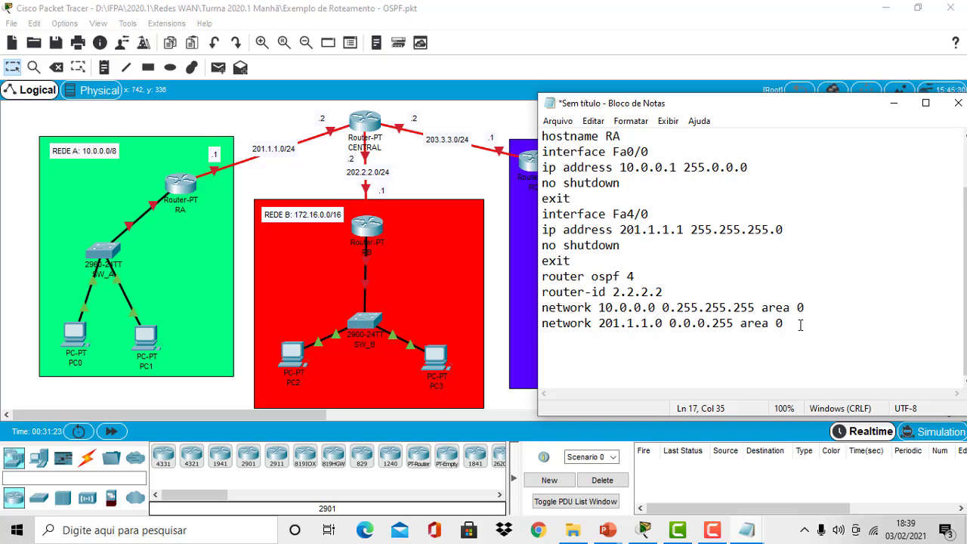
pyautogui.press('Return')
pyautogui.write('exit')
pyautogui.press('Return')
pyautogui.write('end')
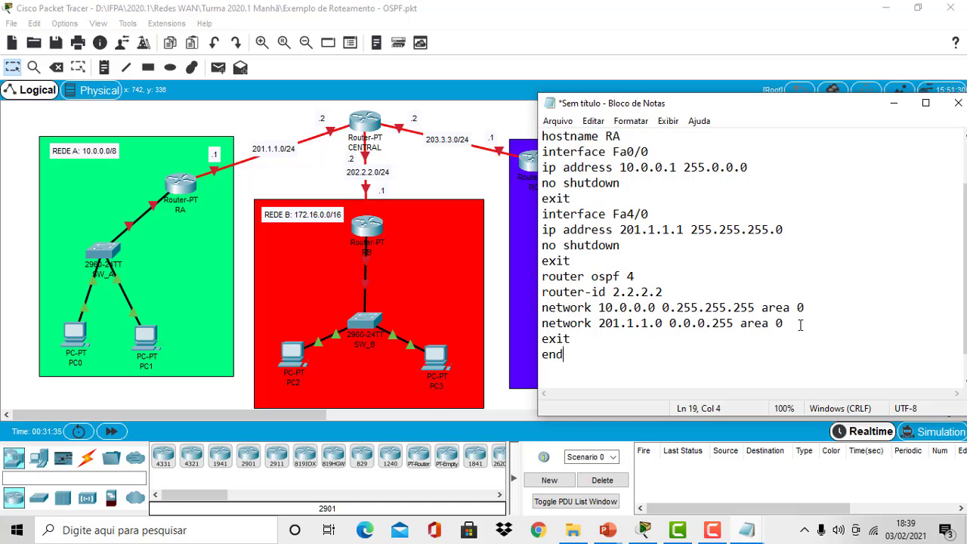
# Step: Add a final "wr" line to the script and save it as "Roteador A - OSPF" in the Redes WAN folder
pyautogui.press('Return')
pyautogui.write('wr')
pyautogui.hotkey('ctrl', 's')
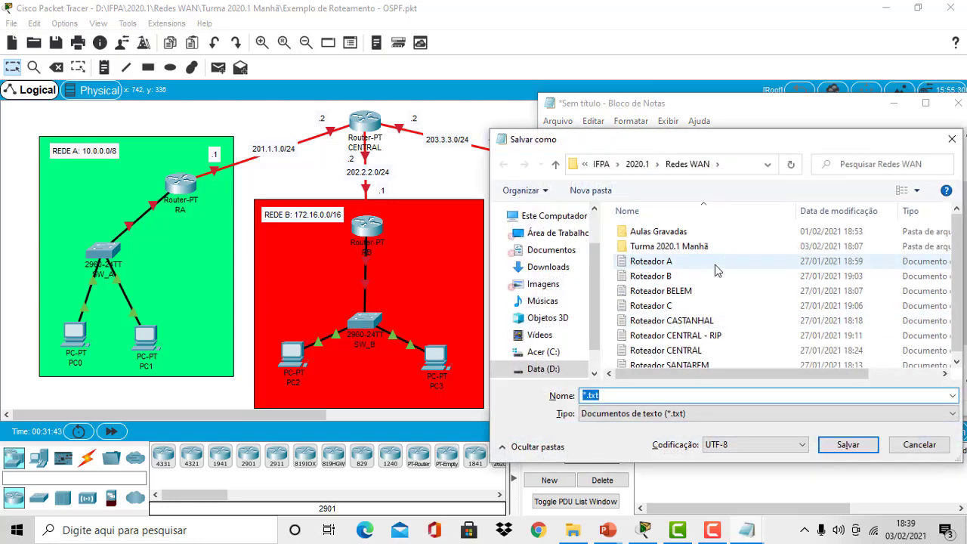
pyautogui.click(651, 261)
pyautogui.click(644, 395)
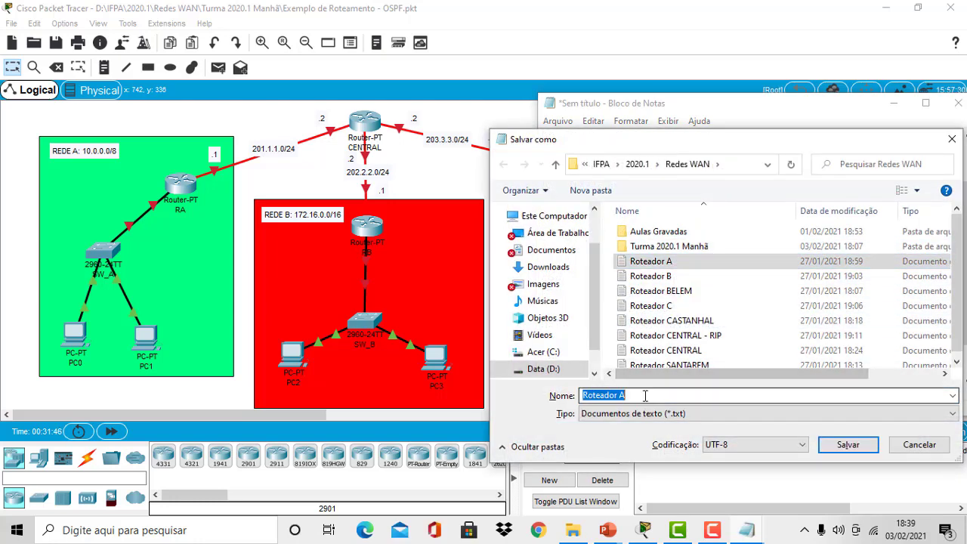
pyautogui.click(645, 396)
pyautogui.write('- ')
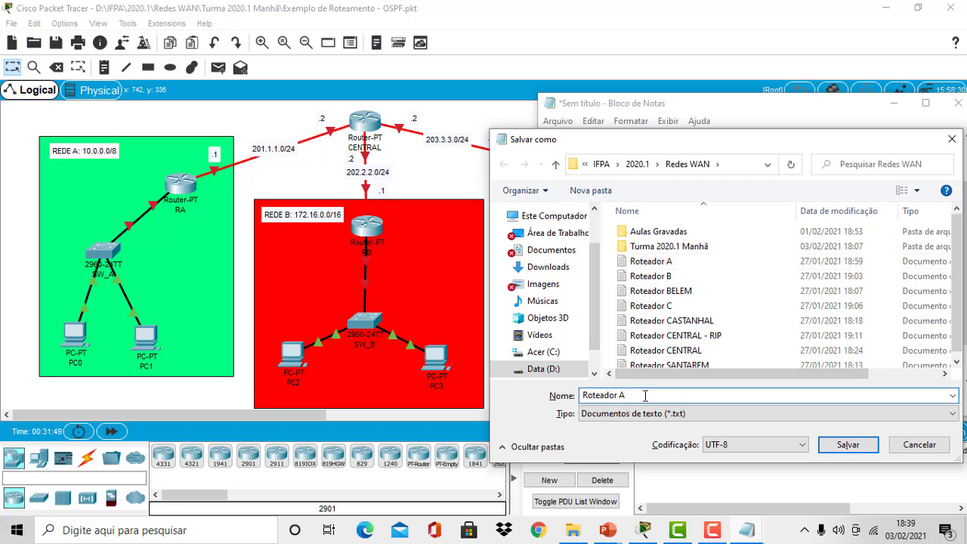
pyautogui.write('OSPF')
pyautogui.click(848, 445)
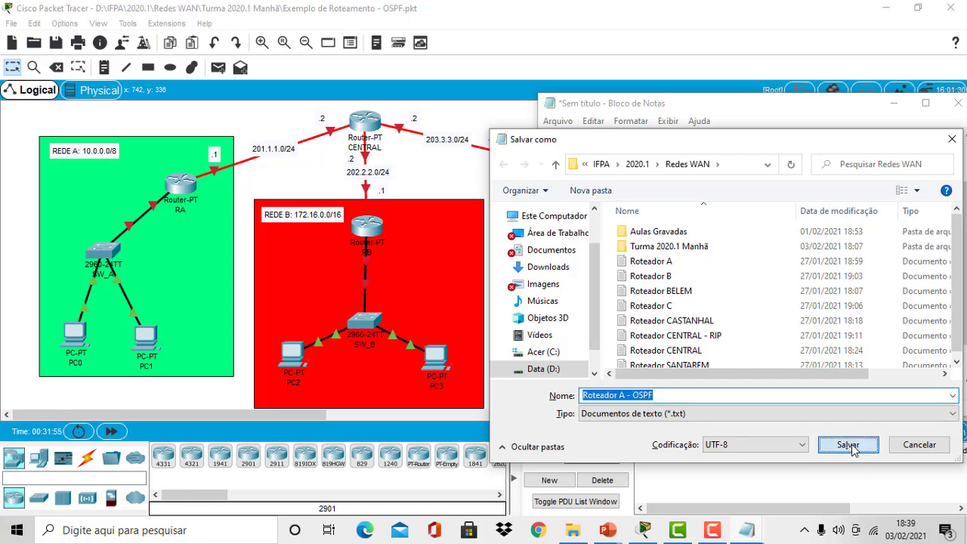
pyautogui.click(849, 445)
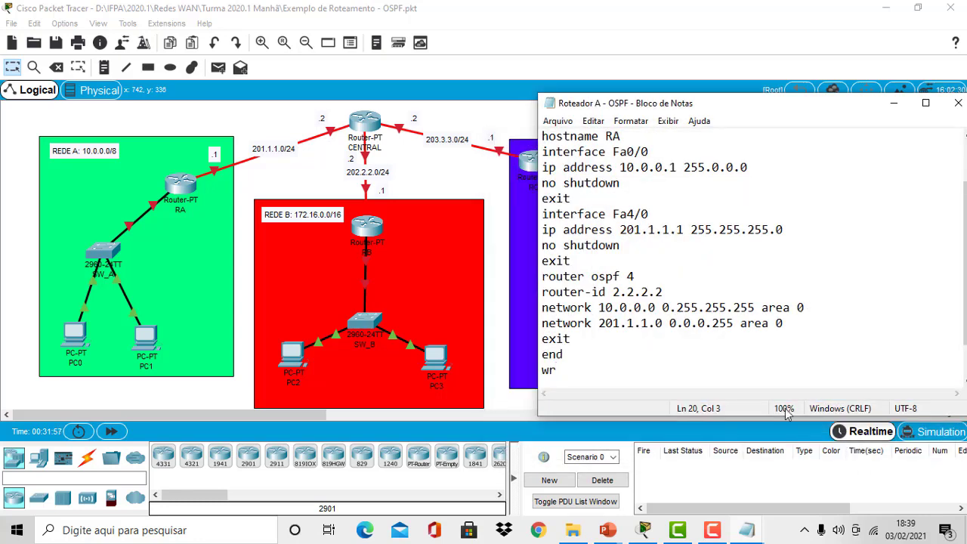
# Step: Copy the script from "enable" through "wr" and paste it into router RA's command line in Packet Tracer, then minimize RA's window
pyautogui.moveTo(567, 377); pyautogui.dragTo(541, 165)
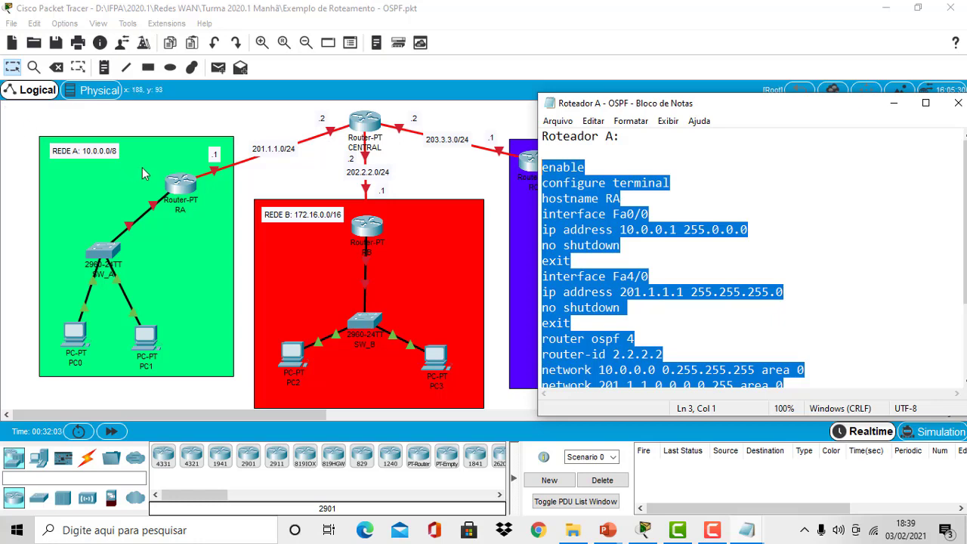
pyautogui.click(176, 194)
pyautogui.click(175, 193)
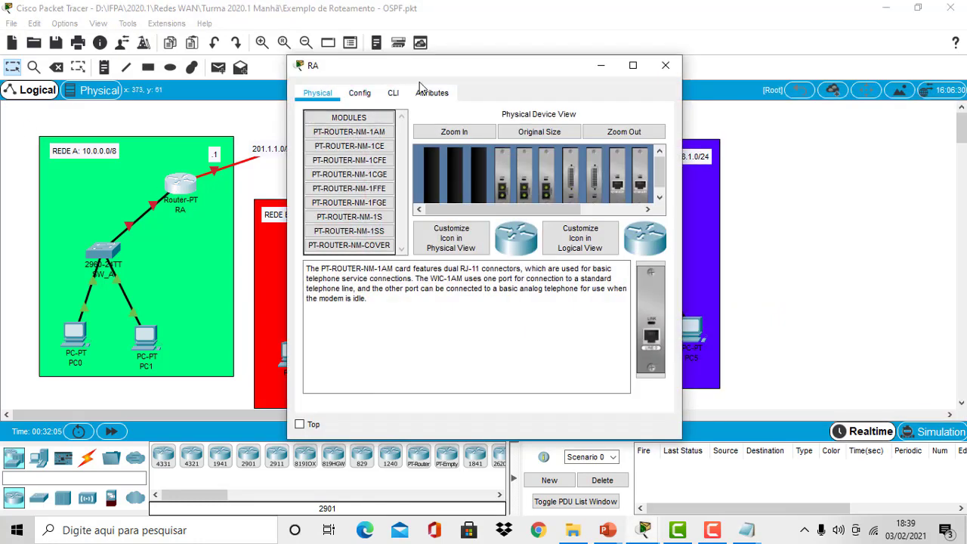
pyautogui.click(393, 94)
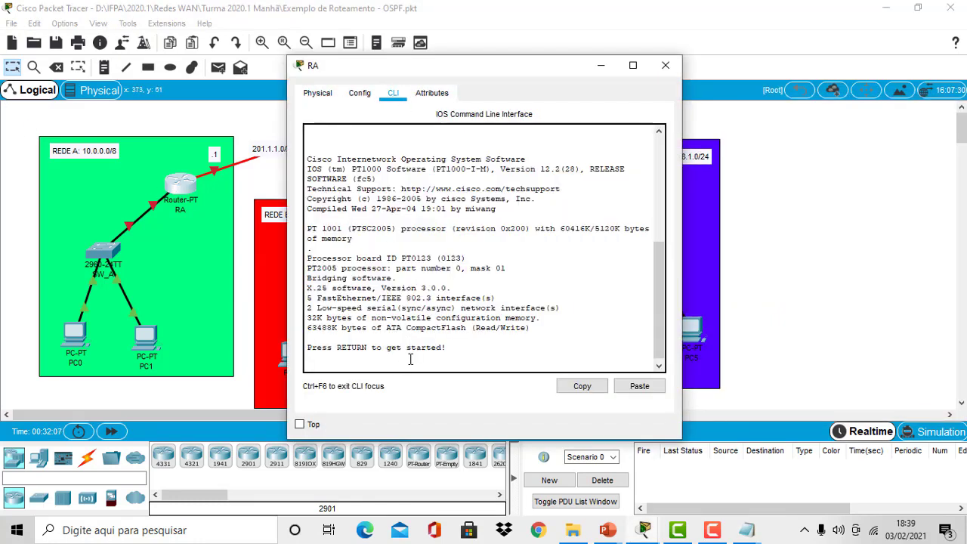
pyautogui.press('Return')
pyautogui.press('Return')
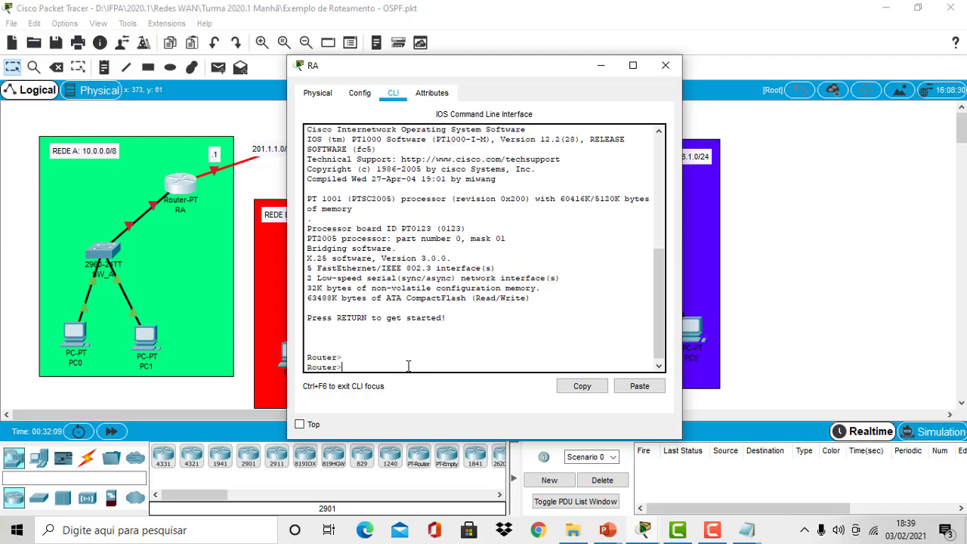
pyautogui.rightClick(379, 368)
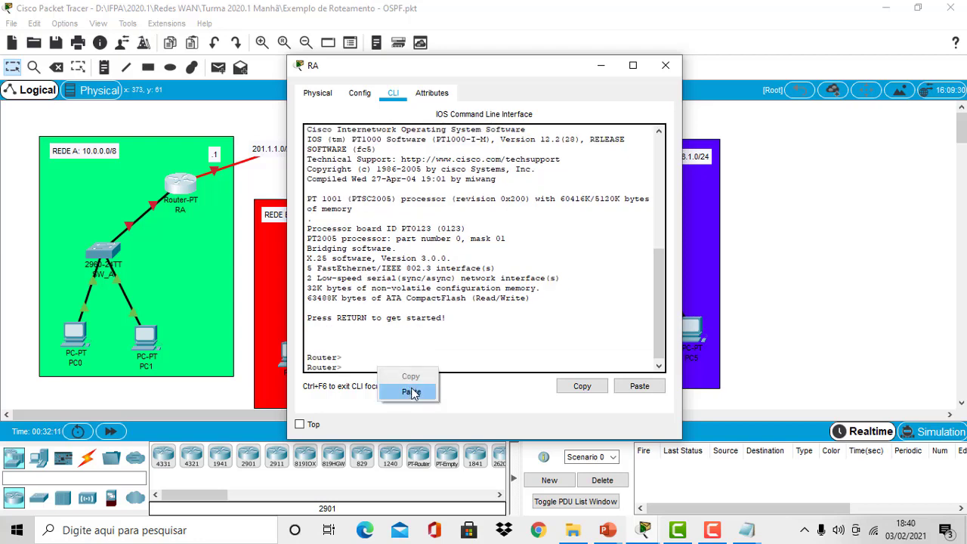
pyautogui.click(411, 391)
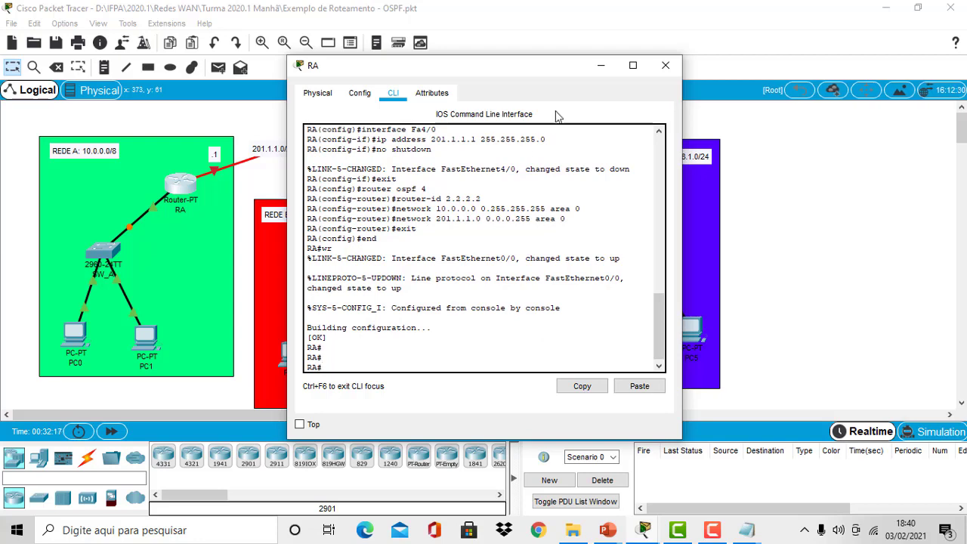
pyautogui.click(598, 70)
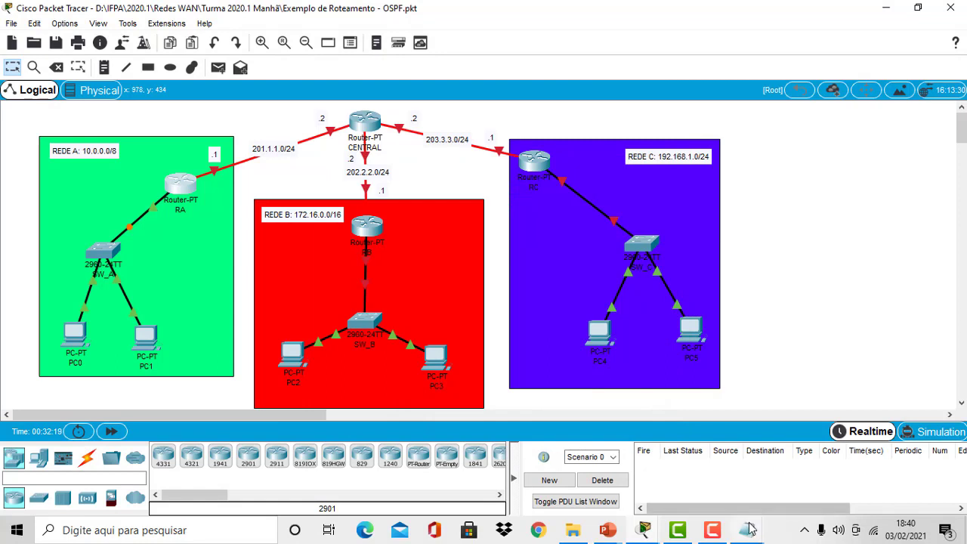
# Step: Copy the entire Roteador A - OSPF script and paste it into a new Notepad document
pyautogui.moveTo(750, 530)
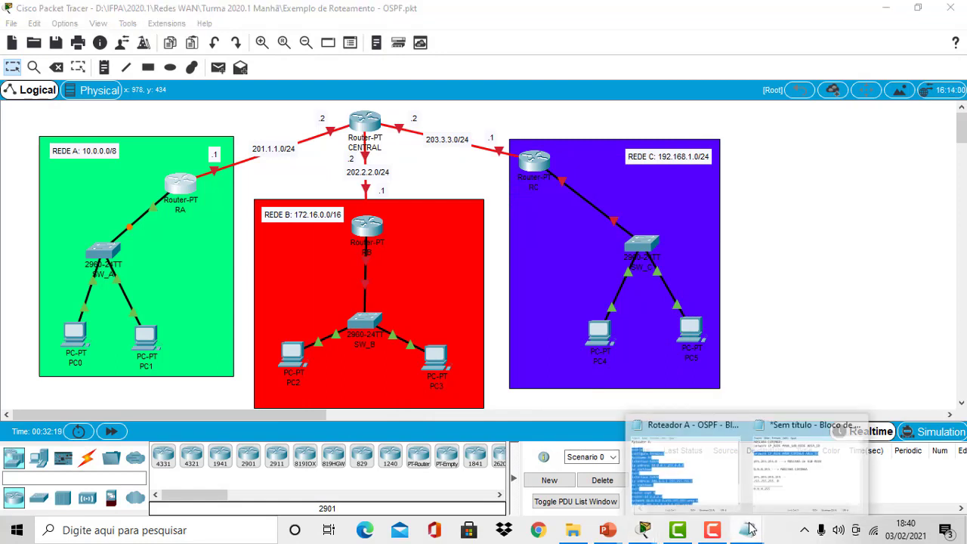
pyautogui.click(721, 476)
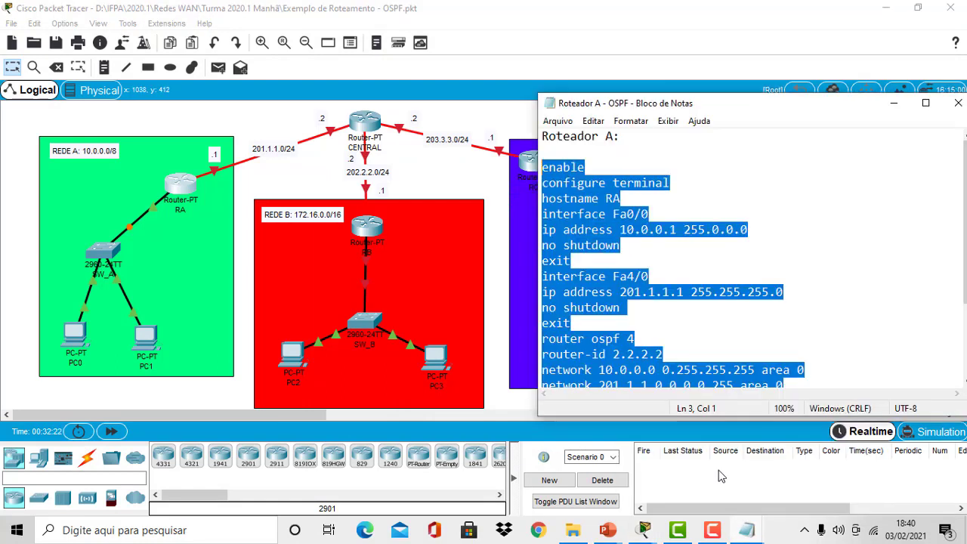
pyautogui.click(765, 231)
pyautogui.moveTo(543, 136); pyautogui.dragTo(806, 337)
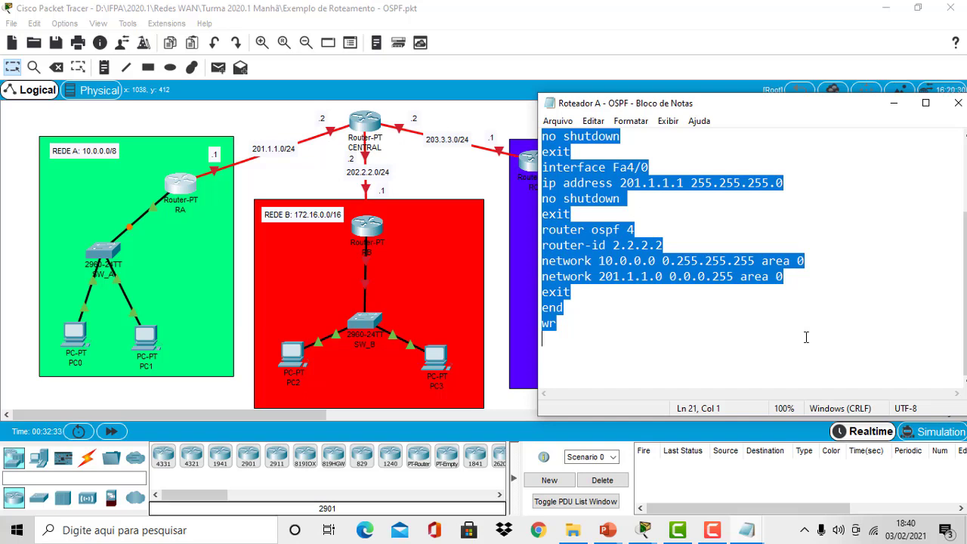
pyautogui.click(236, 531)
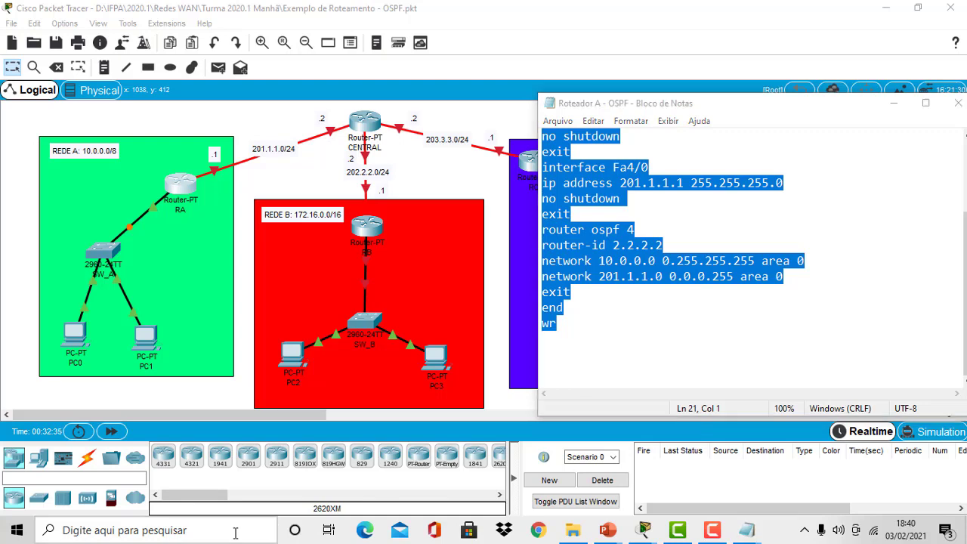
pyautogui.write('notepad')
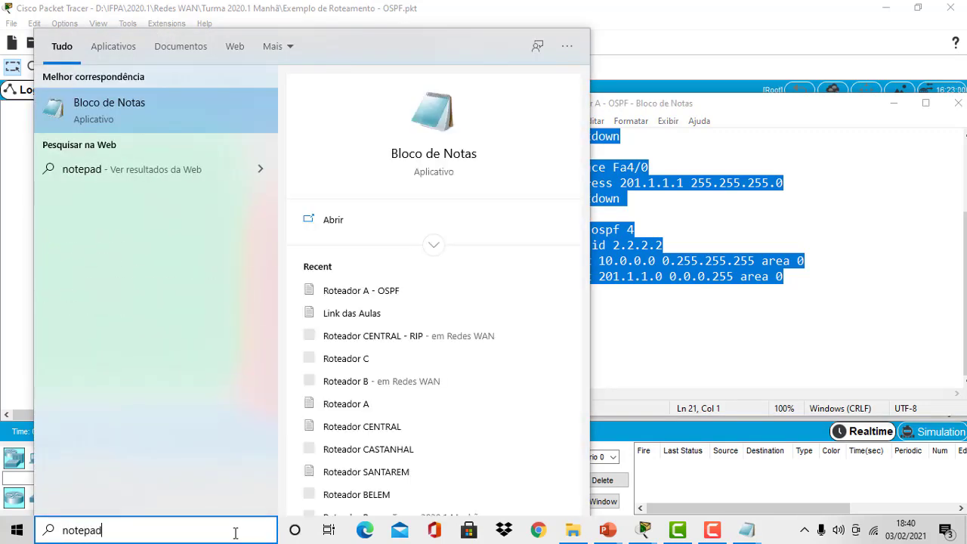
pyautogui.press('Return')
pyautogui.hotkey('ctrl', 'v')
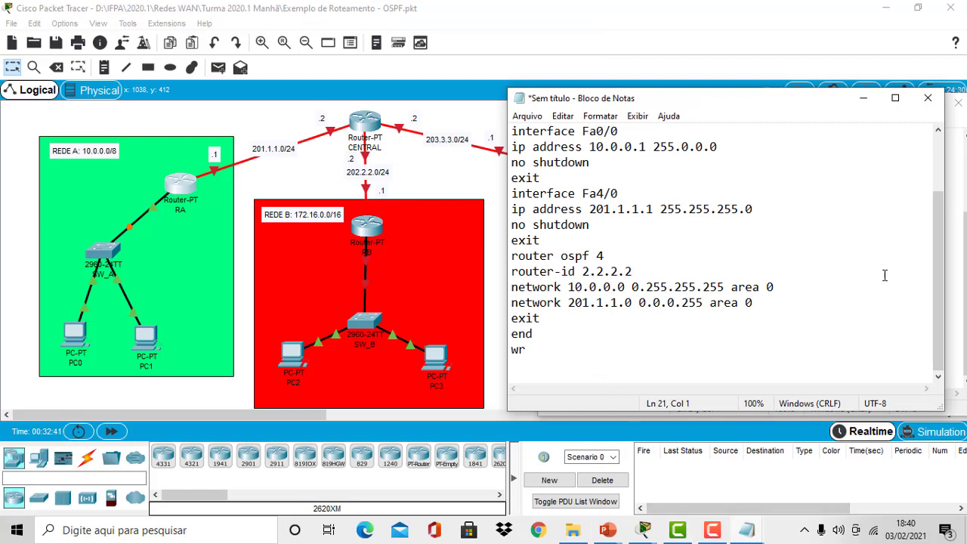
# Step: Change the copied script's title to "Roteador B:" and its hostname to RB
pyautogui.moveTo(934, 242); pyautogui.dragTo(934, 185)
pyautogui.click(583, 131)
pyautogui.press('BackSpace')
pyautogui.write('B:')
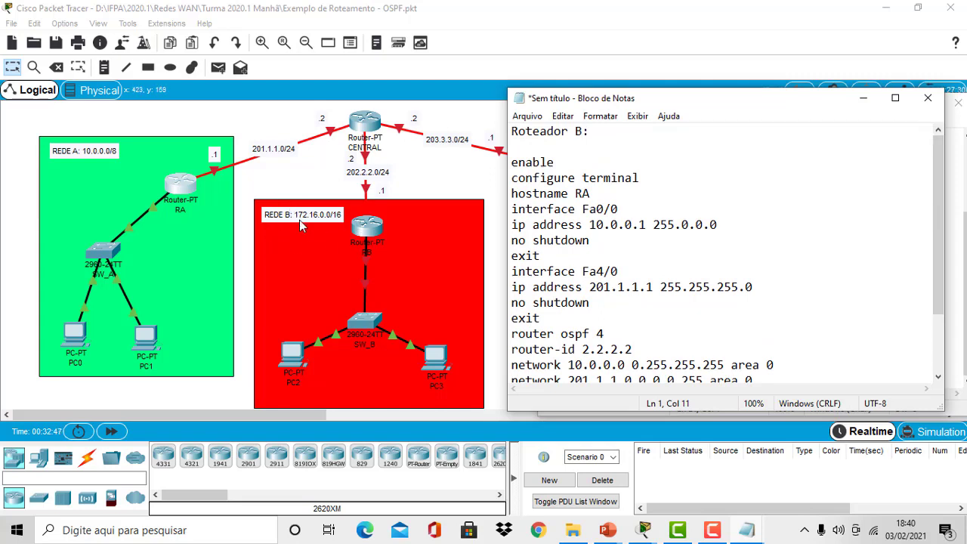
pyautogui.click(612, 195)
pyautogui.press('BackSpace')
pyautogui.write('B')
# Step: Highlight both interface blocks in the Roteador B script and check router RB's port labels in the topology
pyautogui.moveTo(512, 209); pyautogui.dragTo(526, 210)
pyautogui.moveTo(555, 240); pyautogui.dragTo(599, 313)
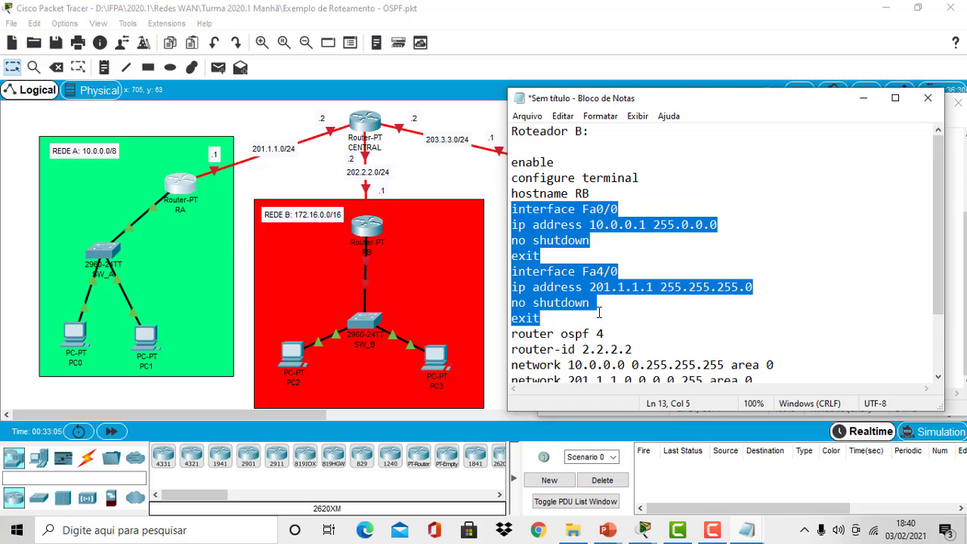
pyautogui.click(416, 169)
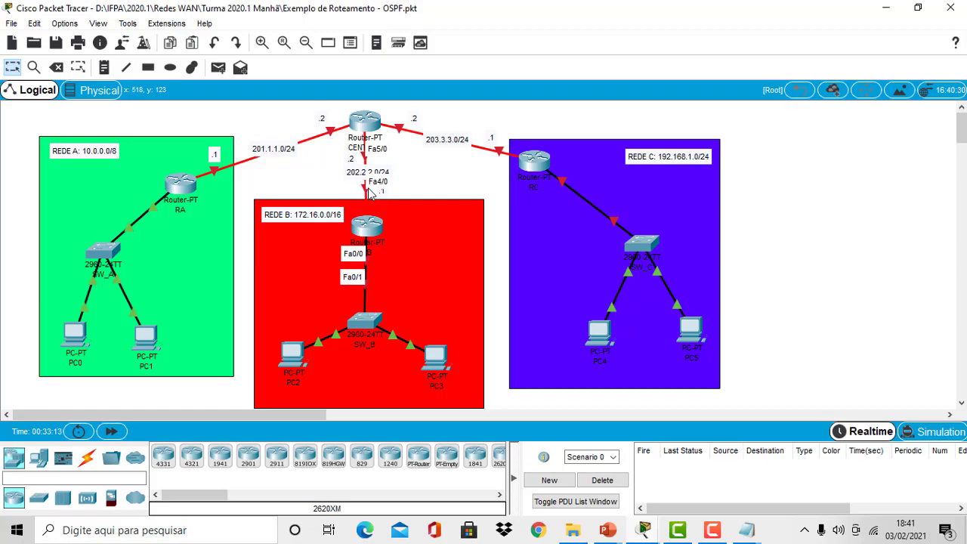
# Step: Close the "MÁSCARA CURINGA" notes without saving and bring the Roteador B script back to the front
pyautogui.moveTo(746, 529)
pyautogui.click(748, 454)
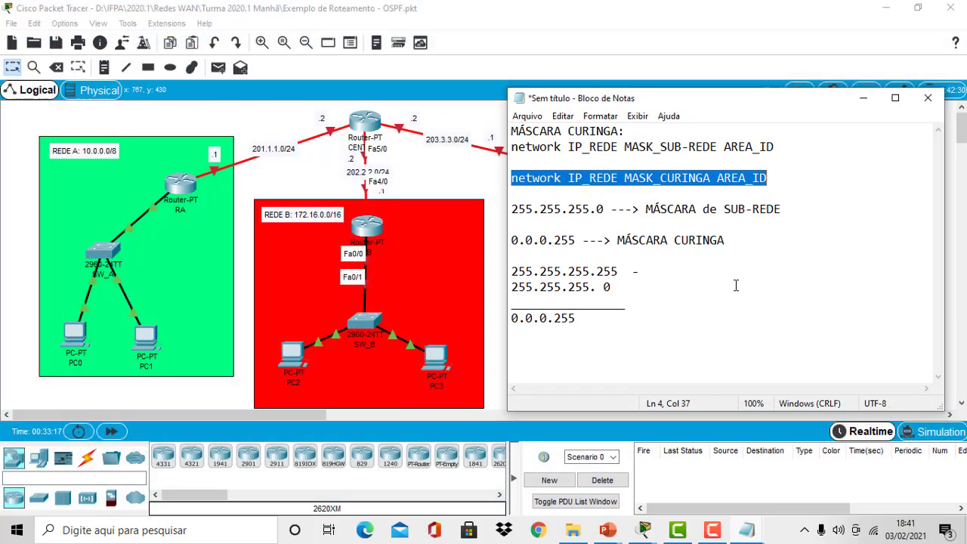
pyautogui.click(928, 98)
pyautogui.click(492, 265)
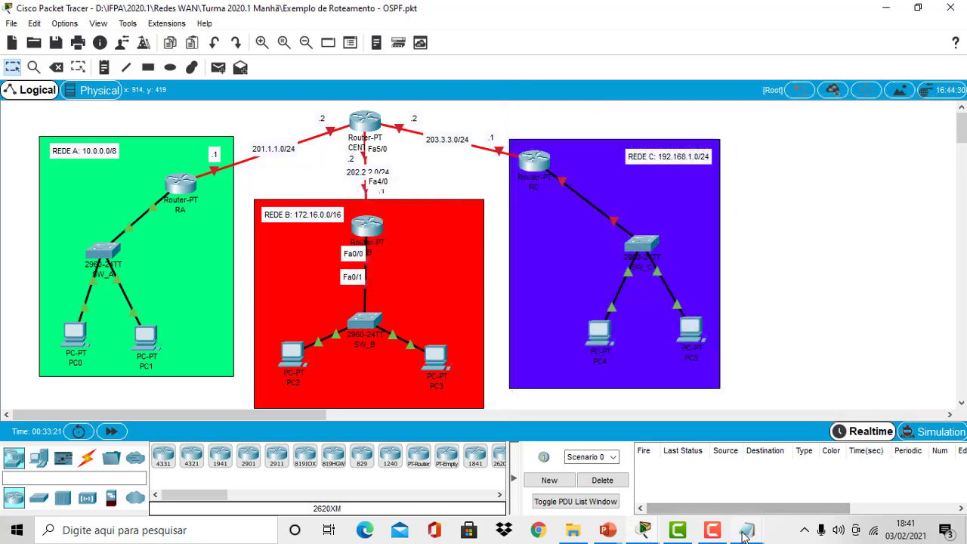
pyautogui.moveTo(746, 530)
pyautogui.click(797, 480)
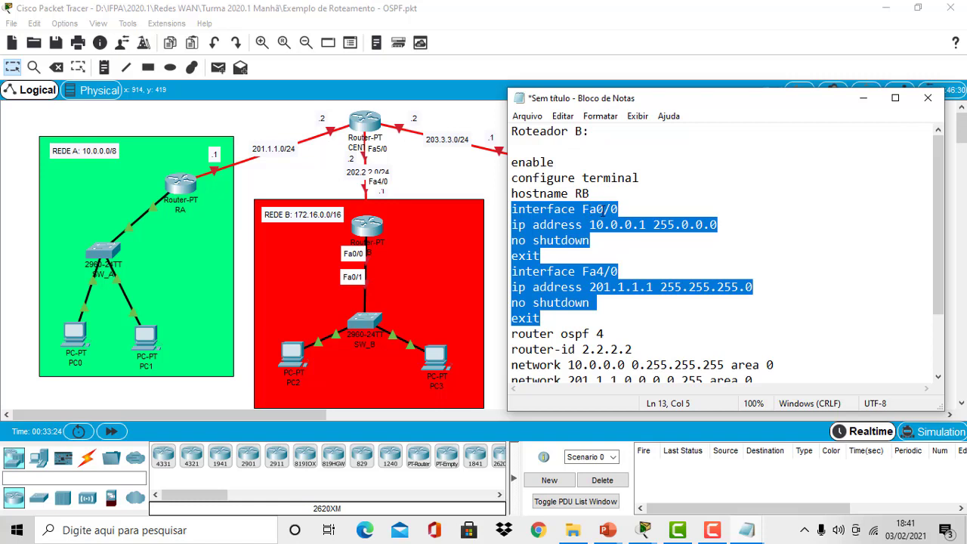
# Step: Set the Fa0/0 address line in the Roteador B script to 172.16.0.1 with mask 255.255.0.0
pyautogui.click(652, 225)
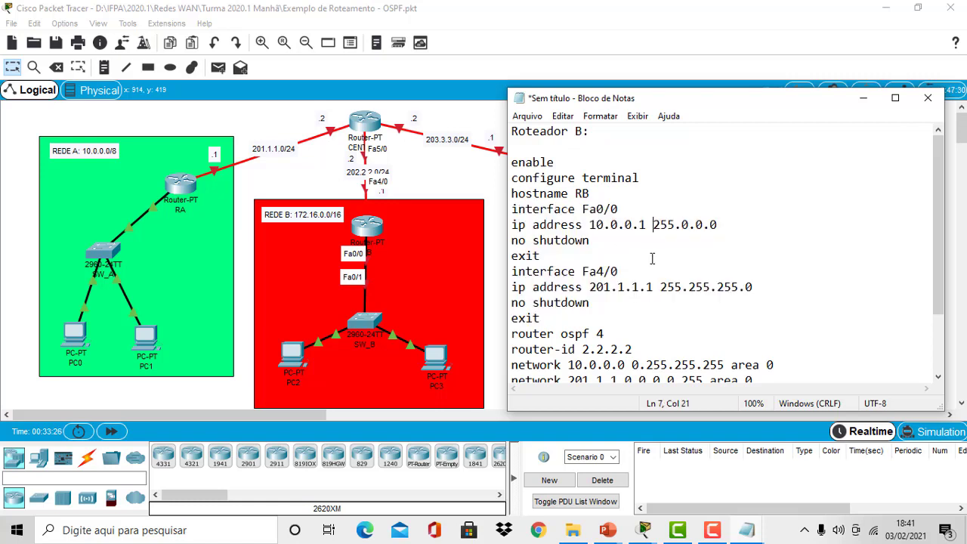
pyautogui.press('BackSpace')
pyautogui.press('BackSpace')
pyautogui.press('BackSpace')
pyautogui.press('BackSpace')
pyautogui.press('BackSpace')
pyautogui.press('BackSpace')
pyautogui.press('BackSpace')
pyautogui.press('BackSpace')
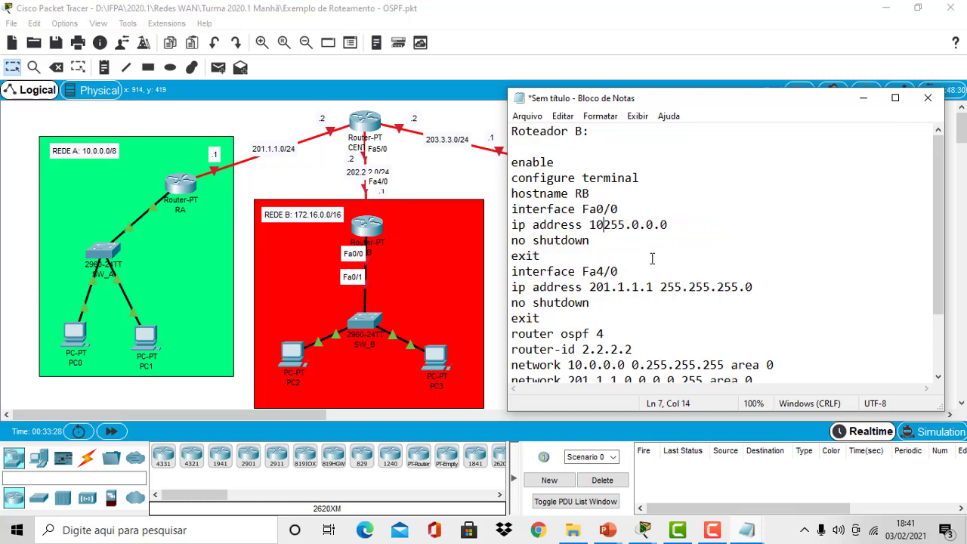
pyautogui.write('72')
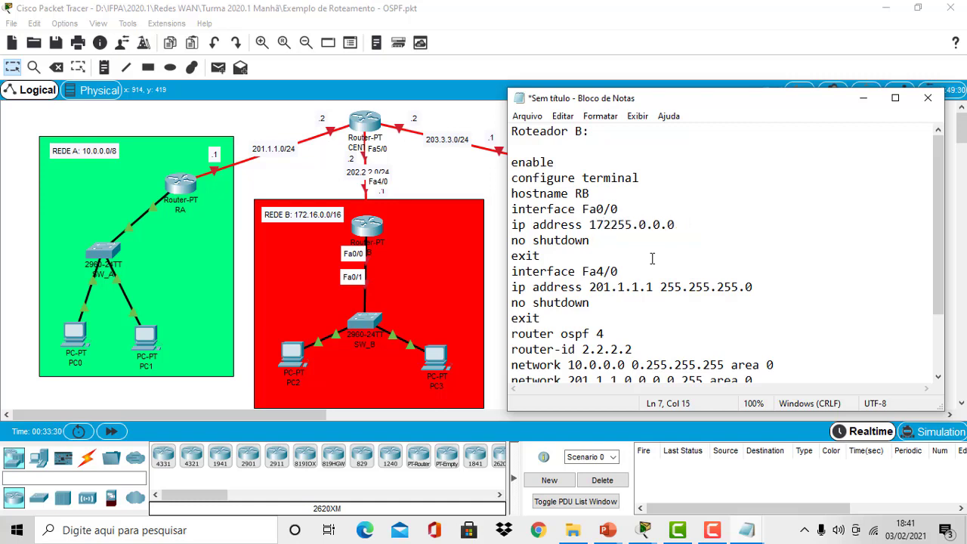
pyautogui.write('.16.0.')
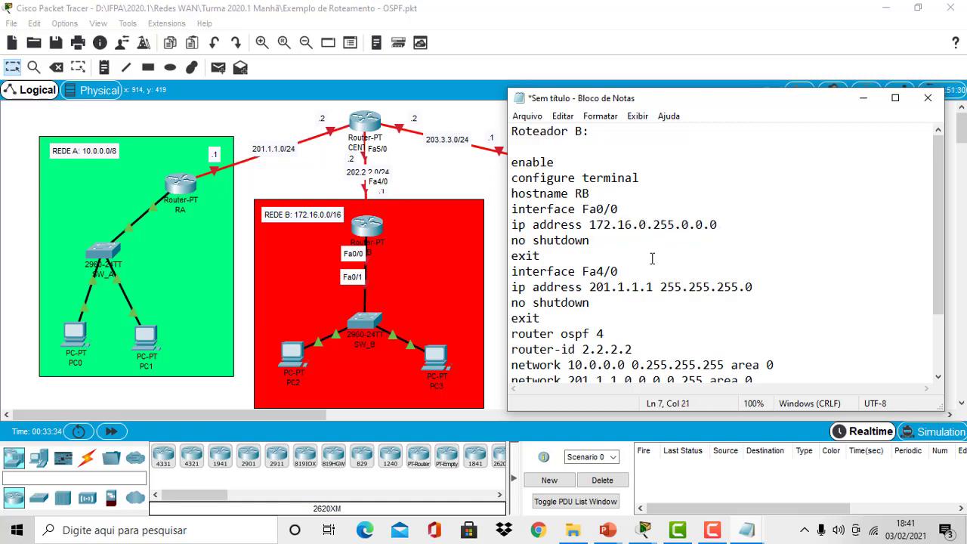
pyautogui.write('1')
pyautogui.press('Right')
pyautogui.press('Right')
pyautogui.press('Right')
pyautogui.press('Right')
pyautogui.press('Delete')
pyautogui.press('Delete')
pyautogui.write('255')
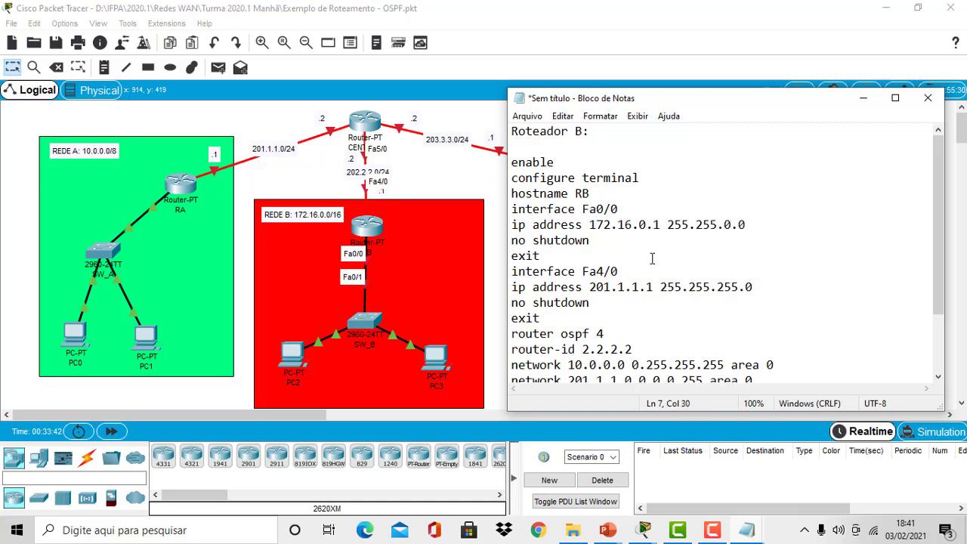
# Step: Review the "exit" and "interface Fa4/0" lines and set the IP address under Fa4/0 to 202.2.2.1
pyautogui.moveTo(590, 240); pyautogui.dragTo(504, 261)
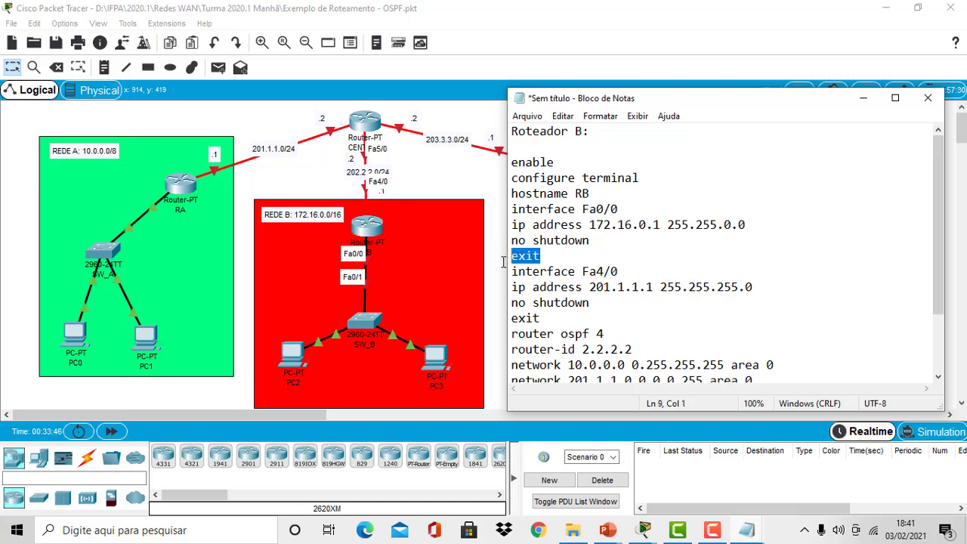
pyautogui.moveTo(628, 274); pyautogui.dragTo(509, 273)
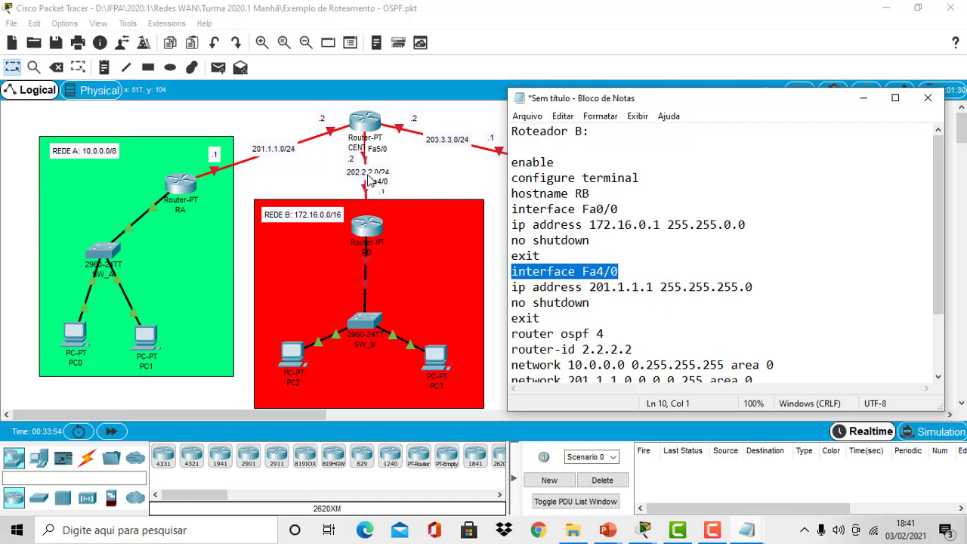
pyautogui.click(612, 287)
pyautogui.press('BackSpace')
pyautogui.write('2')
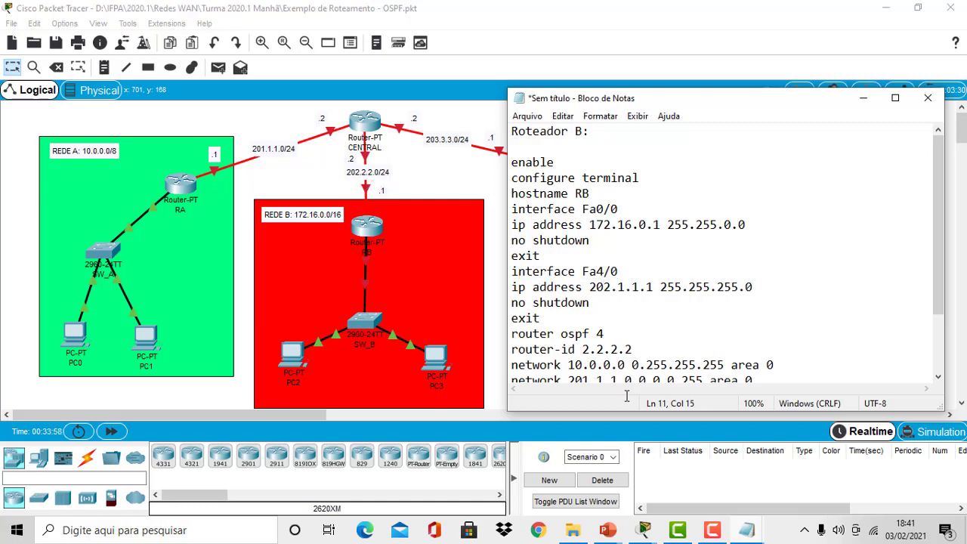
pyautogui.press('Right')
pyautogui.press('Delete')
pyautogui.write('2')
pyautogui.press('Right')
pyautogui.press('Delete')
pyautogui.write('2')
pyautogui.press('Right')
pyautogui.press('Right')
# Step: Highlight the Fa4/0 subnet mask and "no shutdown" line, and place the cursor after that block's "exit"
pyautogui.moveTo(662, 286); pyautogui.dragTo(763, 286)
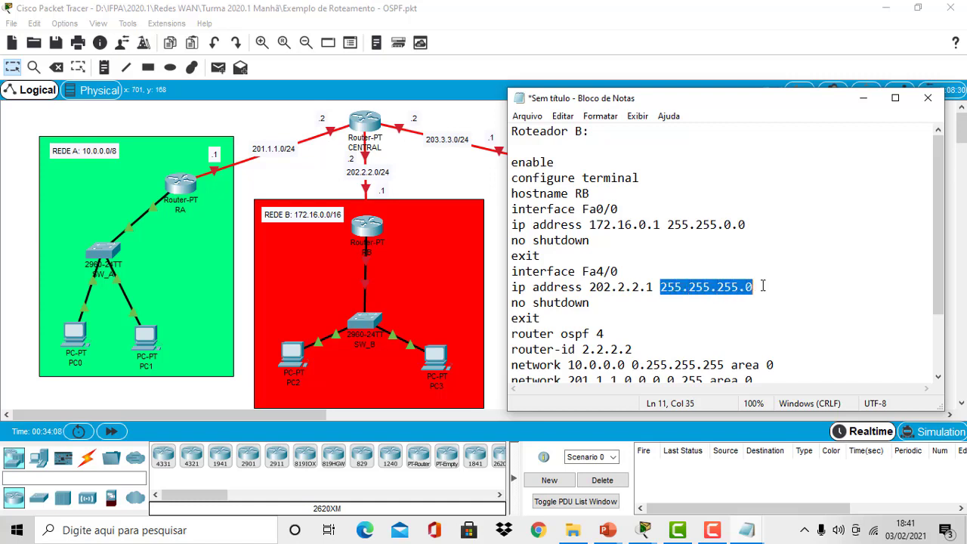
pyautogui.moveTo(596, 303); pyautogui.dragTo(491, 310)
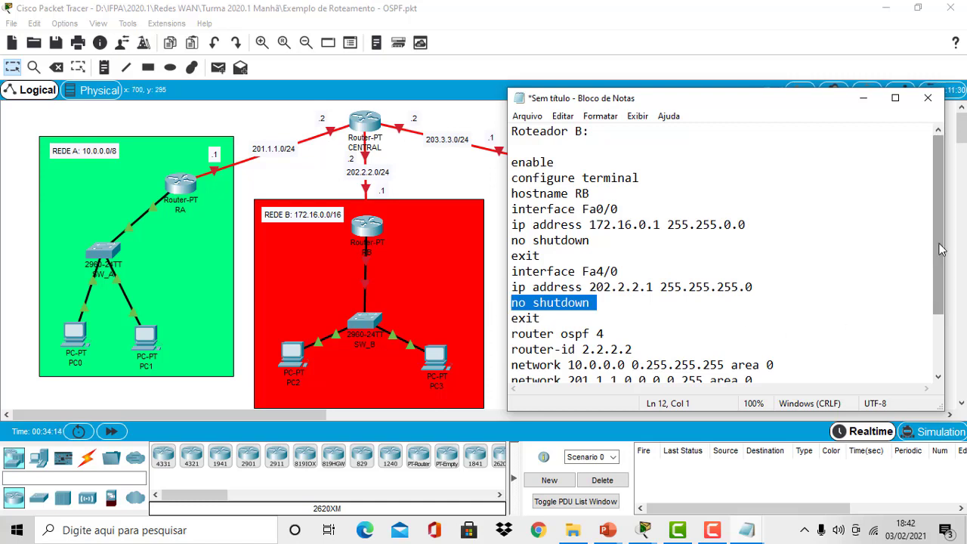
pyautogui.scroll(-2, 942, 249)
pyautogui.click(551, 240)
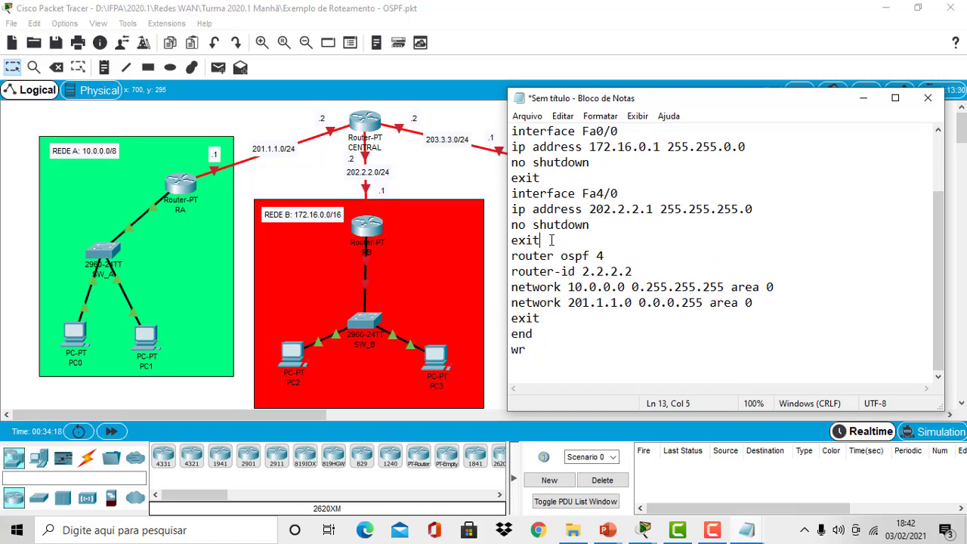
# Step: Highlight the "router ospf 4" line of the Roteador B script, then only its process number
pyautogui.moveTo(510, 256); pyautogui.dragTo(627, 257)
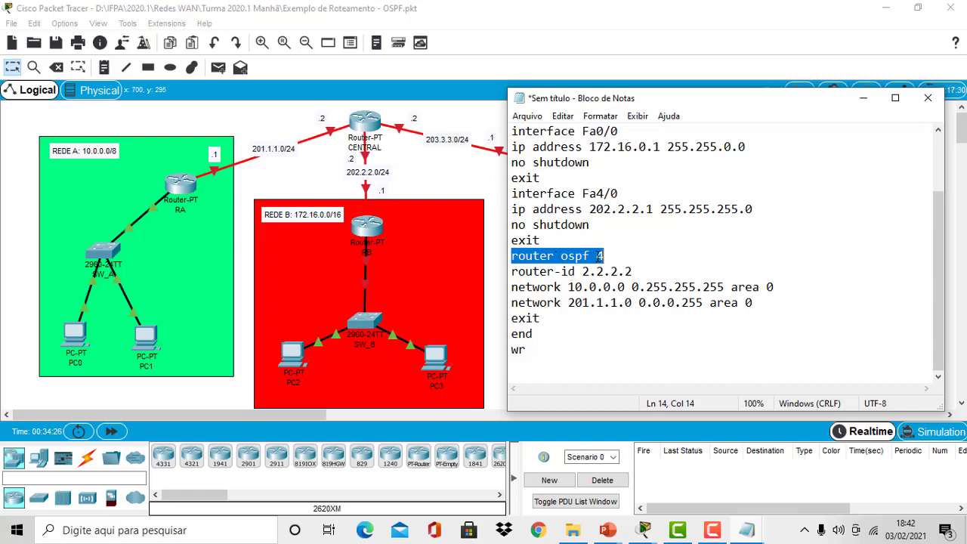
pyautogui.click(597, 257)
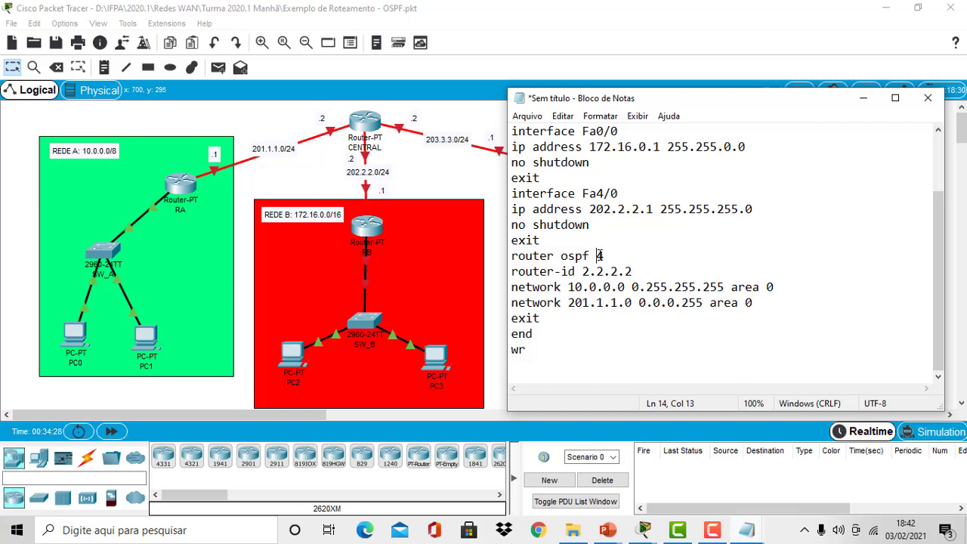
pyautogui.moveTo(596, 256); pyautogui.dragTo(604, 257)
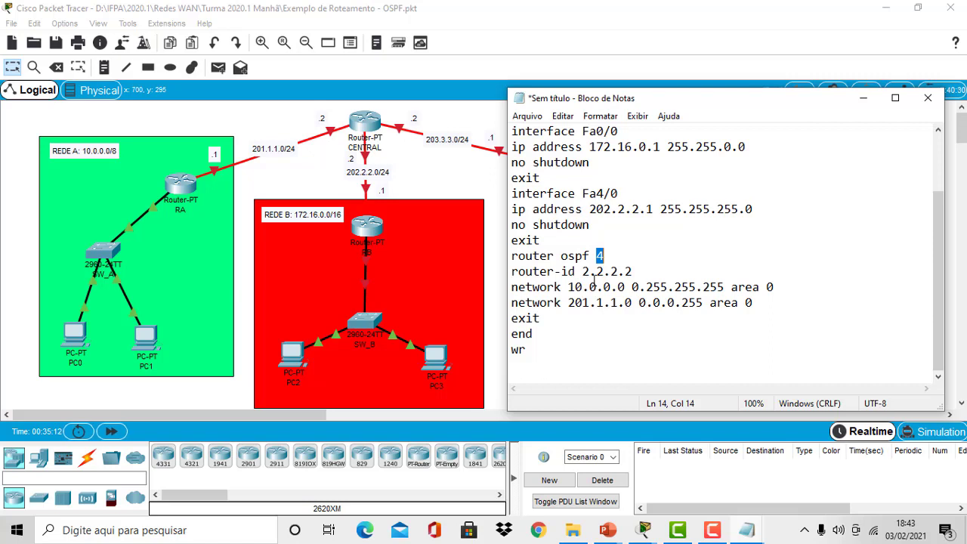
# Step: Set the router-id in the Roteador B script to 3.3.3.3
pyautogui.click(598, 303)
pyautogui.press('BackSpace')
pyautogui.write('3')
pyautogui.press('Right')
pyautogui.press('Right')
pyautogui.press('BackSpace')
pyautogui.write('3')
pyautogui.press('Right')
pyautogui.press('BackSpace')
pyautogui.write('3')
pyautogui.press('End')
pyautogui.press('BackSpace')
pyautogui.write('3')
# Step: Change the network address in the first OSPF network line to 172.16.0.0
pyautogui.moveTo(568, 290); pyautogui.dragTo(581, 298)
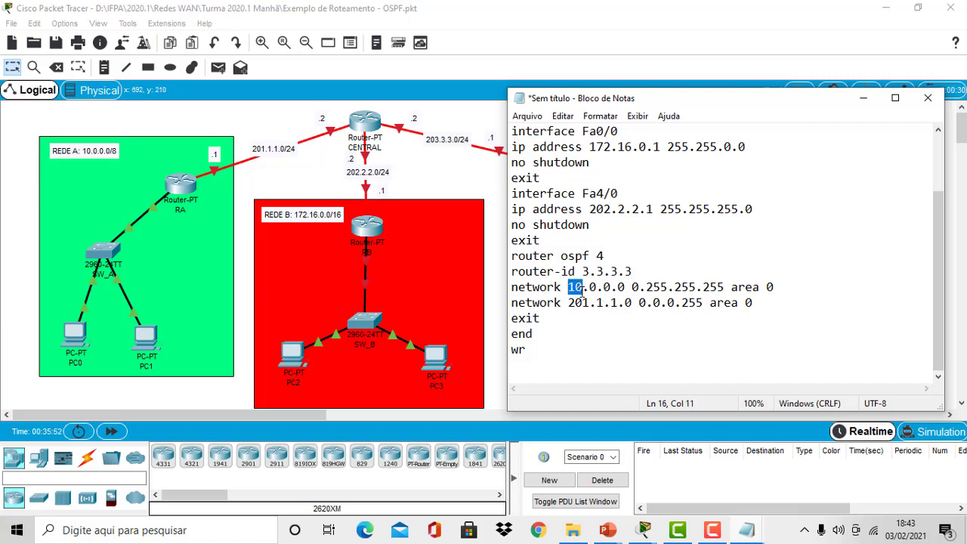
pyautogui.write('172')
pyautogui.press('Right')
pyautogui.press('Right')
pyautogui.press('BackSpace')
pyautogui.write('1')
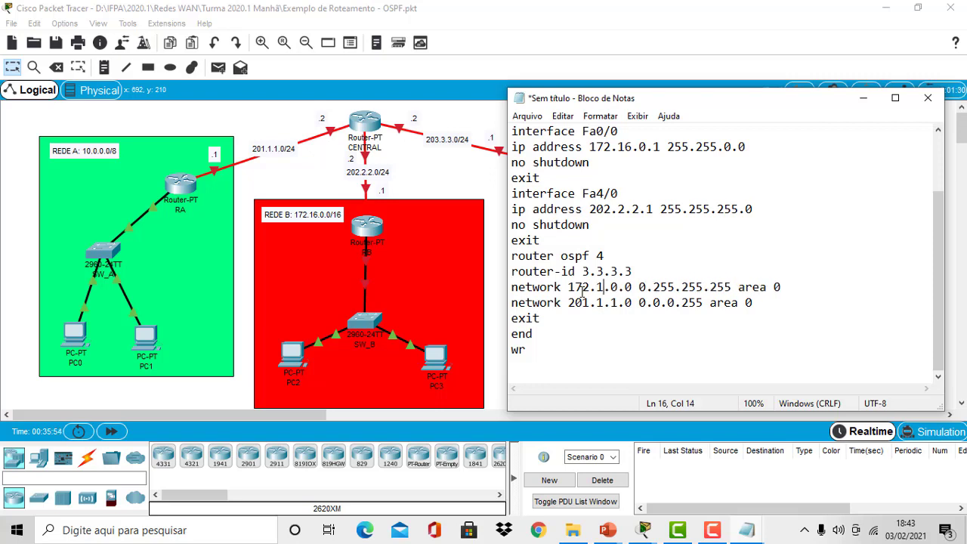
pyautogui.write('6')
pyautogui.press('Right')
pyautogui.press('Right')
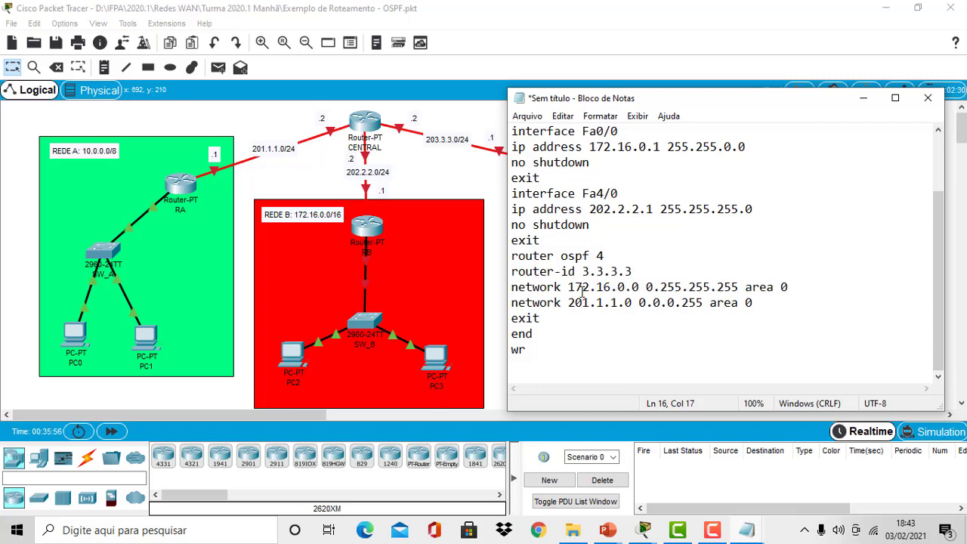
# Step: Replace the wildcard mask in the 172.16.0.0 network line with 255.255.0.0 and highlight it
pyautogui.press('Right')
pyautogui.press('Right')
pyautogui.press('Right')
pyautogui.press('Right')
pyautogui.press('Right')
pyautogui.press('Left')
pyautogui.press('Left')
pyautogui.press('Delete')
pyautogui.press('Delete')
pyautogui.press('Delete')
pyautogui.press('Delete')
pyautogui.press('Delete')
pyautogui.press('Delete')
pyautogui.press('Delete')
pyautogui.press('Delete')
pyautogui.press('Delete')
pyautogui.press('Delete')
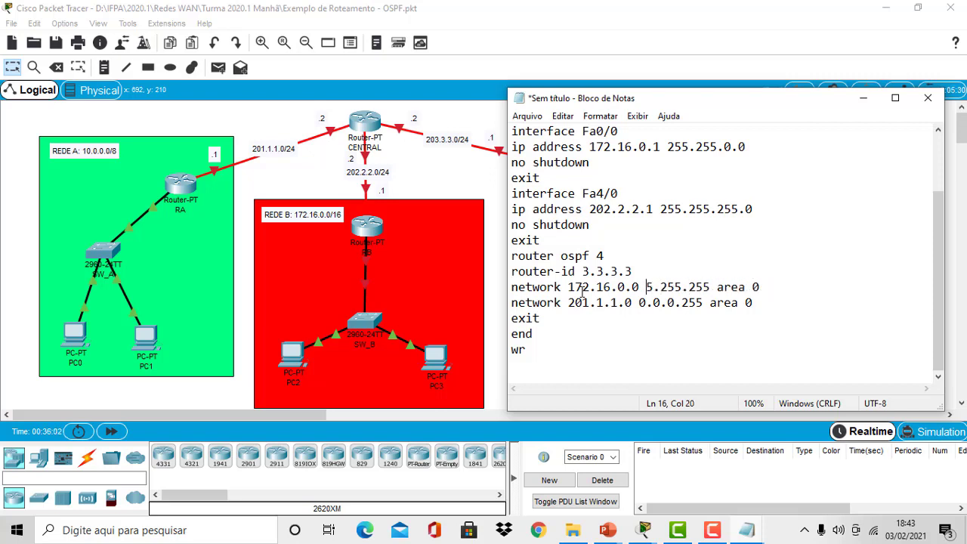
pyautogui.press('Delete')
pyautogui.press('Delete')
pyautogui.press('Delete')
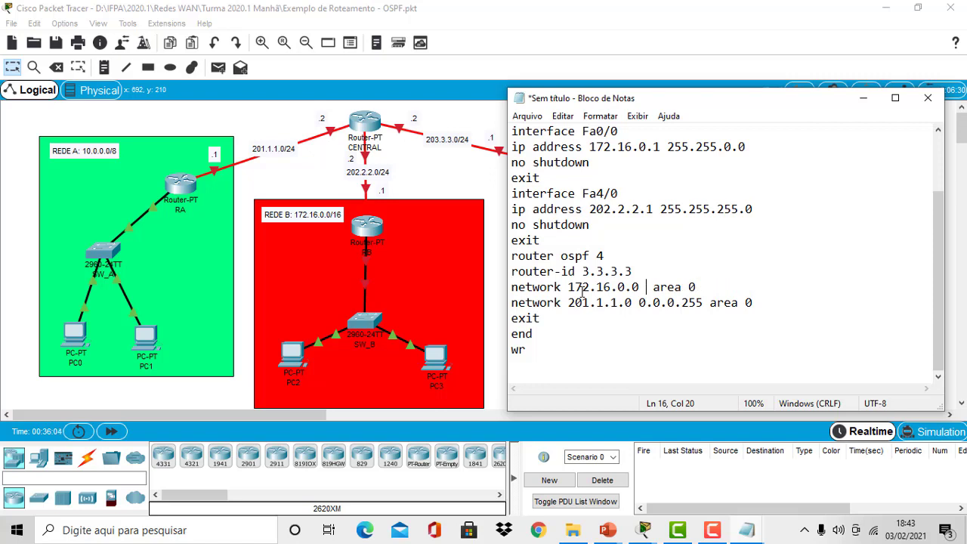
pyautogui.write('255.255.0.0')
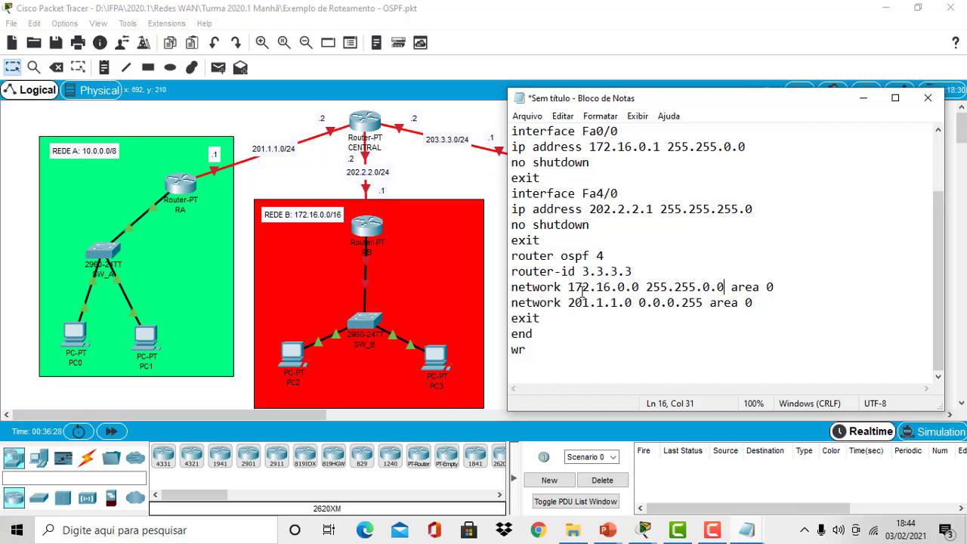
pyautogui.hotkey('shift', 'Left')
pyautogui.hotkey('shift', 'Left')
pyautogui.hotkey('shift', 'Left')
pyautogui.hotkey('shift', 'Left')
pyautogui.hotkey('shift', 'Left')
pyautogui.hotkey('shift', 'Left')
pyautogui.hotkey('shift', 'Left')
pyautogui.hotkey('shift', 'Left')
pyautogui.hotkey('shift', 'Left')
pyautogui.hotkey('shift', 'Left')
pyautogui.hotkey('shift', 'Left')
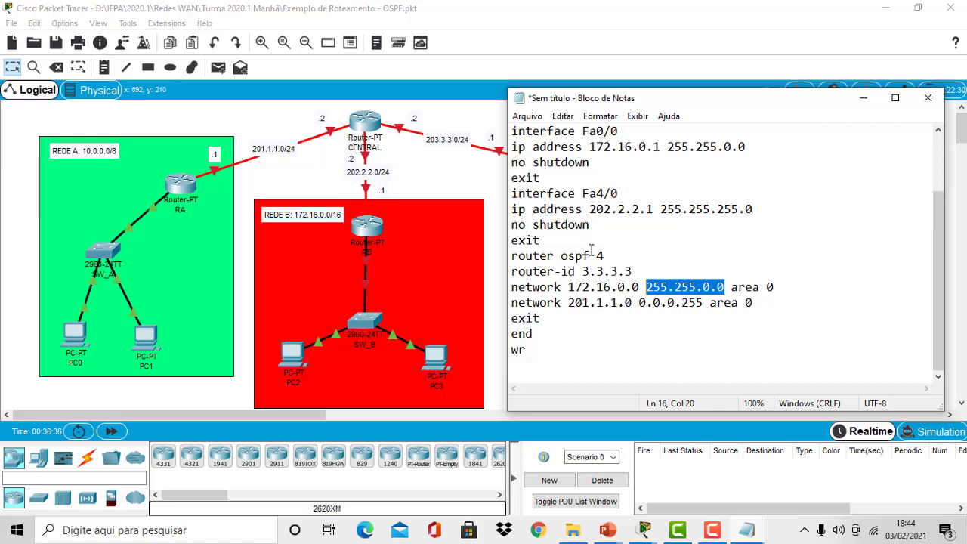
# Step: Rewrite the mask in the 172.16.0.0 network line, octet by octet, as the wildcard mask 0.0.255.255
pyautogui.click(668, 287)
pyautogui.moveTo(668, 287); pyautogui.dragTo(646, 288)
pyautogui.write('0')
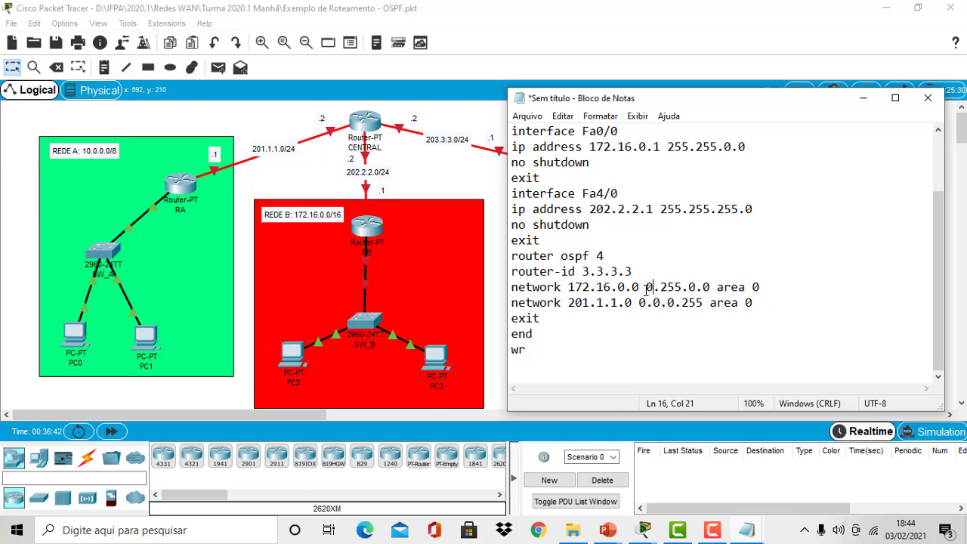
pyautogui.press('Right')
pyautogui.press('Right')
pyautogui.press('Right')
pyautogui.press('Right')
pyautogui.press('BackSpace')
pyautogui.press('BackSpace')
pyautogui.press('BackSpace')
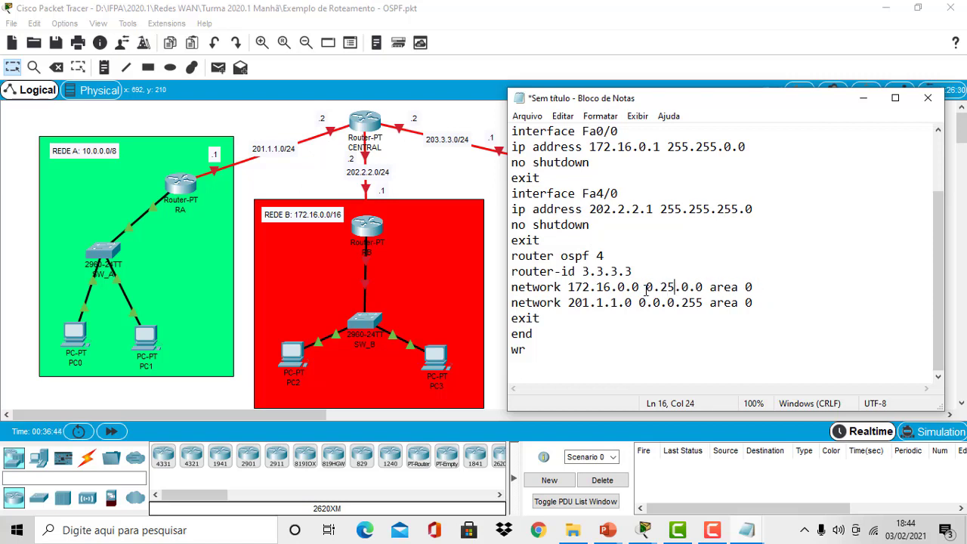
pyautogui.write('0')
pyautogui.press('Right')
pyautogui.press('Right')
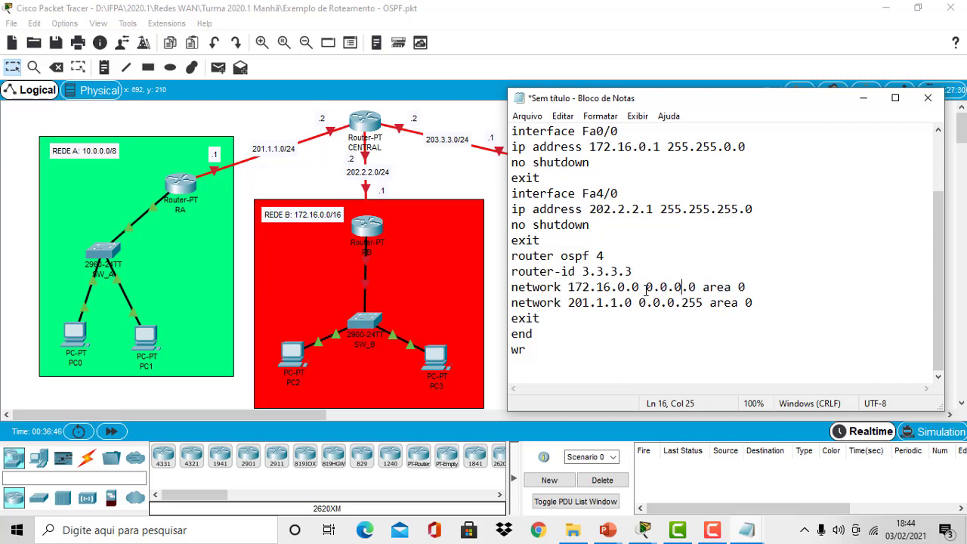
pyautogui.press('BackSpace')
pyautogui.write('255')
pyautogui.press('Right')
pyautogui.press('Right')
pyautogui.press('BackSpace')
pyautogui.write('255')
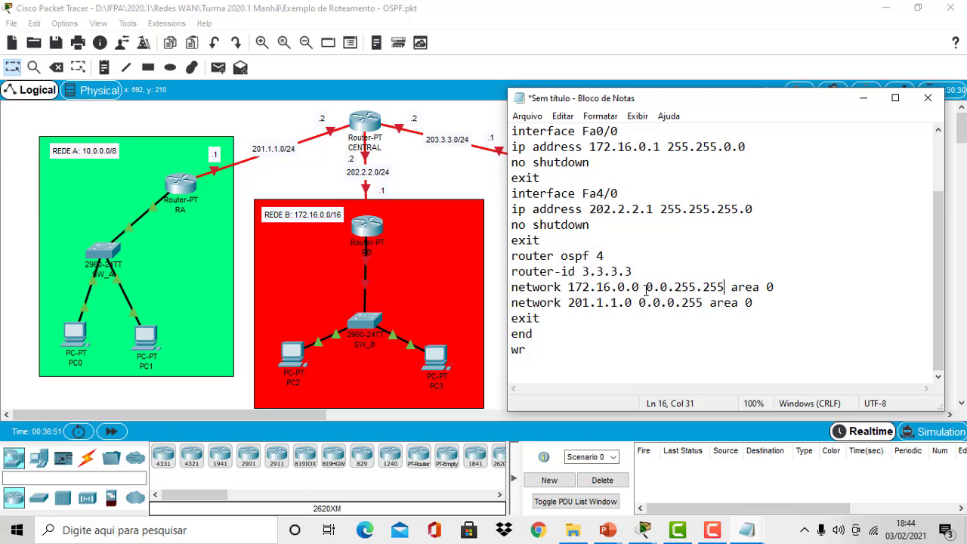
# Step: Highlight "area 0" in the 172.16.0.0 network line and move the cursor to the network line below
pyautogui.press('Right')
pyautogui.press('Right')
pyautogui.press('Left')
pyautogui.hotkey('shift', 'Right')
pyautogui.hotkey('shift', 'Right')
pyautogui.hotkey('shift', 'Right')
pyautogui.hotkey('shift', 'Right')
pyautogui.hotkey('shift', 'Right')
pyautogui.hotkey('shift', 'Right')
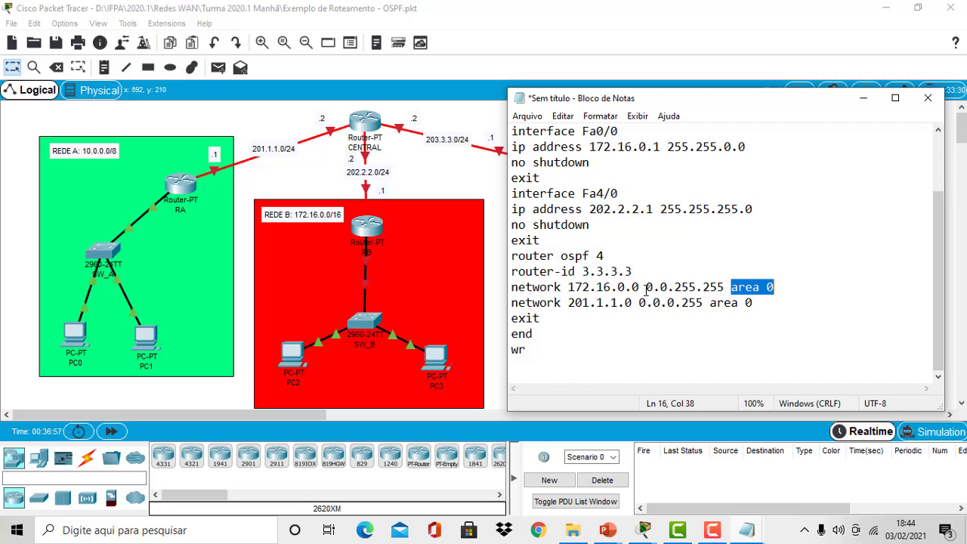
pyautogui.press('Down')
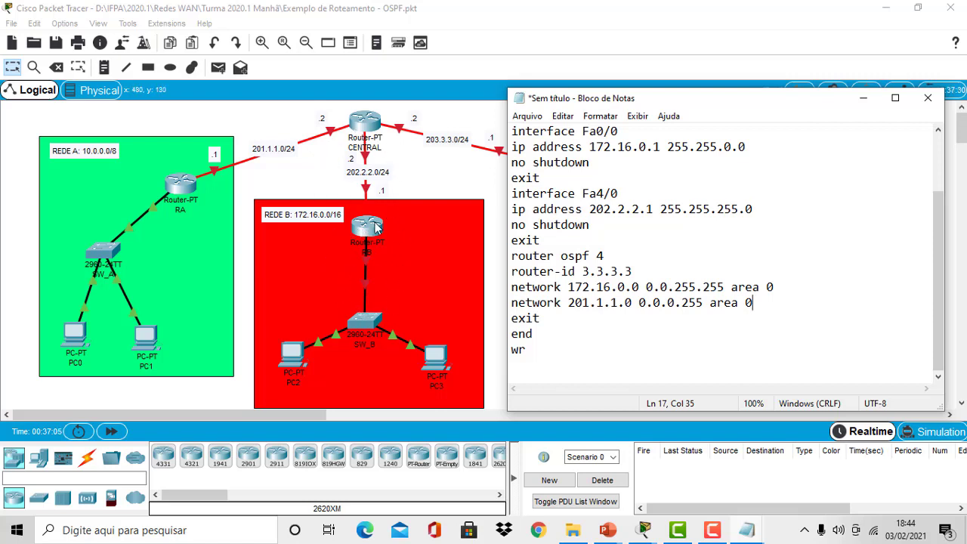
# Step: Change the network address in the second OSPF network line to 202.2.2.0
pyautogui.click(590, 303)
pyautogui.press('BackSpace')
pyautogui.write('2')
pyautogui.press('Right')
pyautogui.press('Right')
pyautogui.press('BackSpace')
pyautogui.write('2')
pyautogui.press('Right')
pyautogui.press('Right')
pyautogui.press('BackSpace')
pyautogui.write('2')
# Step: Replace the wildcard mask in the 202.2.2.0 network line with the subnet mask 255.255.255.0
pyautogui.moveTo(639, 301); pyautogui.dragTo(705, 302)
pyautogui.write('255.25')
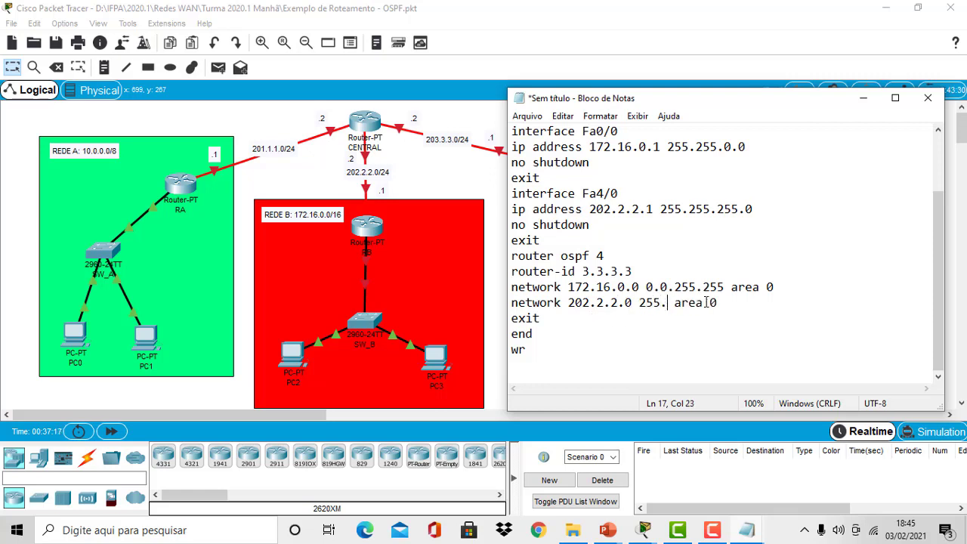
pyautogui.write('5.255.0')
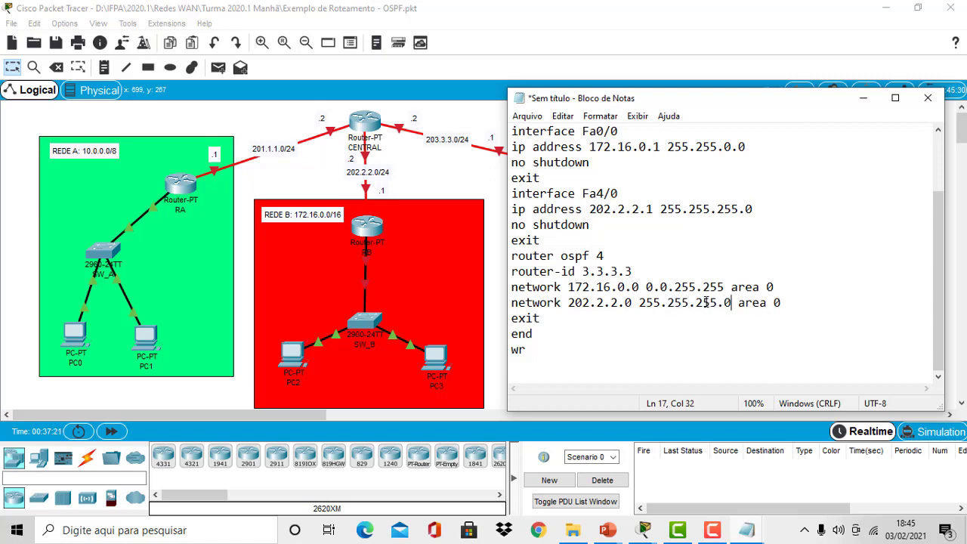
# Step: Replace the subnet mask in the 202.2.2.0 network line with the wildcard mask 0.0.0.255 and review its "area 0"
pyautogui.hotkey('shift', 'Left')
pyautogui.hotkey('shift', 'Left')
pyautogui.hotkey('shift', 'Left')
pyautogui.hotkey('shift', 'Left')
pyautogui.hotkey('shift', 'Left')
pyautogui.hotkey('shift', 'Left')
pyautogui.hotkey('shift', 'Left')
pyautogui.hotkey('shift', 'Left')
pyautogui.hotkey('shift', 'Left')
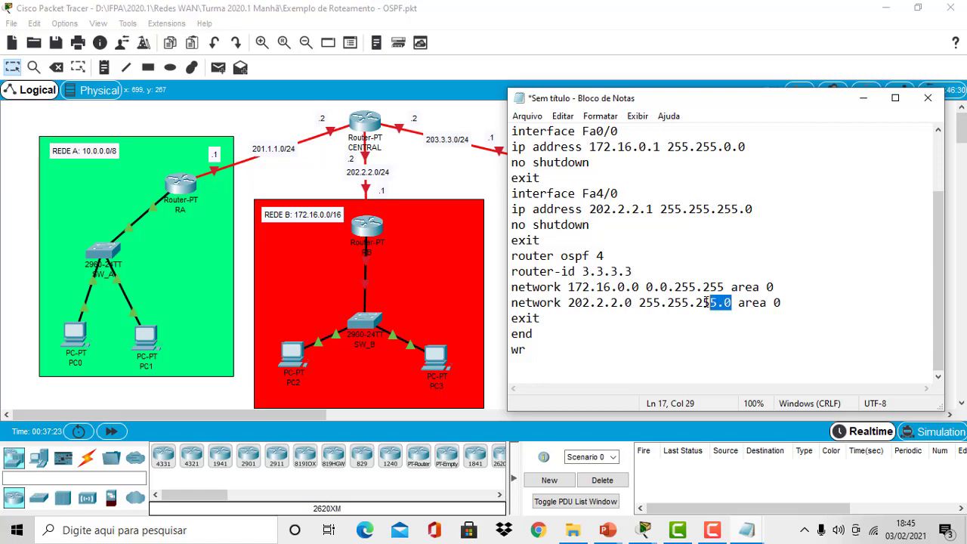
pyautogui.hotkey('shift', 'Left')
pyautogui.hotkey('shift', 'Left')
pyautogui.hotkey('shift', 'Left')
pyautogui.hotkey('shift', 'Left')
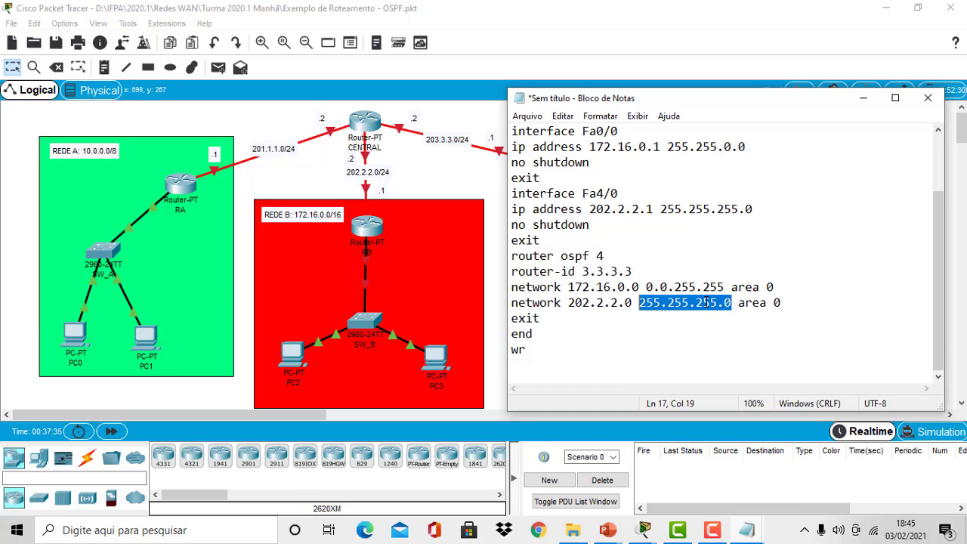
pyautogui.write('0')
pyautogui.write('.')
pyautogui.write('0.0')
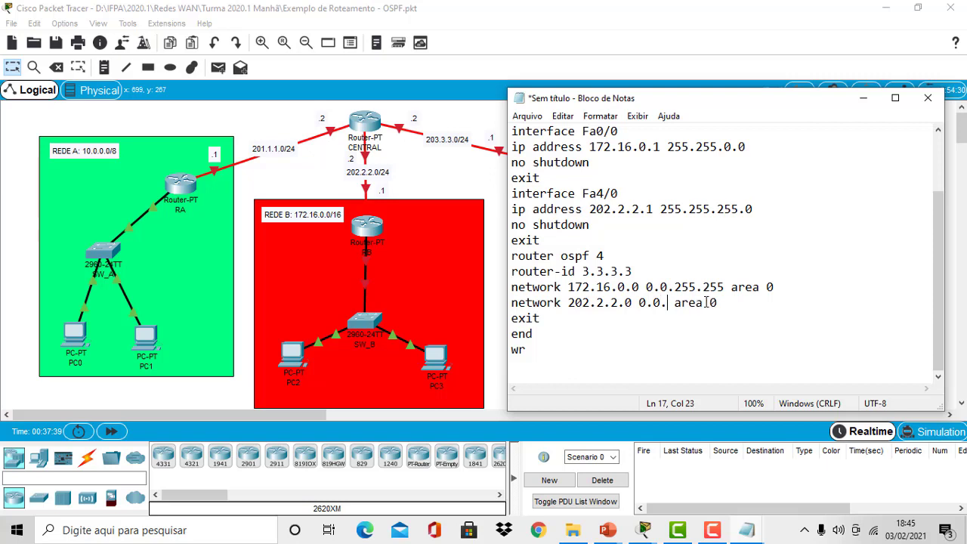
pyautogui.write('.255')
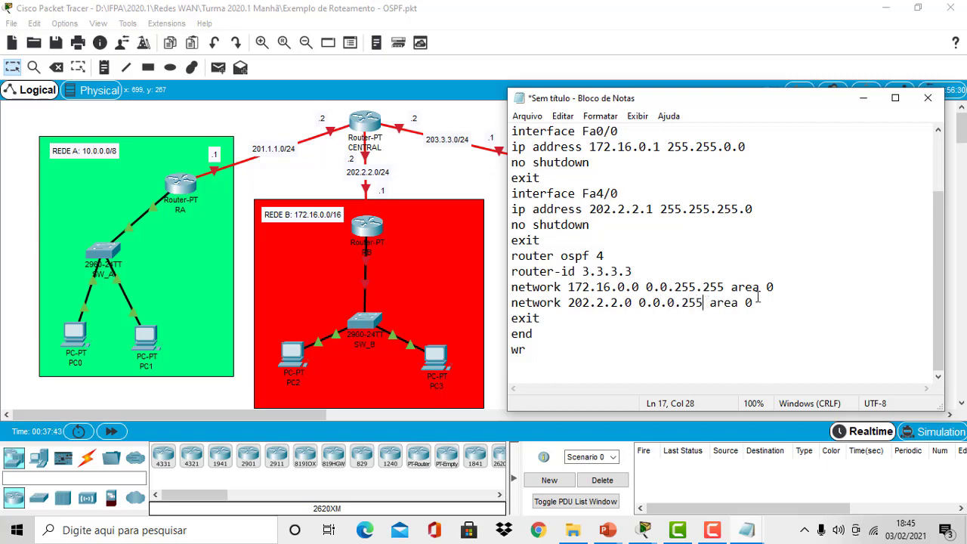
pyautogui.moveTo(711, 302); pyautogui.dragTo(761, 302)
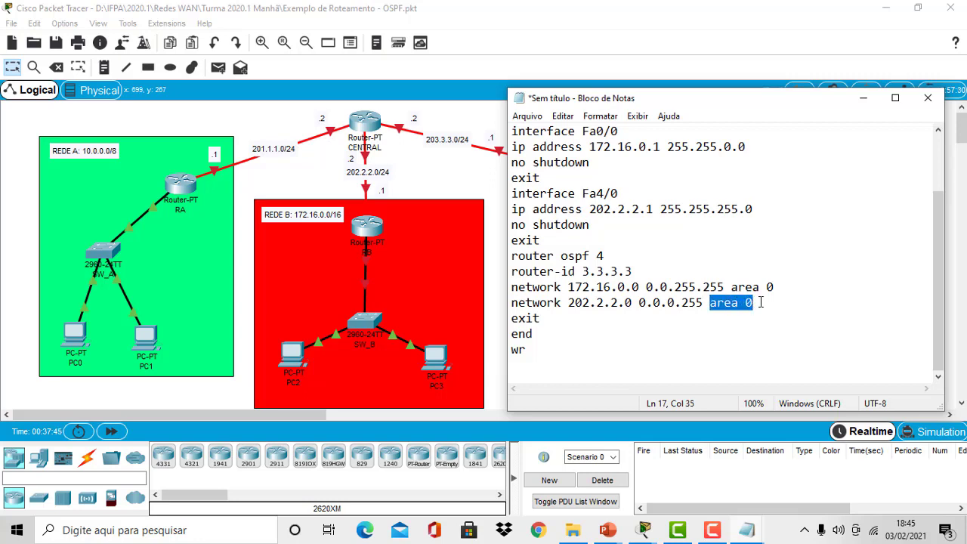
pyautogui.click(761, 302)
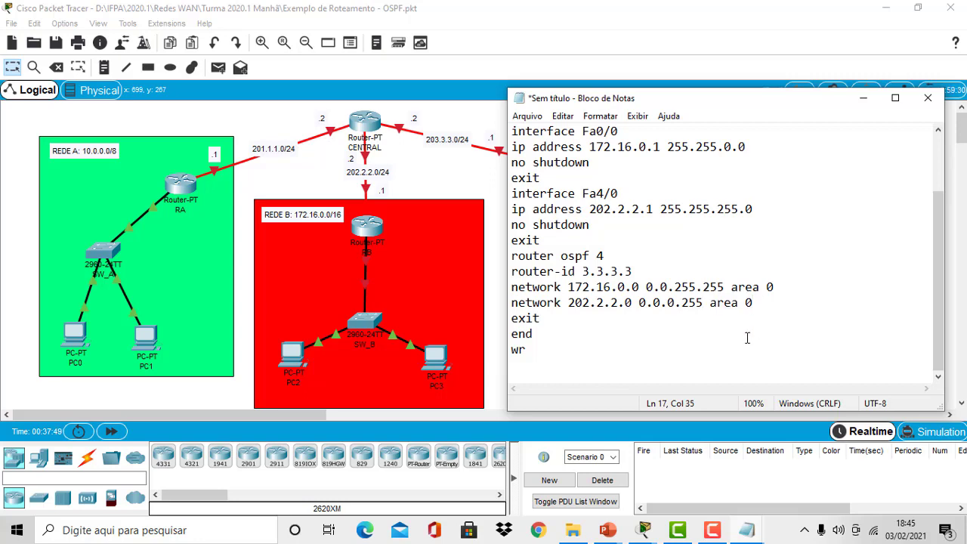
# Step: Save the script in the Redes WAN folder as "Roteador B - OSPF"
pyautogui.hotkey('ctrl', 's')
pyautogui.click(675, 289)
pyautogui.moveTo(620, 390); pyautogui.dragTo(661, 389)
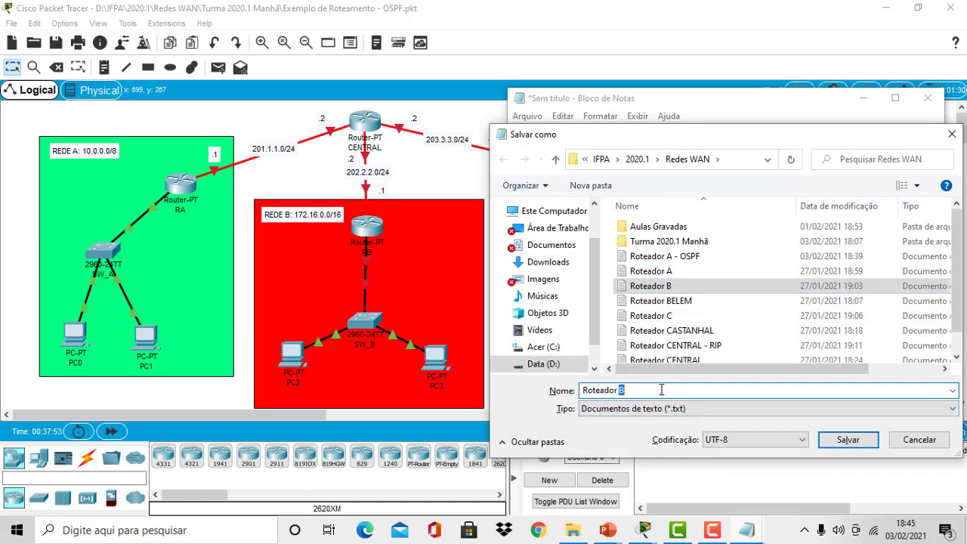
pyautogui.write('B ')
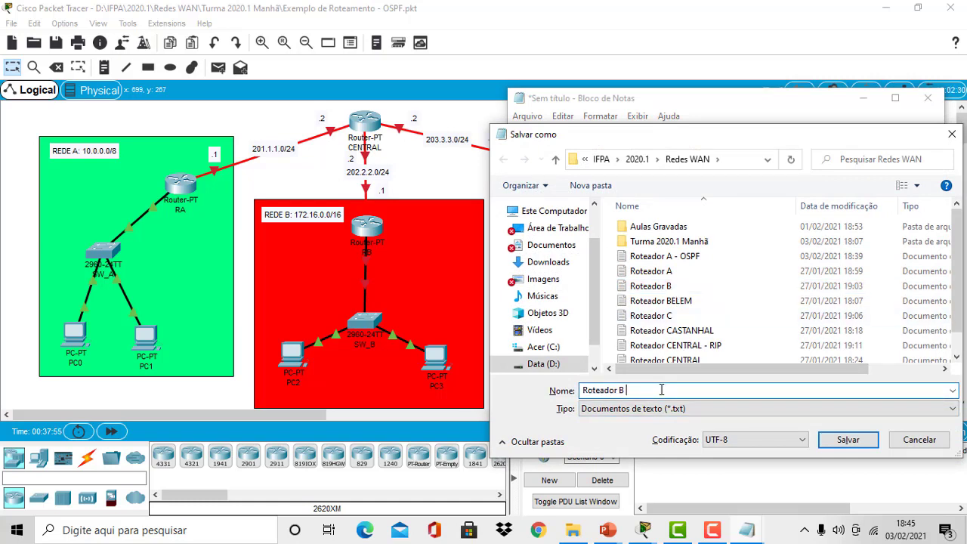
pyautogui.write('- OSPF')
pyautogui.click(848, 439)
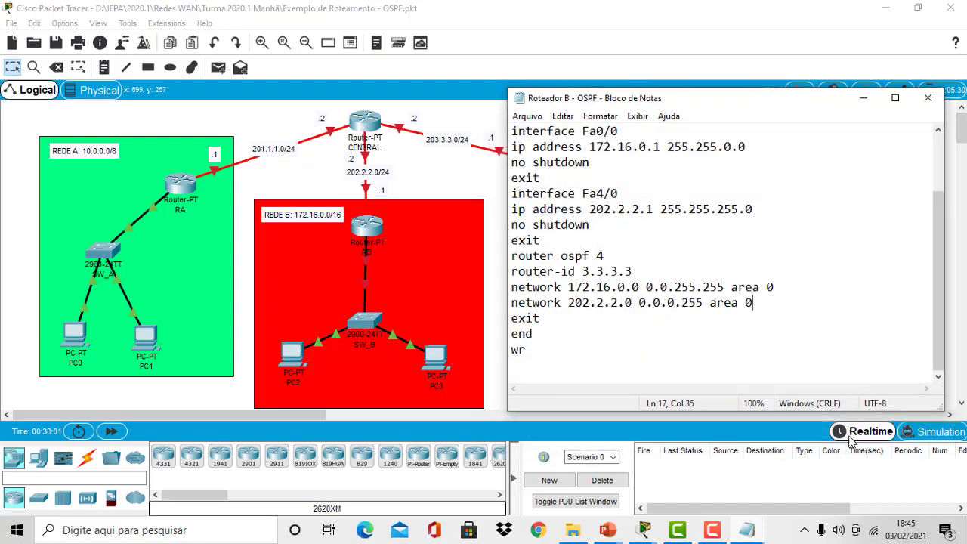
# Step: Copy all the Roteador B commands from "enable" through "wr", leaving out the heading
pyautogui.moveTo(547, 349); pyautogui.dragTo(497, 139)
pyautogui.hotkey('ctrl', 'c')
pyautogui.moveTo(500, 93); pyautogui.dragTo(509, 161)
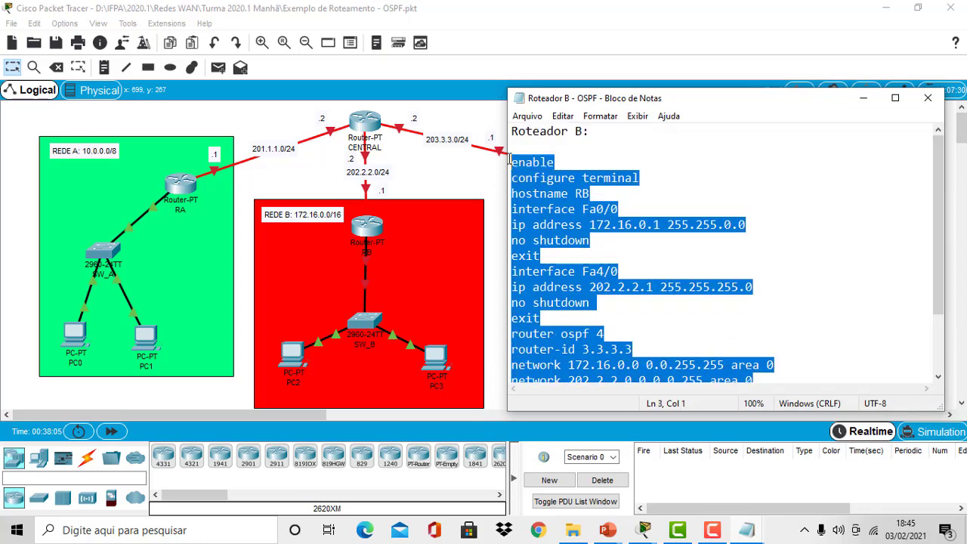
# Step: Open router RB's command line in Packet Tracer, reach its prompt and paste the copied script to run it
pyautogui.click(376, 234)
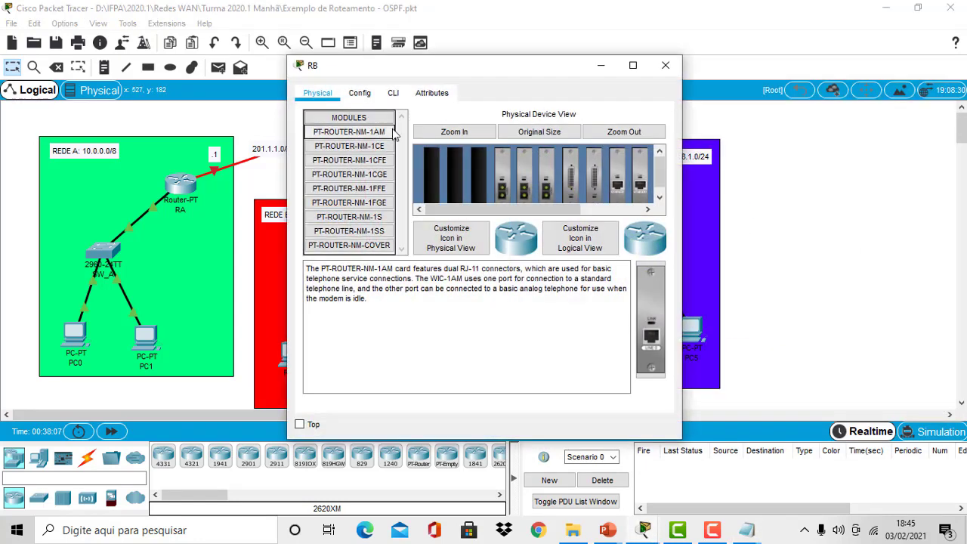
pyautogui.click(393, 92)
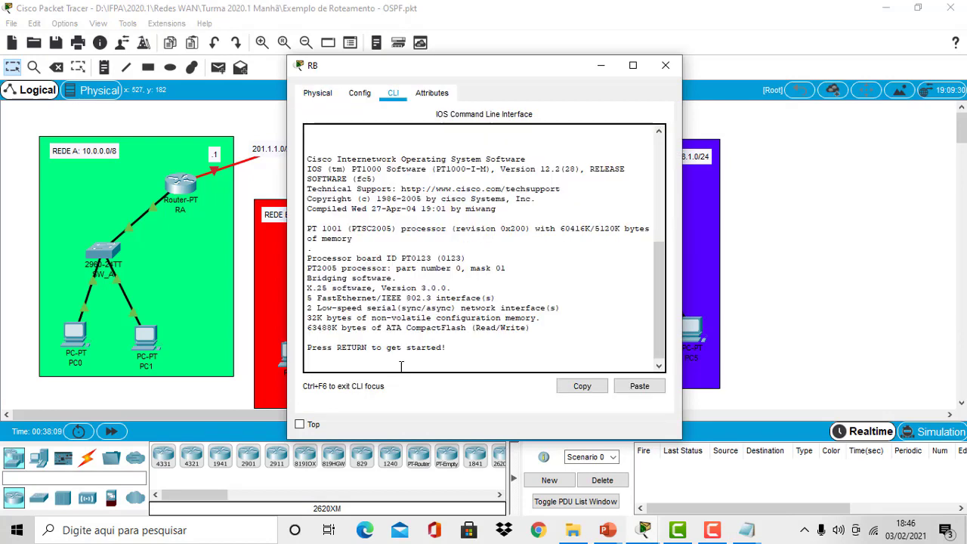
pyautogui.press('Return')
pyautogui.press('Return')
pyautogui.rightClick(400, 366)
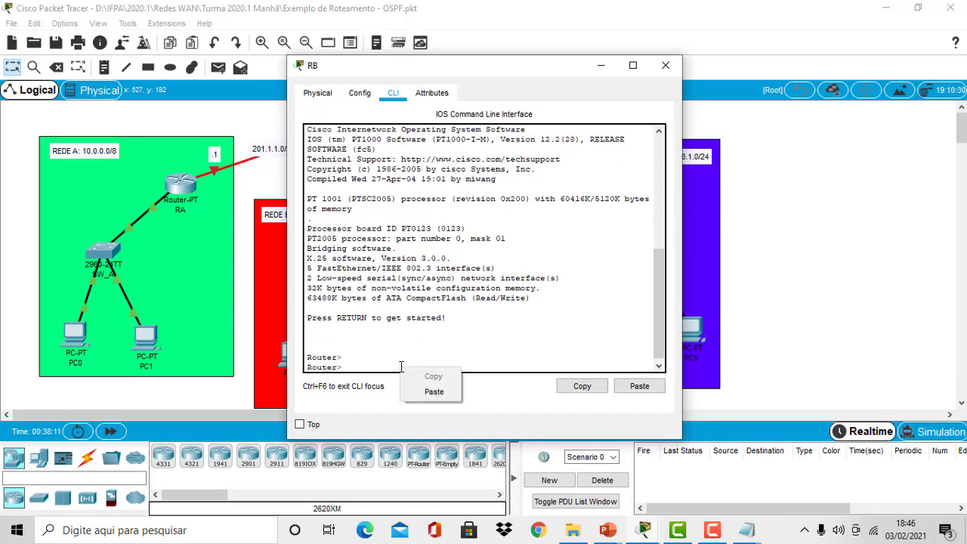
pyautogui.click(433, 392)
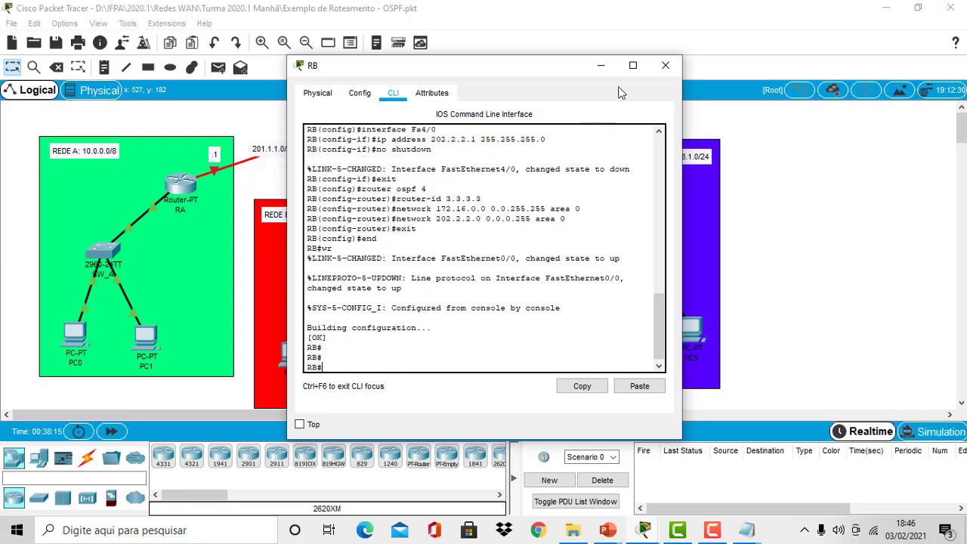
# Step: Minimize the RB window and bring the "Roteador B - OSPF" script in Notepad back to the front
pyautogui.click(601, 66)
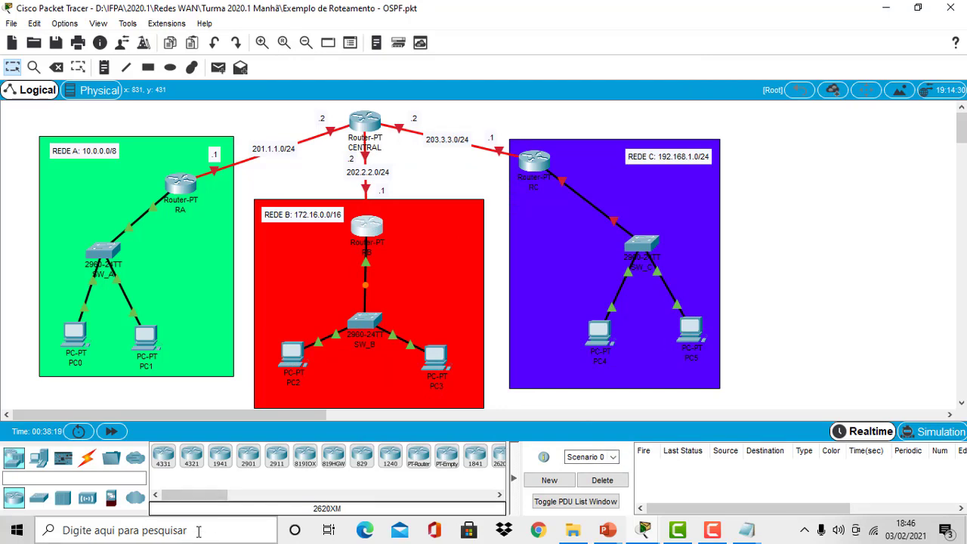
pyautogui.moveTo(746, 533)
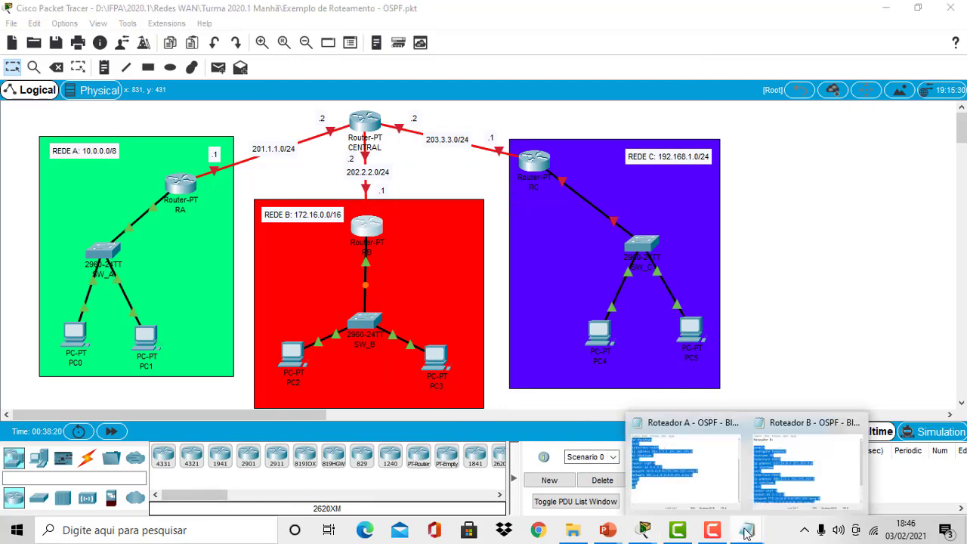
pyautogui.click(807, 462)
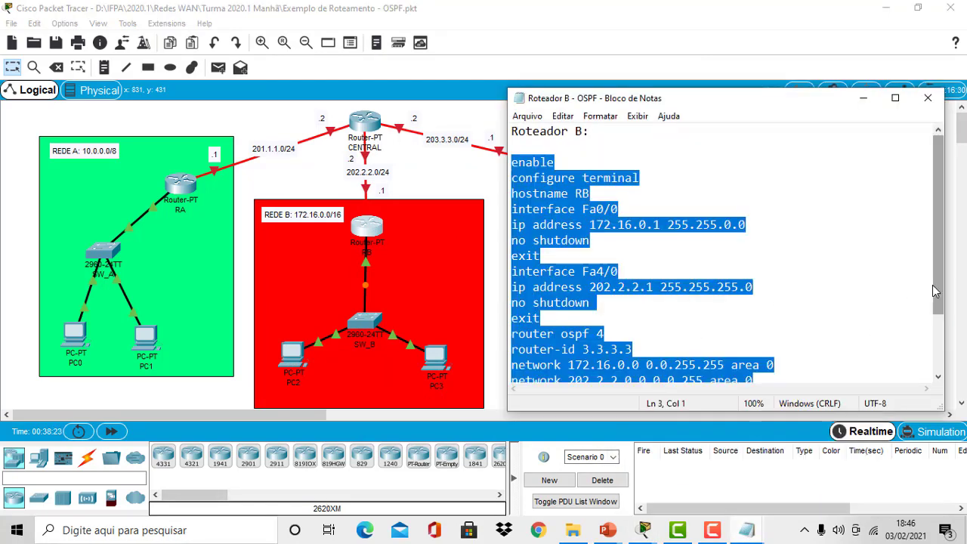
# Step: Copy the whole Roteador B script, heading included, into a new Notepad document
pyautogui.click(559, 162)
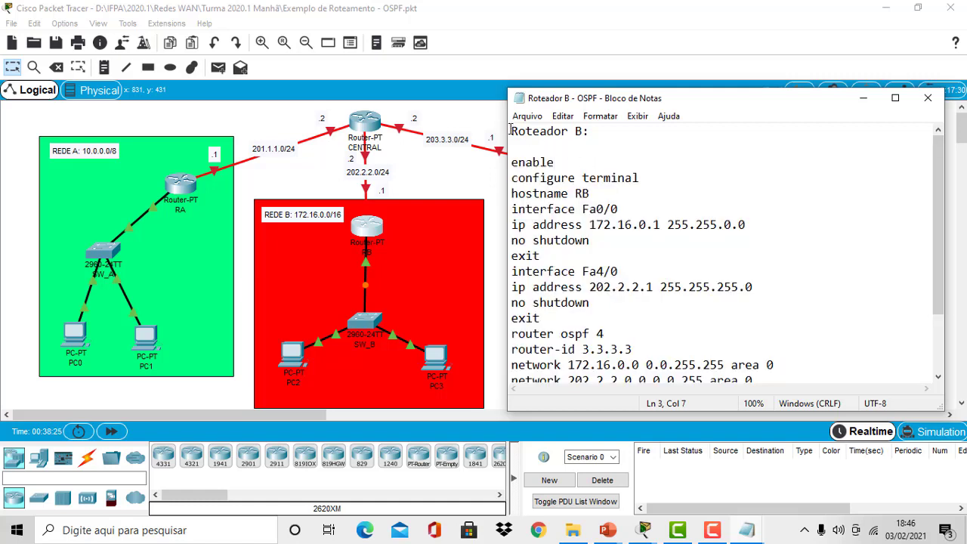
pyautogui.moveTo(511, 130); pyautogui.dragTo(760, 392)
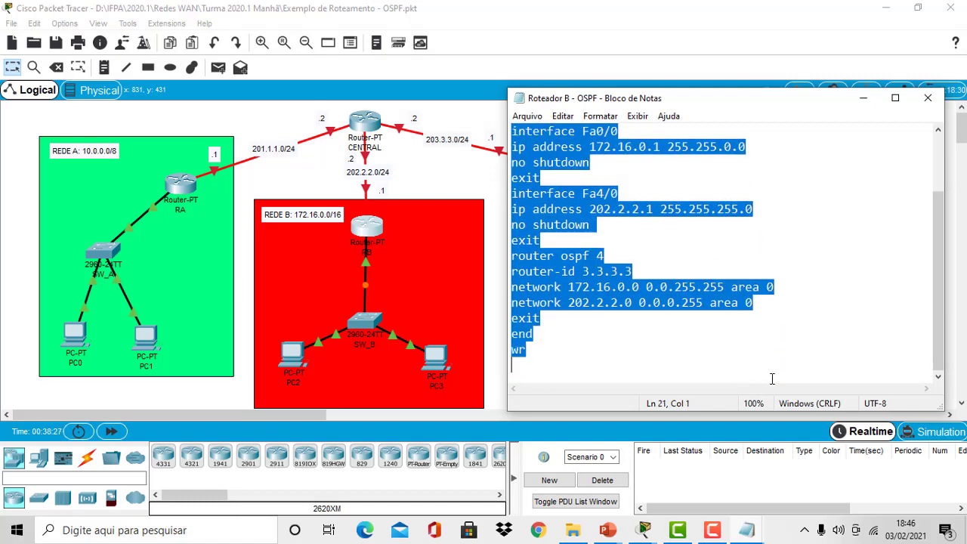
pyautogui.click(192, 530)
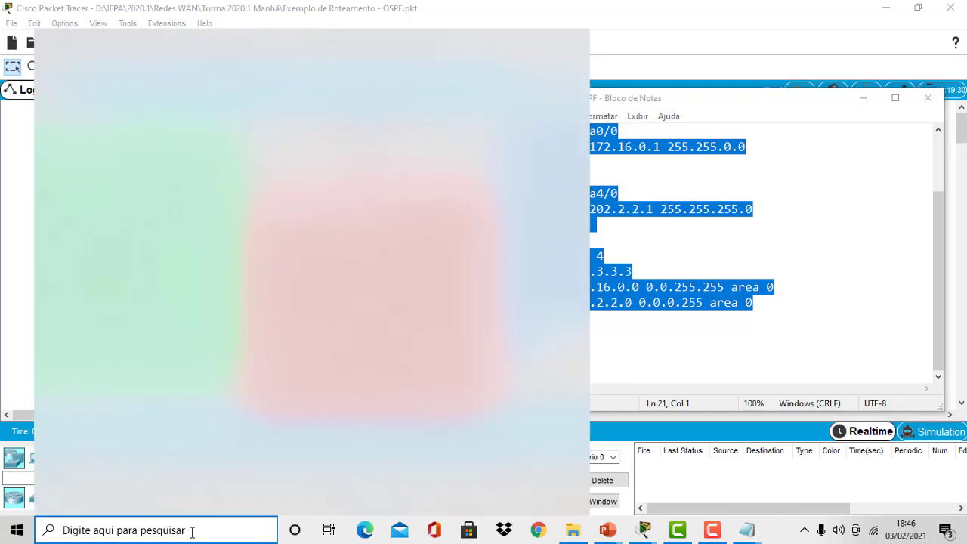
pyautogui.write('notepa')
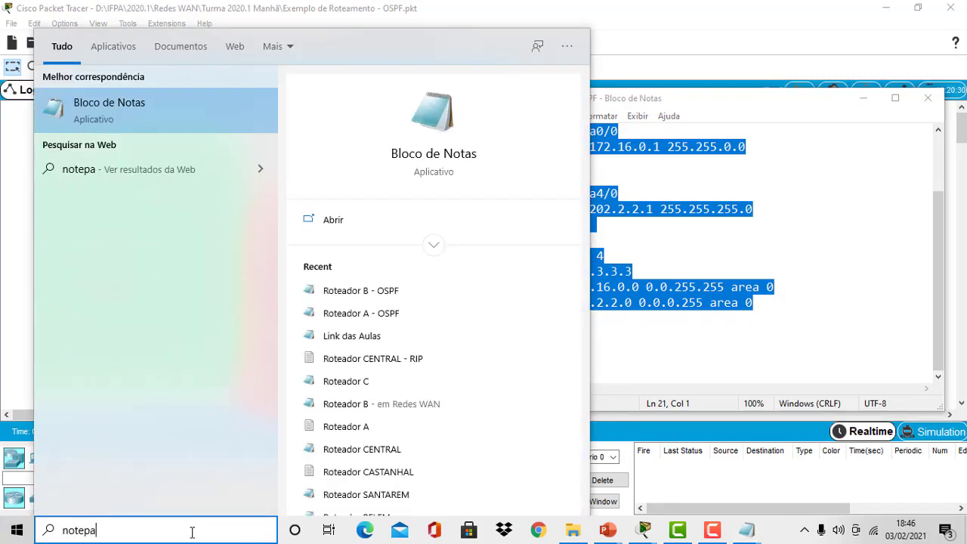
pyautogui.press('Return')
pyautogui.hotkey('ctrl', 'v')
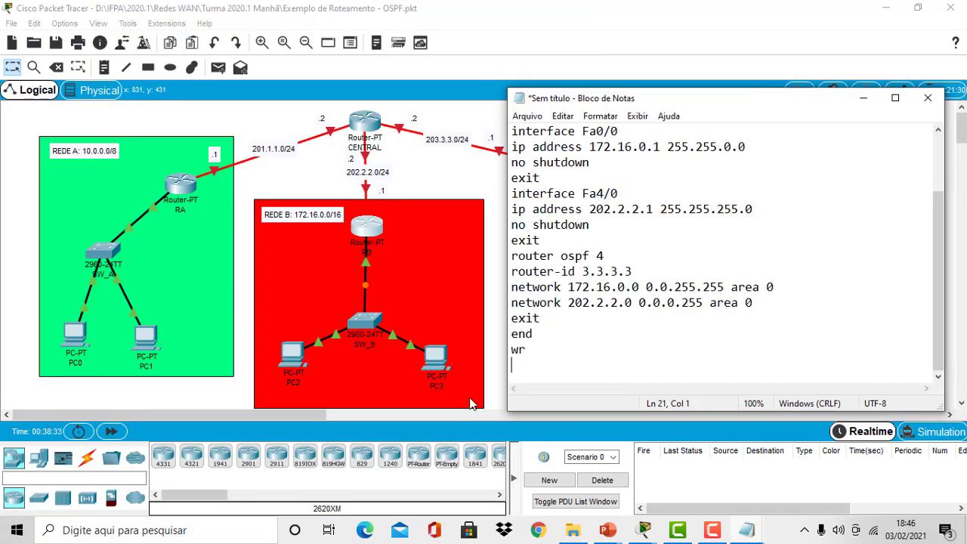
# Step: Change the new script's heading to "Roteador C:" and minimize the Roteador B script window
pyautogui.moveTo(943, 285); pyautogui.dragTo(943, 227)
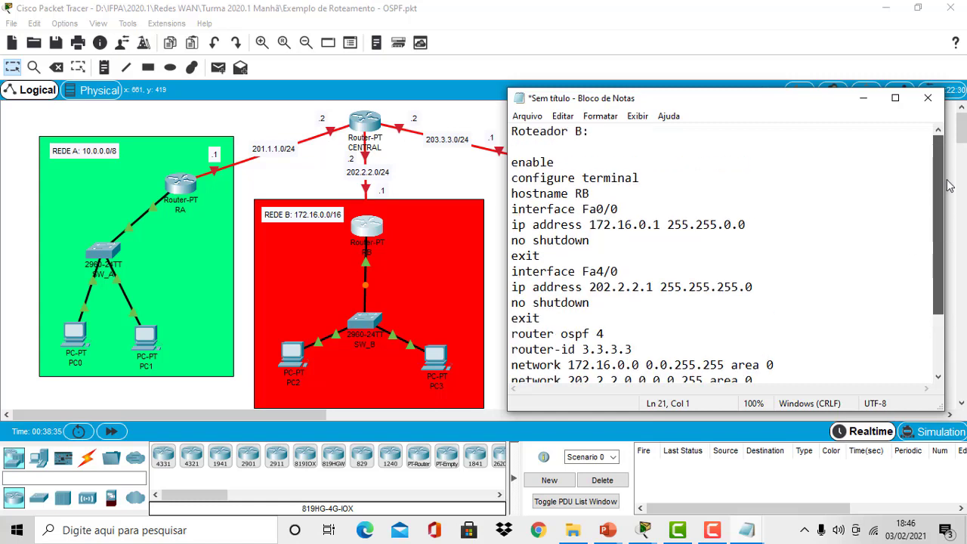
pyautogui.click(586, 132)
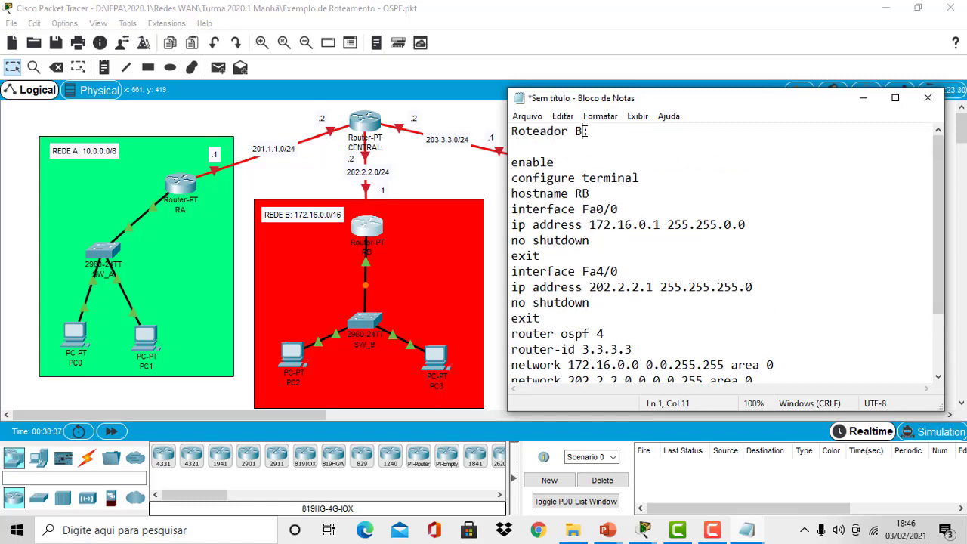
pyautogui.press('BackSpace')
pyautogui.write('C')
pyautogui.moveTo(651, 101); pyautogui.dragTo(180, 93)
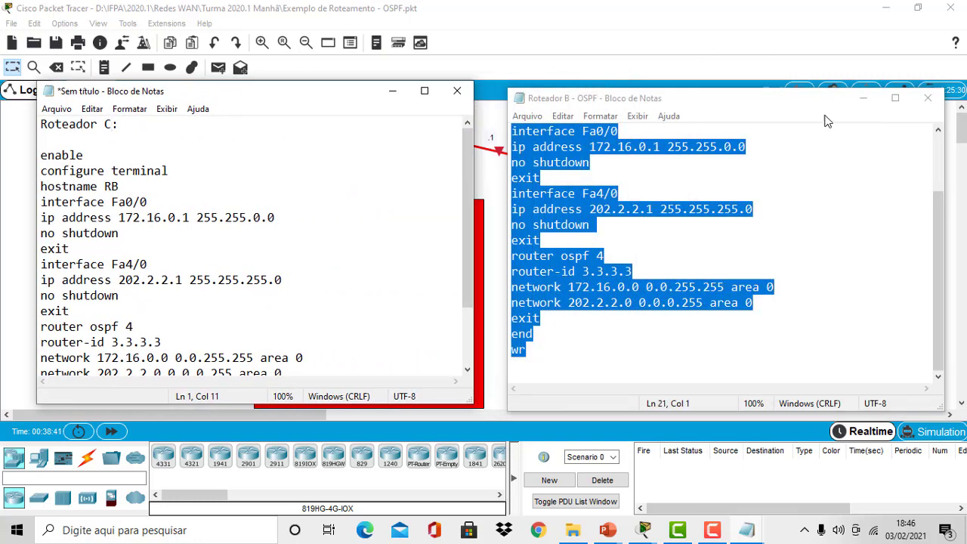
pyautogui.click(863, 99)
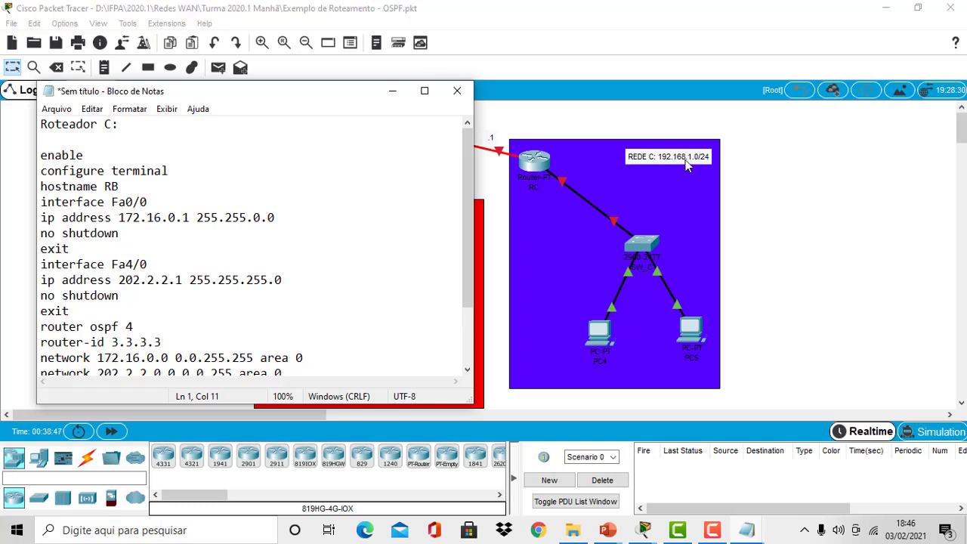
# Step: Set the hostname in the Roteador C script to RC
pyautogui.moveTo(294, 95); pyautogui.dragTo(297, 218)
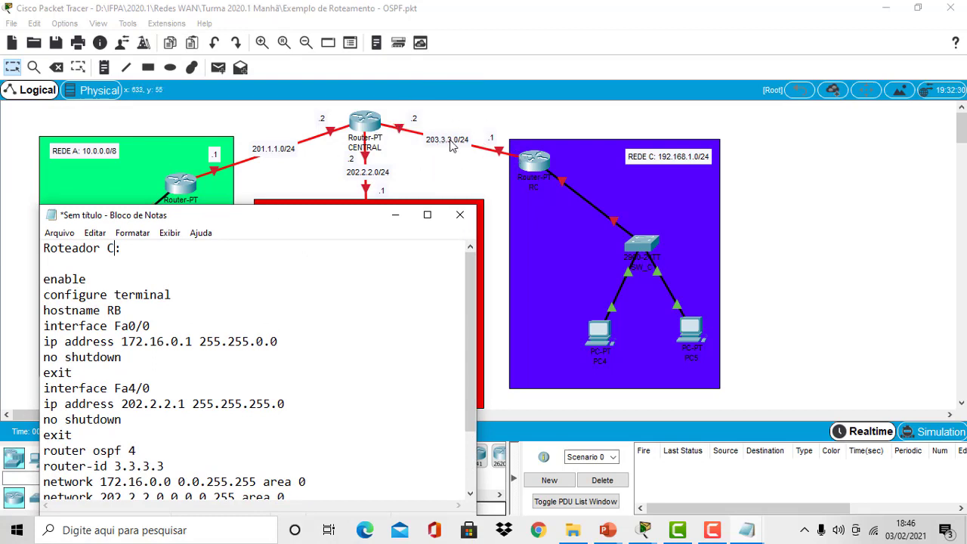
pyautogui.moveTo(319, 226); pyautogui.dragTo(302, 97)
pyautogui.click(117, 180)
pyautogui.press('BackSpace')
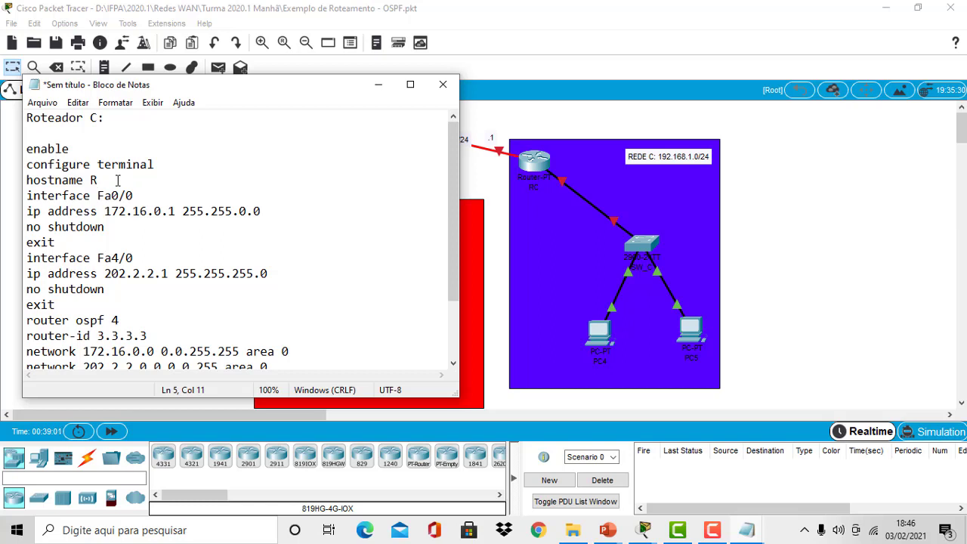
pyautogui.write('C')
# Step: Check in the topology which ports router RC uses toward SW_C and the central router, and return to the Roteador C script
pyautogui.click(380, 84)
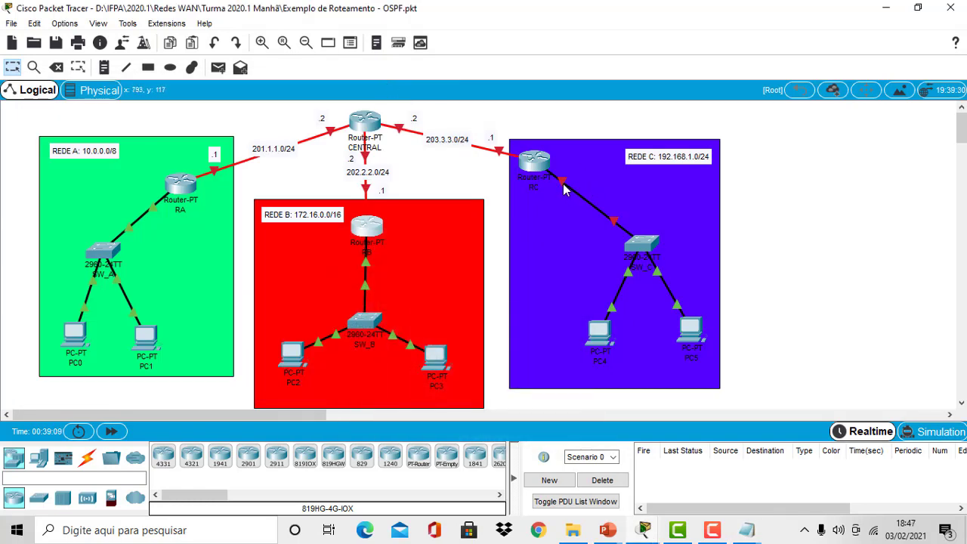
pyautogui.moveTo(562, 182)
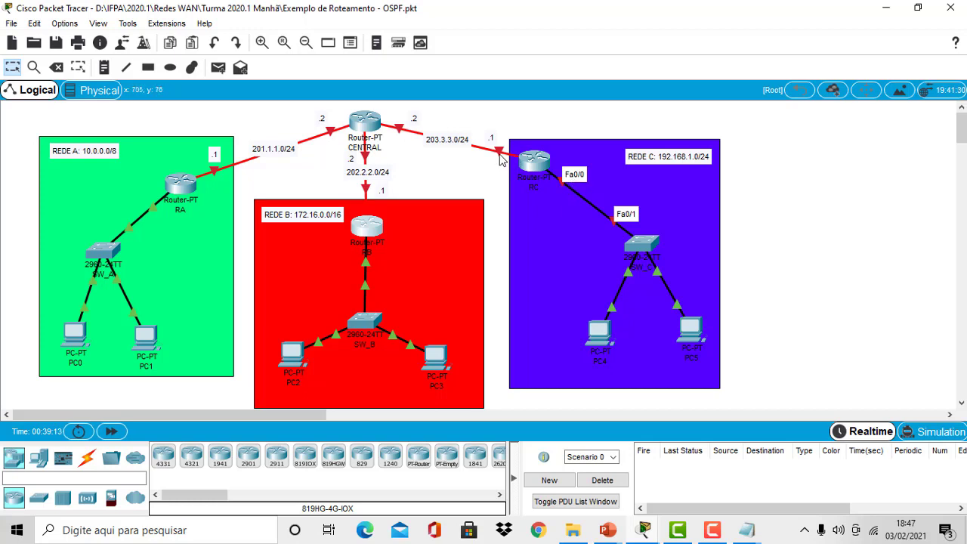
pyautogui.moveTo(499, 156)
pyautogui.moveTo(745, 532)
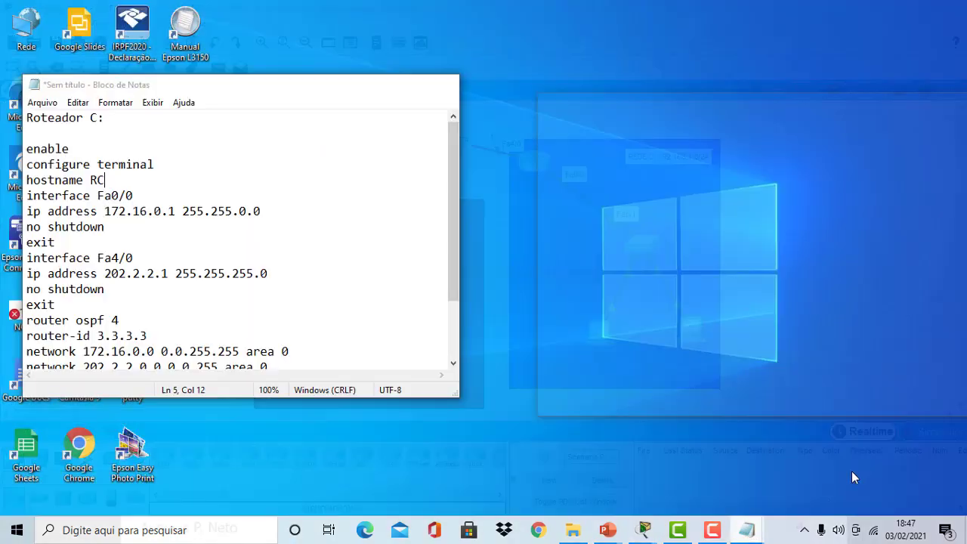
pyautogui.click(851, 470)
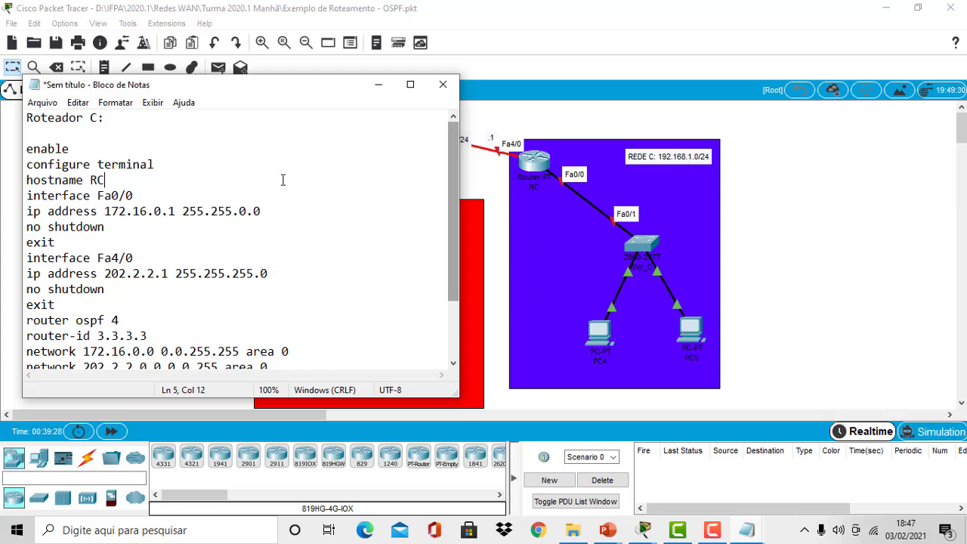
# Step: Set the Fa0/0 IP address line in the Roteador C script to 192.168.1.1 255.255.255.0
pyautogui.moveTo(104, 211); pyautogui.dragTo(127, 211)
pyautogui.write('19')
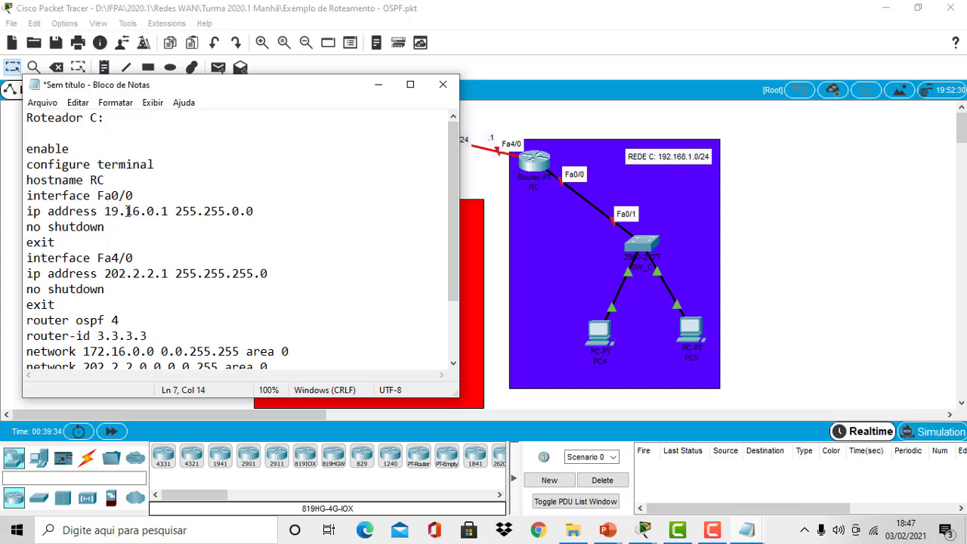
pyautogui.write('2')
pyautogui.press('Right')
pyautogui.press('Right')
pyautogui.press('Right')
pyautogui.write('8')
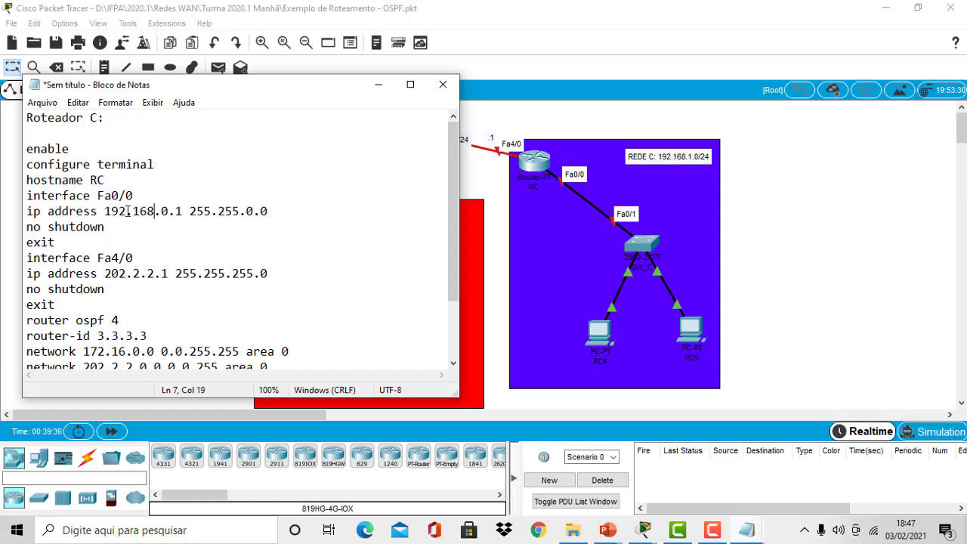
pyautogui.press('Right')
pyautogui.press('BackSpace')
pyautogui.write('1')
pyautogui.click(255, 211)
pyautogui.press('BackSpace')
pyautogui.write('255')
# Step: Set the IP address of interface Fa4/0 in the Roteador C script to 203.3.3.1, keeping its subnet mask
pyautogui.moveTo(107, 228); pyautogui.dragTo(20, 242)
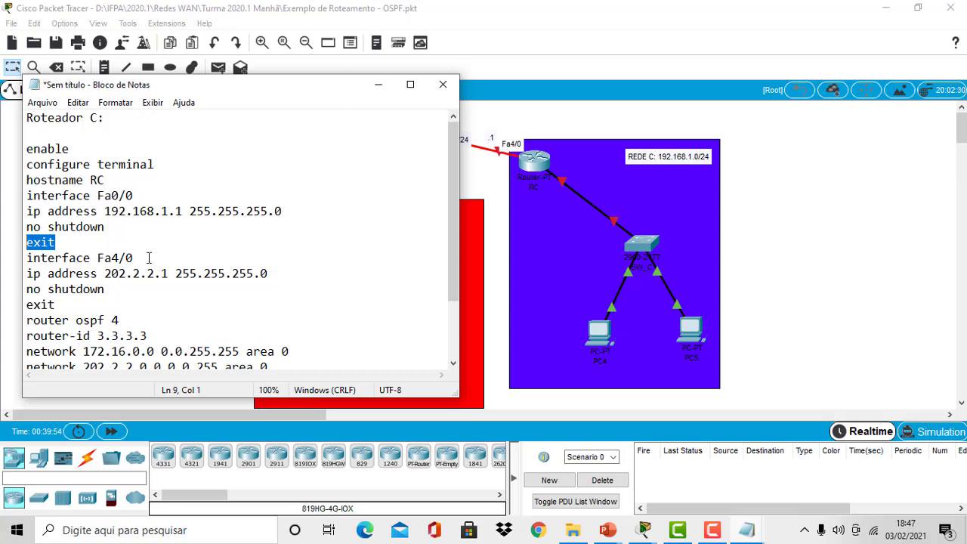
pyautogui.moveTo(148, 258); pyautogui.dragTo(22, 257)
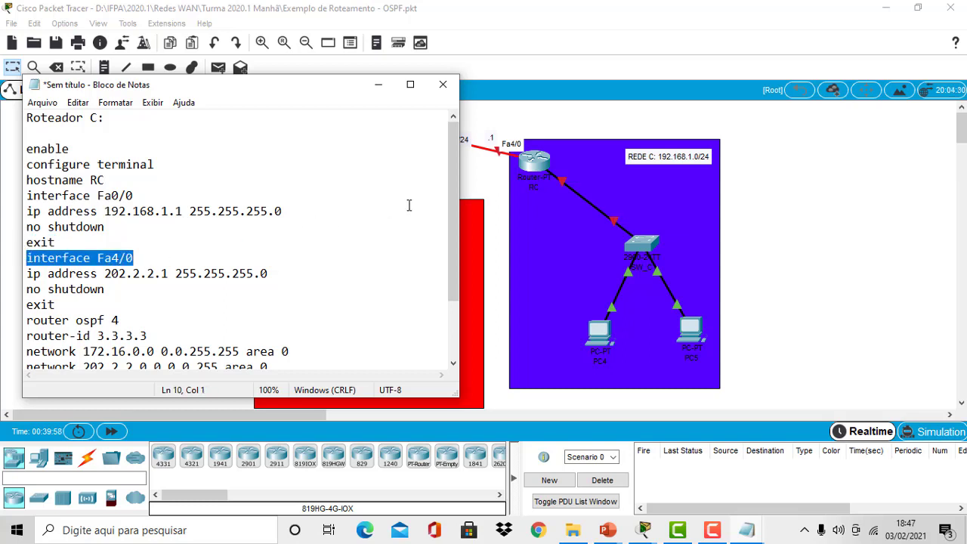
pyautogui.moveTo(242, 88); pyautogui.dragTo(747, 89)
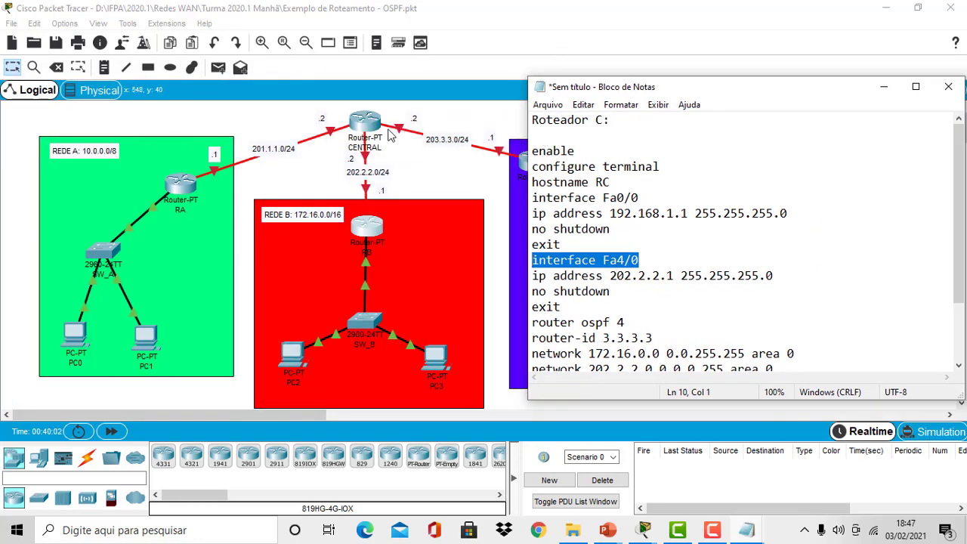
pyautogui.click(628, 276)
pyautogui.press('BackSpace')
pyautogui.write('3')
pyautogui.press('Right')
pyautogui.press('Right')
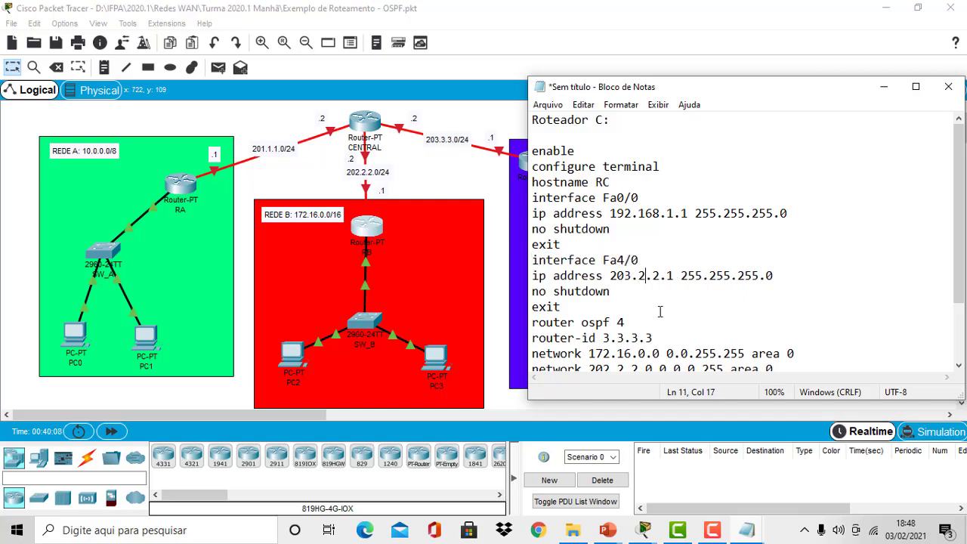
pyautogui.press('BackSpace')
pyautogui.write('3')
pyautogui.press('Right')
pyautogui.press('Right')
pyautogui.press('BackSpace')
pyautogui.write('3')
pyautogui.press('Right')
pyautogui.press('Right')
pyautogui.press('Right')
# Step: Keep OSPF process number 4 and set the router-id in the Roteador C script to 4.4.4.4
pyautogui.moveTo(958, 260); pyautogui.dragTo(958, 322)
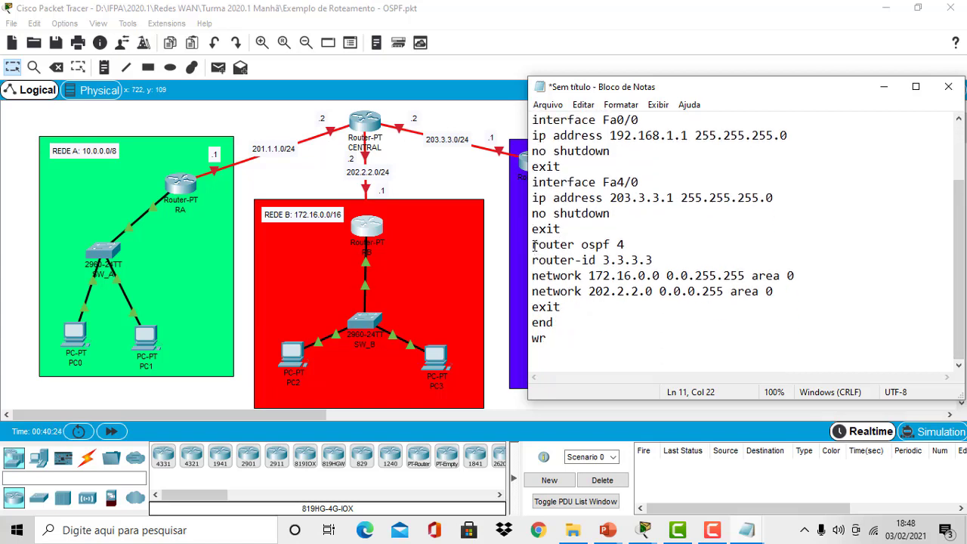
pyautogui.moveTo(533, 244); pyautogui.dragTo(638, 245)
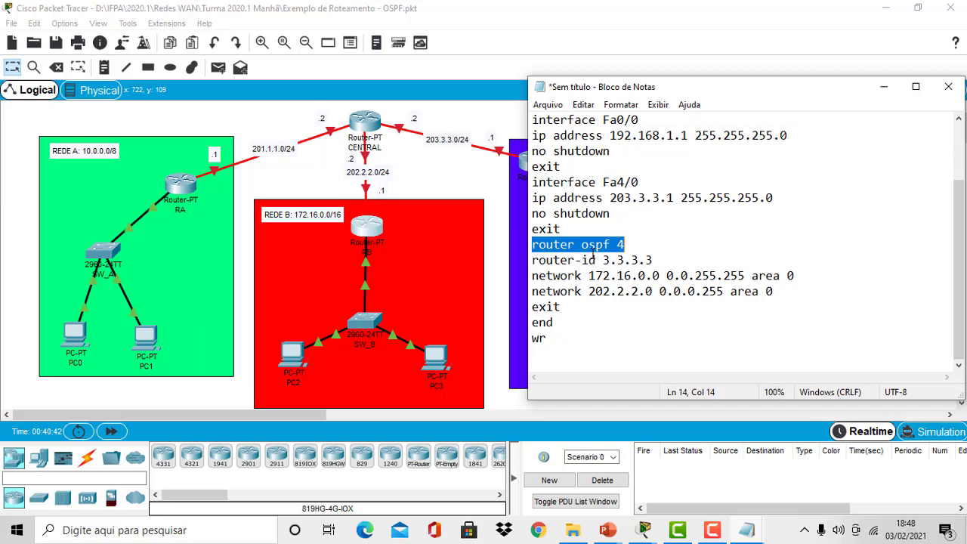
pyautogui.moveTo(633, 245); pyautogui.dragTo(615, 245)
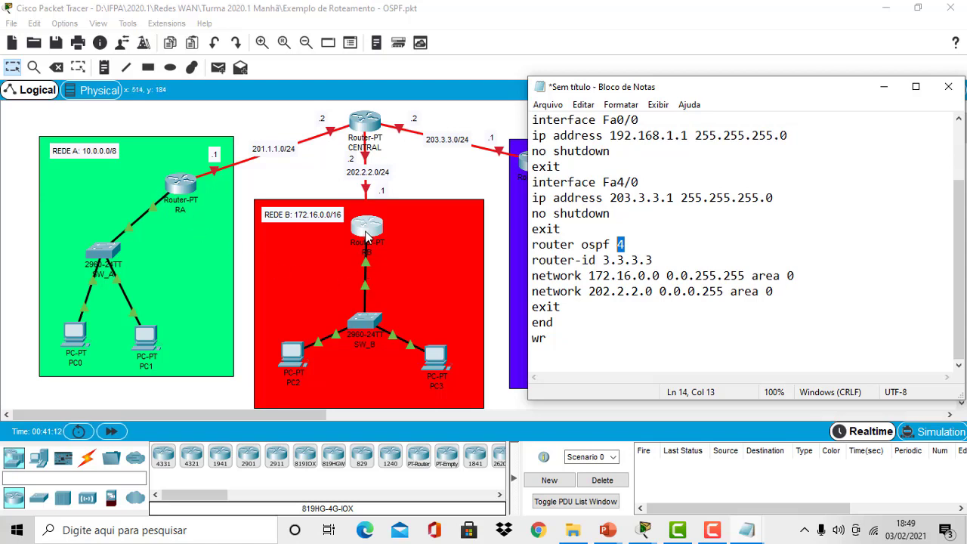
pyautogui.click(612, 260)
pyautogui.press('BackSpace')
pyautogui.write('4')
pyautogui.press('Right')
pyautogui.press('Right')
pyautogui.press('BackSpace')
pyautogui.write('4')
pyautogui.press('Right')
pyautogui.press('Right')
pyautogui.press('BackSpace')
pyautogui.write('4')
pyautogui.press('Right')
pyautogui.press('Right')
pyautogui.press('BackSpace')
pyautogui.write('4')
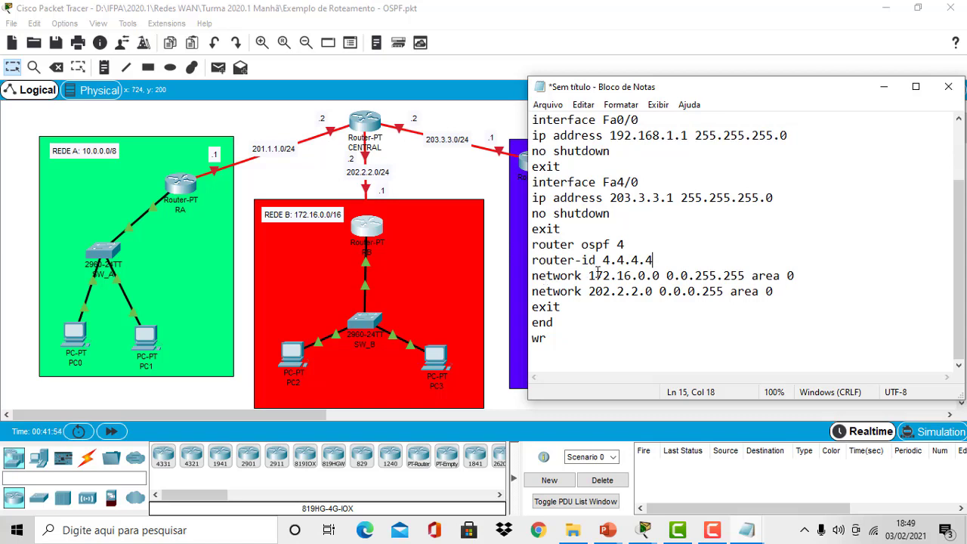
# Step: Change the network address in the first OSPF network line to 192.168.1.0
pyautogui.moveTo(583, 275); pyautogui.dragTo(521, 276)
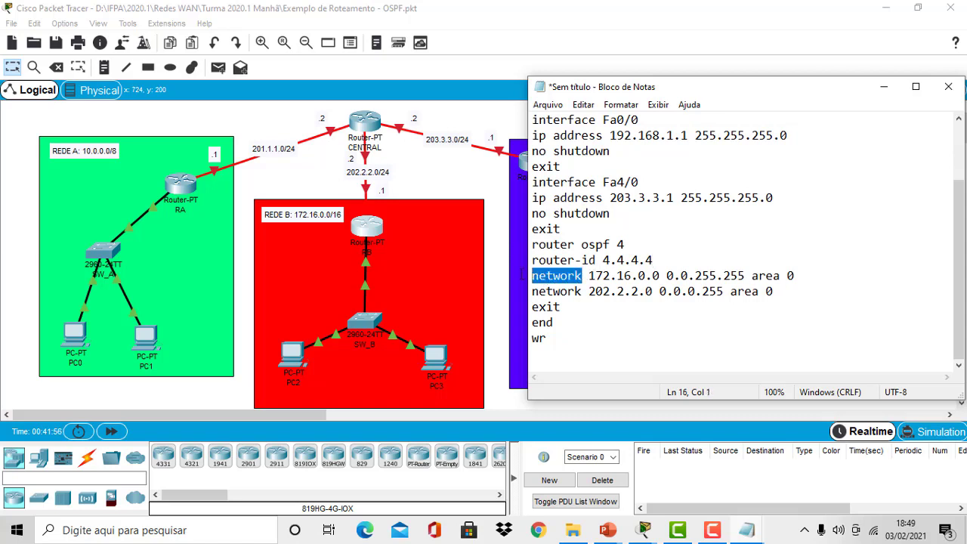
pyautogui.moveTo(710, 90); pyautogui.dragTo(229, 91)
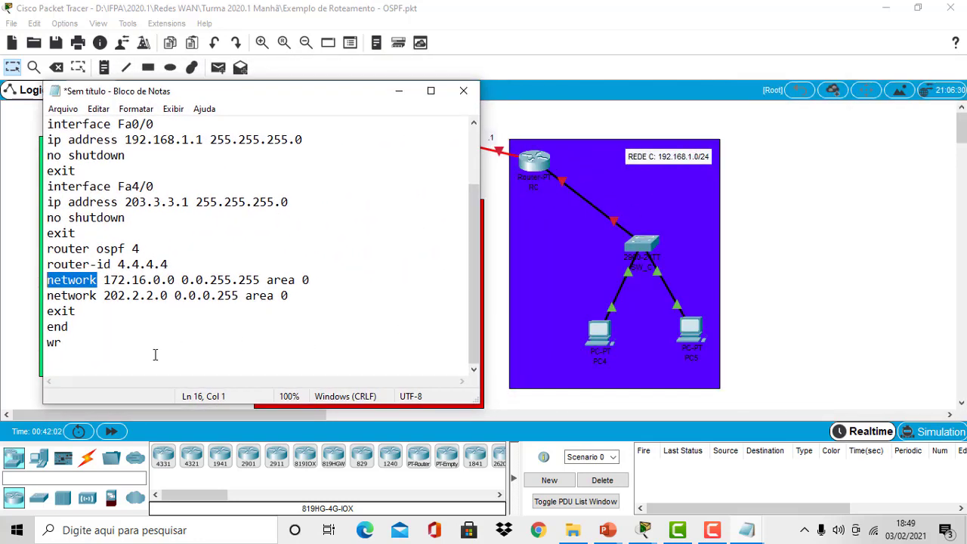
pyautogui.moveTo(111, 279); pyautogui.dragTo(126, 280)
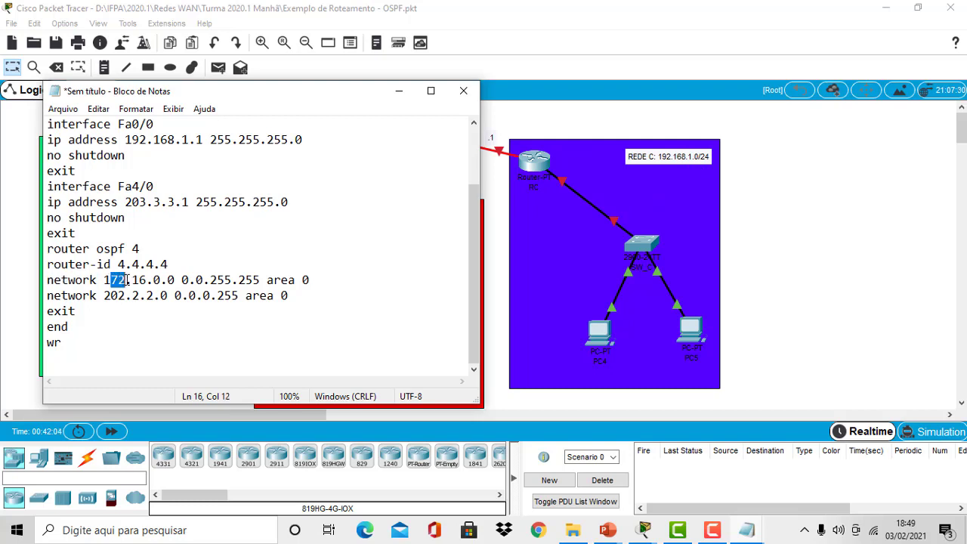
pyautogui.write('92')
pyautogui.press('Right')
pyautogui.press('Right')
pyautogui.write('8')
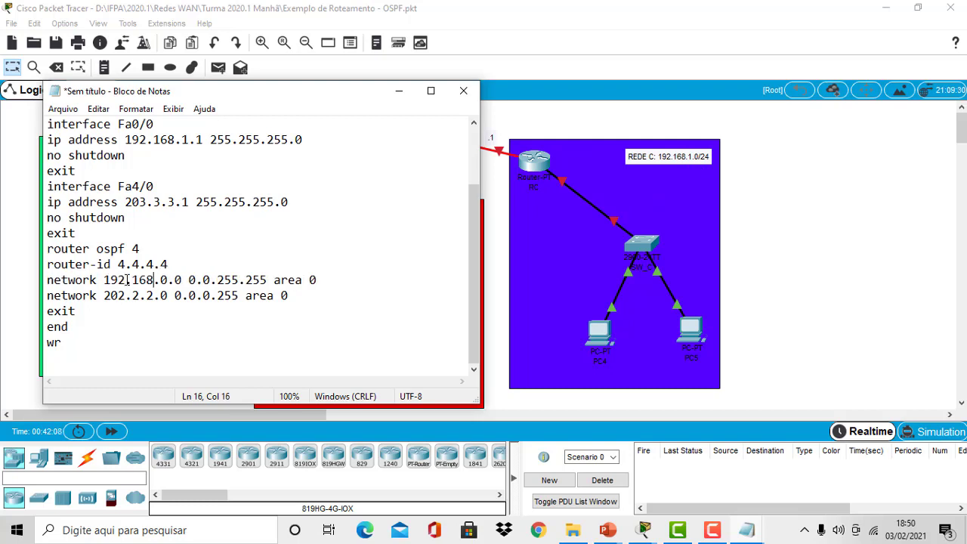
pyautogui.press('Right')
pyautogui.press('Right')
pyautogui.press('BackSpace')
pyautogui.write('1')
# Step: Replace the wildcard mask on the 192.168.1.0 network line with 0.0.0.255
pyautogui.press('Right')
pyautogui.press('Right')
pyautogui.press('Right')
pyautogui.press('Delete')
pyautogui.press('Delete')
pyautogui.press('Delete')
pyautogui.press('Delete')
pyautogui.press('Delete')
pyautogui.press('Delete')
pyautogui.press('Delete')
pyautogui.press('Delete')
pyautogui.press('Delete')
pyautogui.press('Delete')
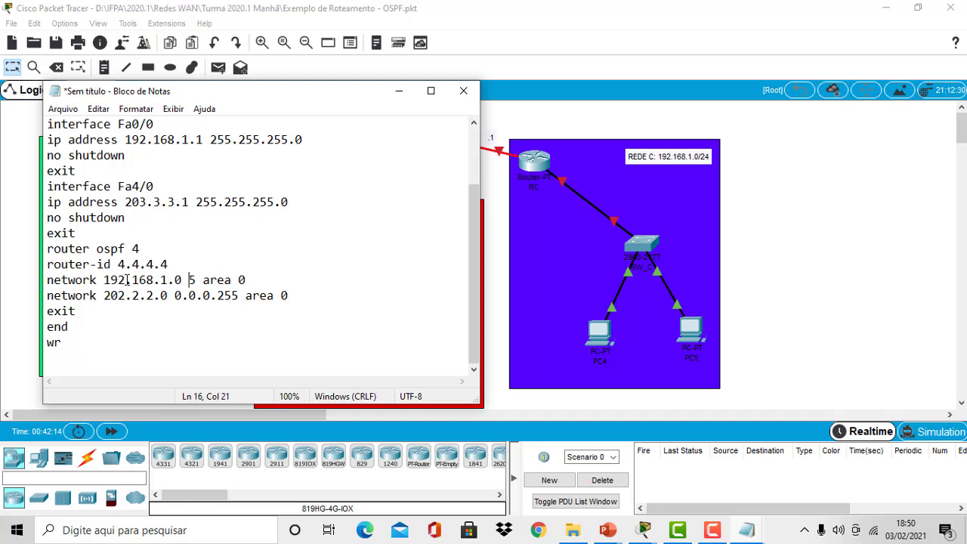
pyautogui.press('Delete')
pyautogui.write('0')
pyautogui.write('.0.0.')
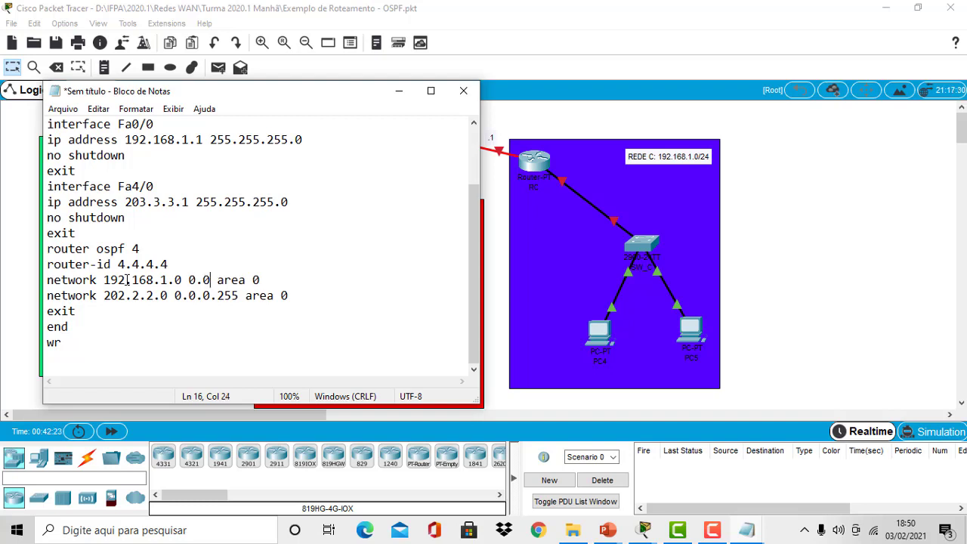
pyautogui.write('255')
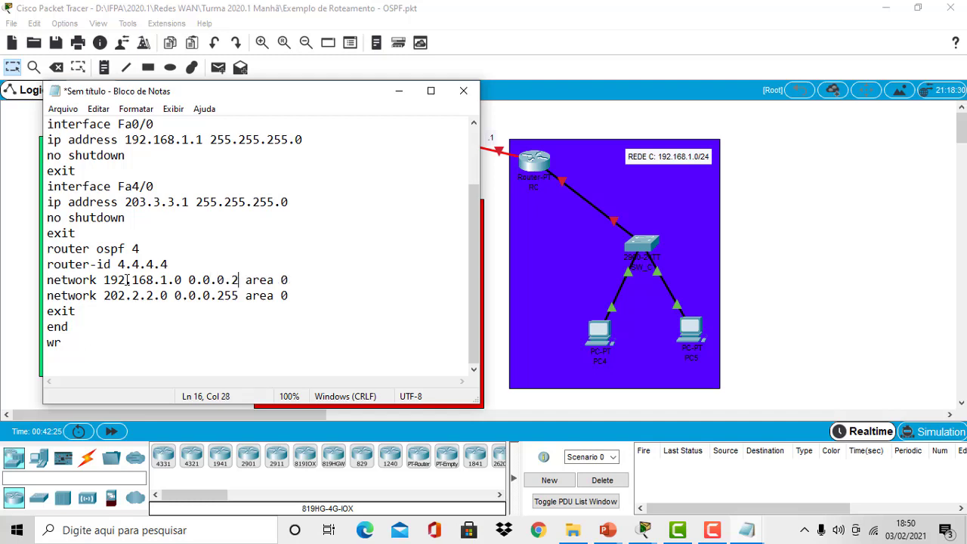
# Step: Insert the subnet mask 255.255.255.0 in front of the wildcard mask on the 192.168.1.0 network line
pyautogui.click(189, 280)
pyautogui.moveTo(189, 279); pyautogui.dragTo(251, 280)
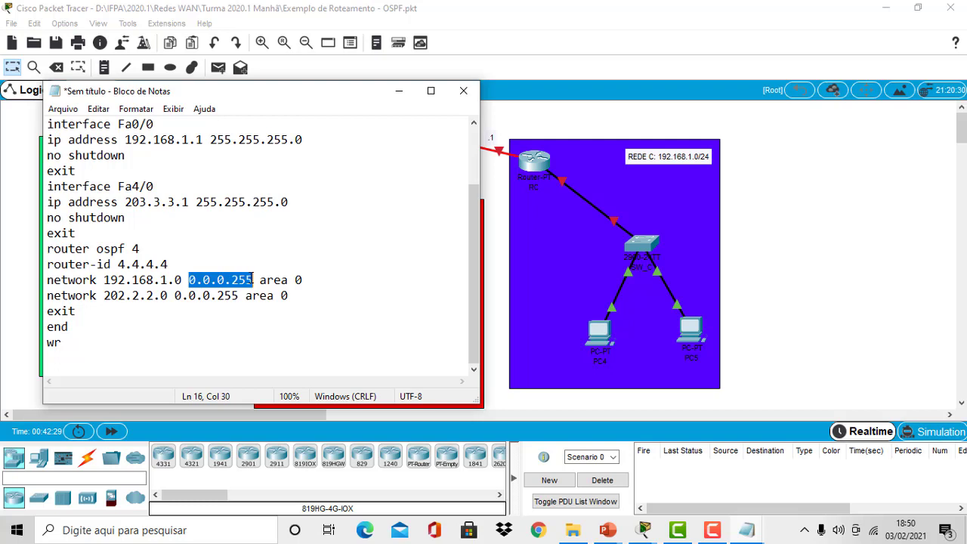
pyautogui.click(189, 279)
pyautogui.write('255.')
pyautogui.write('255')
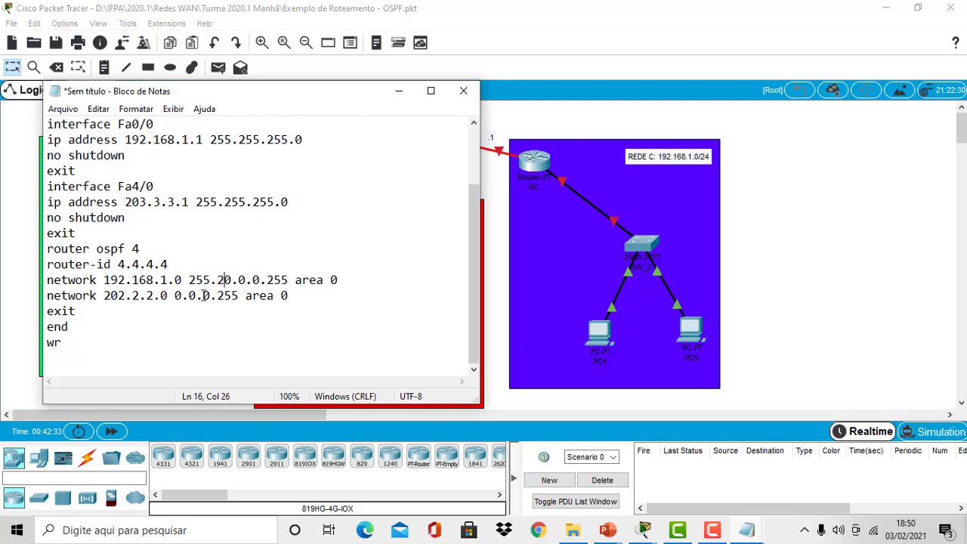
pyautogui.write('.255.0')
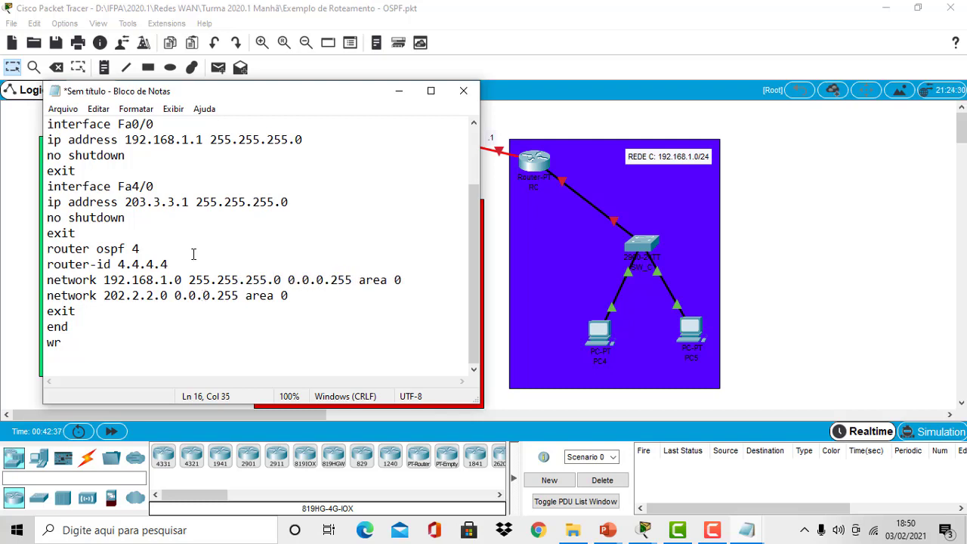
# Step: Compare the octets of the subnet mask and the wildcard mask on the 192.168.1.0 network line
pyautogui.hotkey('shift', 'Right')
pyautogui.hotkey('shift', 'Right')
pyautogui.hotkey('shift', 'Right')
pyautogui.hotkey('shift', 'Right')
pyautogui.hotkey('shift', 'Right')
pyautogui.hotkey('shift', 'Right')
pyautogui.hotkey('shift', 'Right')
pyautogui.hotkey('shift', 'Right')
pyautogui.hotkey('shift', 'Right')
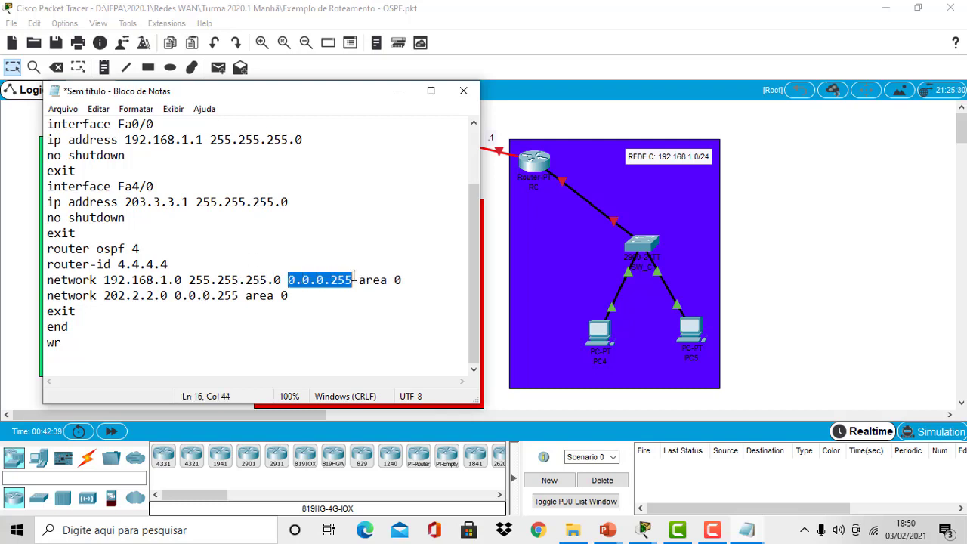
pyautogui.moveTo(191, 280); pyautogui.dragTo(282, 278)
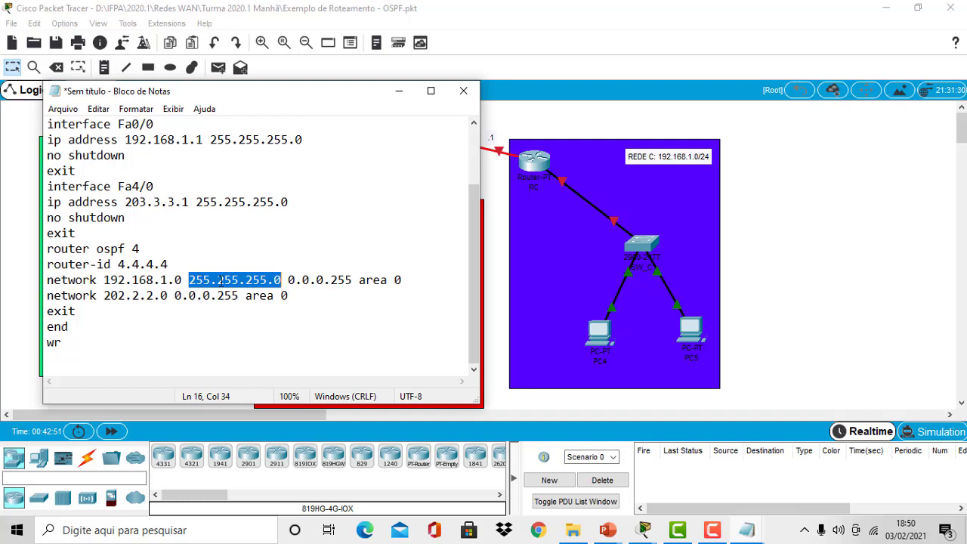
pyautogui.moveTo(282, 280); pyautogui.dragTo(295, 279)
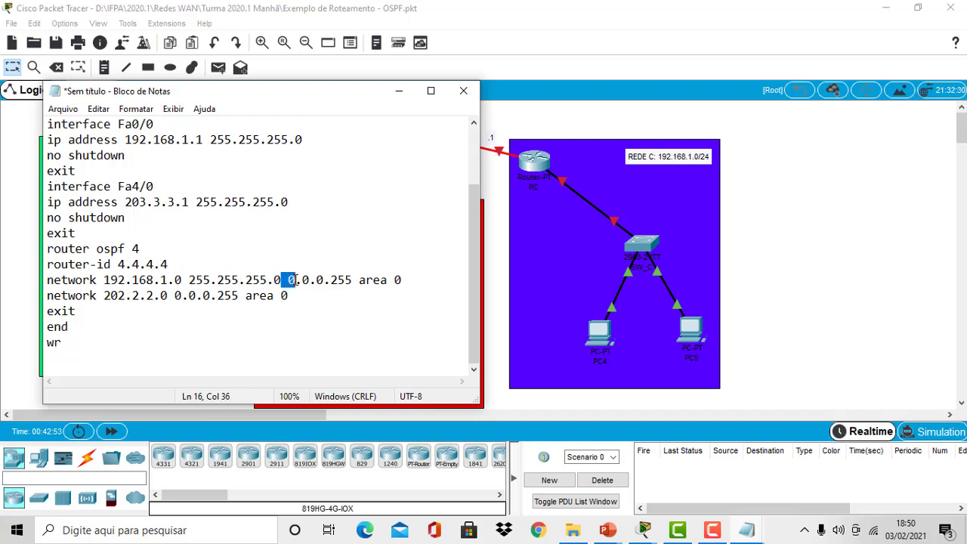
pyautogui.moveTo(225, 280)
pyautogui.mouseDown()
pyautogui.moveTo(245, 280)
pyautogui.moveTo(216, 280)
pyautogui.moveTo(241, 280)
pyautogui.mouseUp()
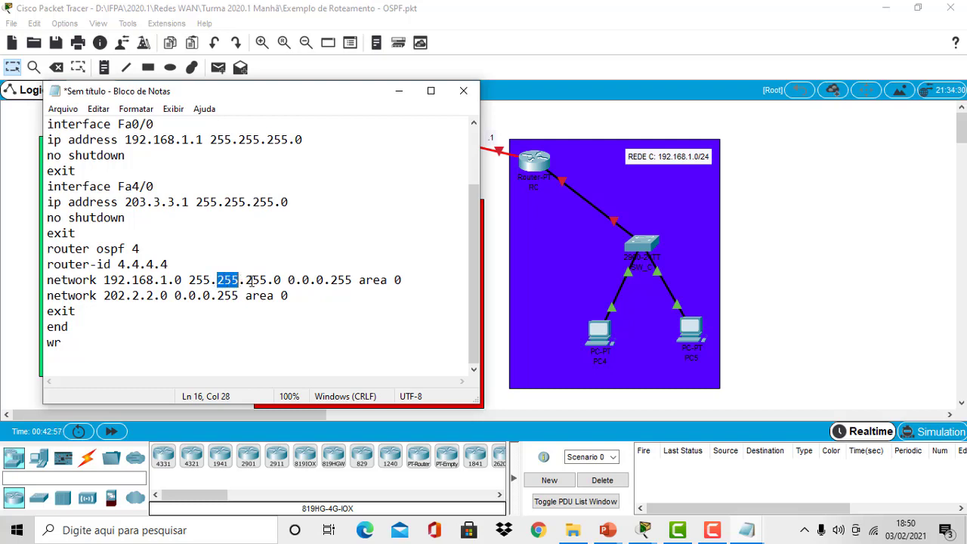
pyautogui.moveTo(303, 280); pyautogui.dragTo(311, 279)
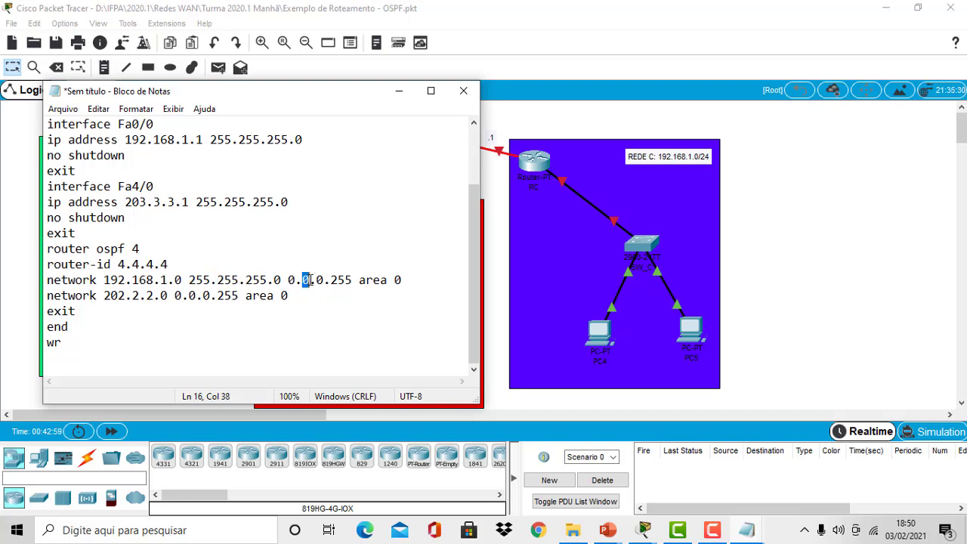
pyautogui.moveTo(246, 279); pyautogui.dragTo(270, 280)
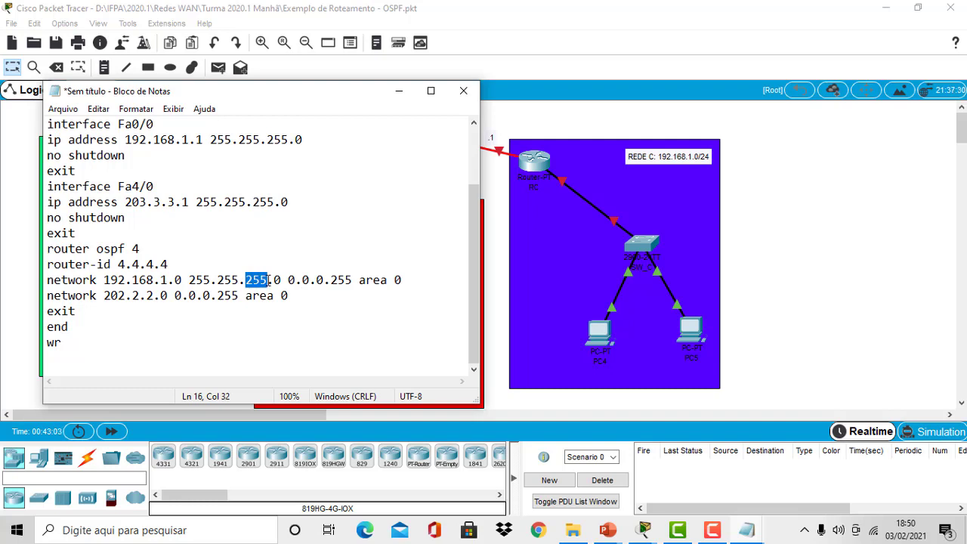
pyautogui.click(318, 281)
pyautogui.moveTo(319, 284); pyautogui.dragTo(328, 294)
pyautogui.click(328, 281)
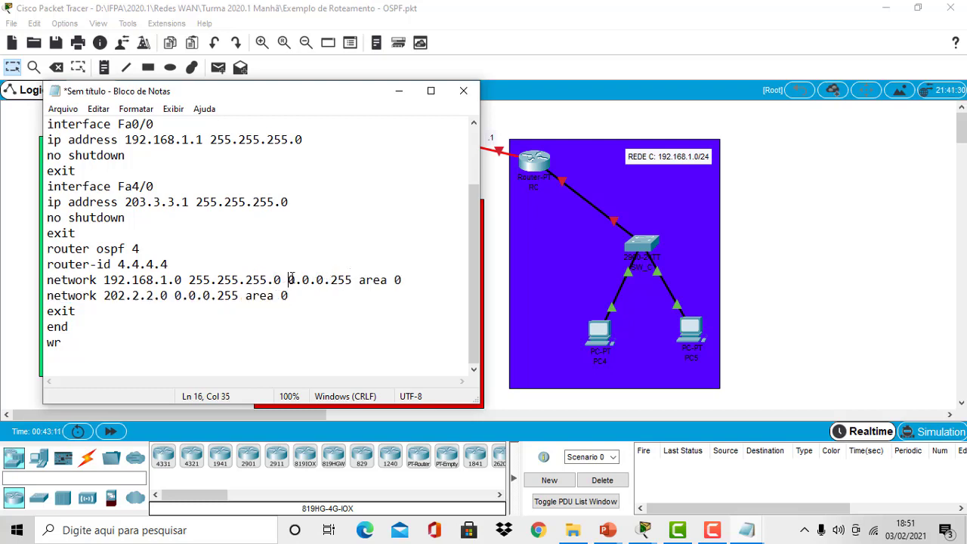
pyautogui.moveTo(288, 279); pyautogui.dragTo(352, 276)
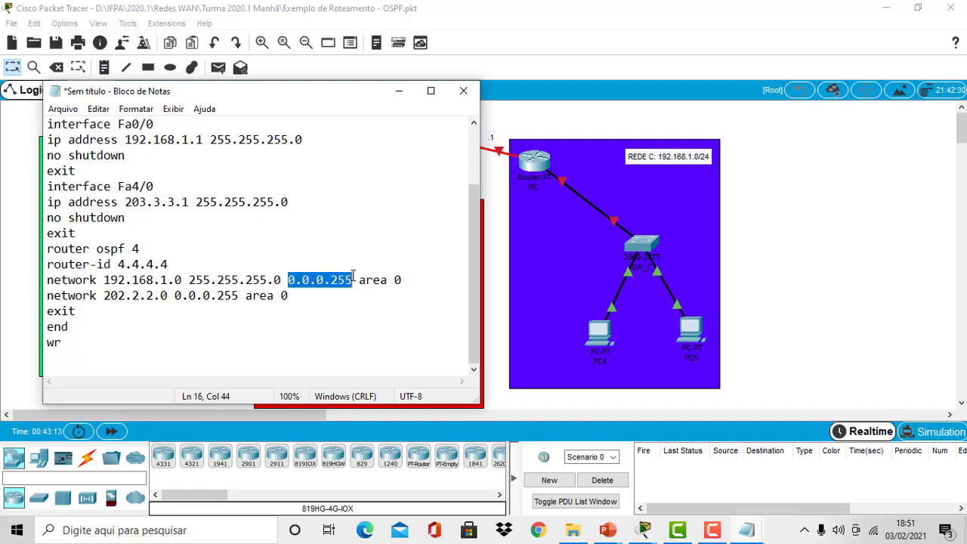
# Step: Remove the subnet mask 255.255.255.0 from the 192.168.1.0 network line, leaving only the wildcard mask before area 0
pyautogui.click(281, 279)
pyautogui.press('BackSpace')
pyautogui.press('BackSpace')
pyautogui.press('BackSpace')
pyautogui.press('BackSpace')
pyautogui.press('BackSpace')
pyautogui.press('BackSpace')
pyautogui.press('BackSpace')
pyautogui.press('BackSpace')
pyautogui.press('BackSpace')
pyautogui.press('BackSpace')
pyautogui.press('BackSpace')
pyautogui.press('BackSpace')
pyautogui.press('BackSpace')
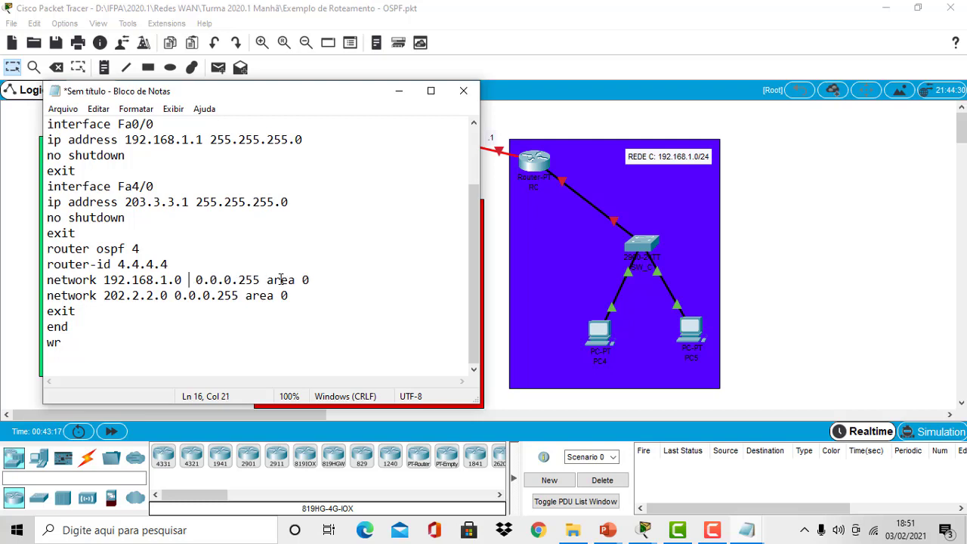
pyautogui.press('Delete')
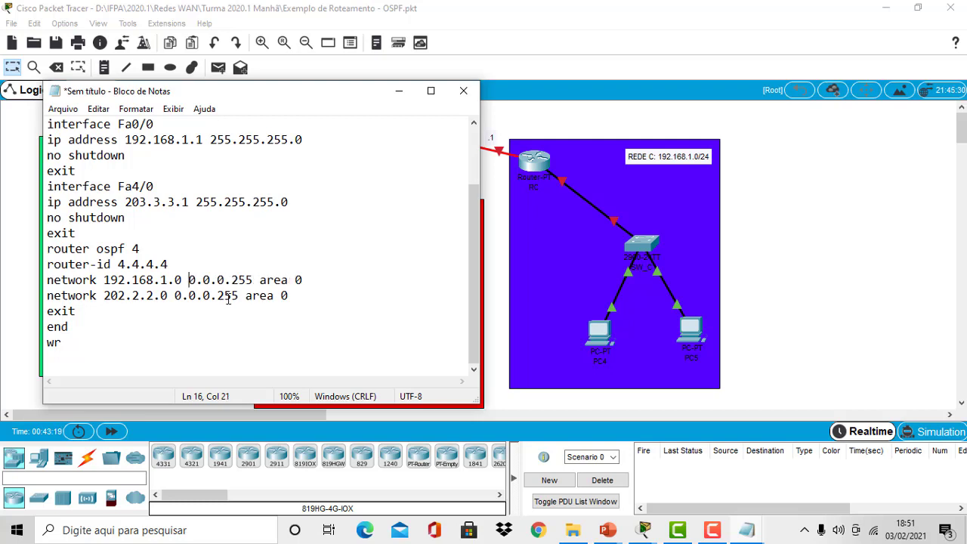
pyautogui.moveTo(260, 280); pyautogui.dragTo(306, 280)
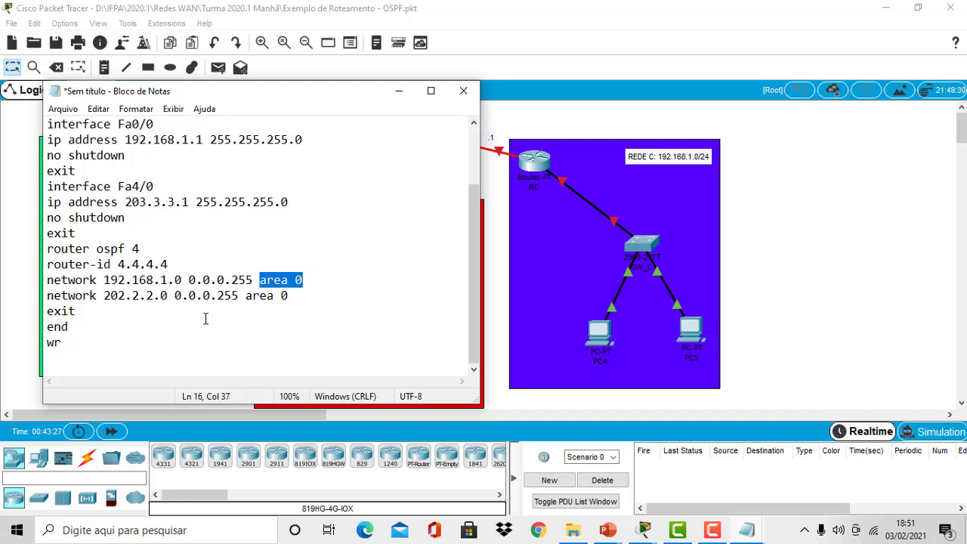
# Step: Change the network address in the second OSPF network line to 203.3.3.0 and check its wildcard mask and area
pyautogui.moveTo(174, 92); pyautogui.dragTo(671, 75)
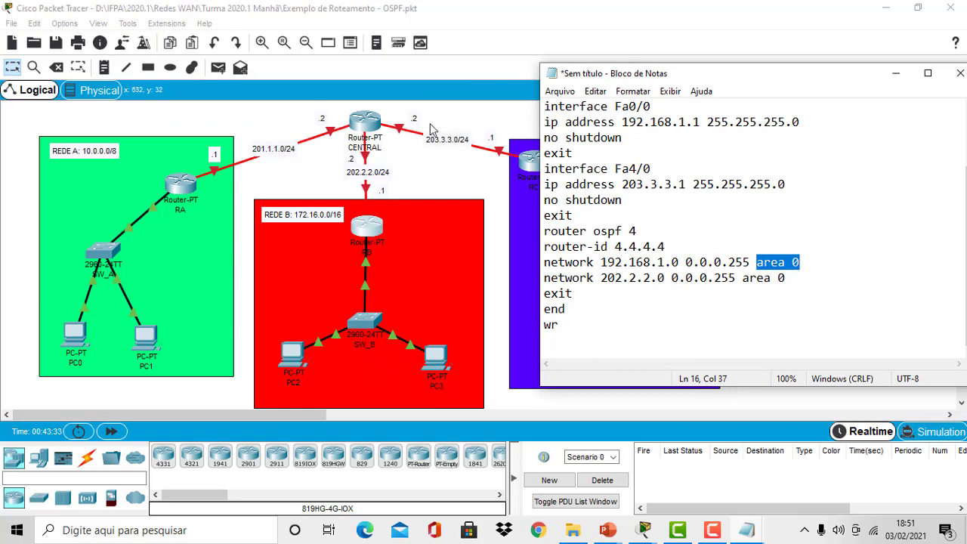
pyautogui.click(625, 277)
pyautogui.press('BackSpace')
pyautogui.write('3')
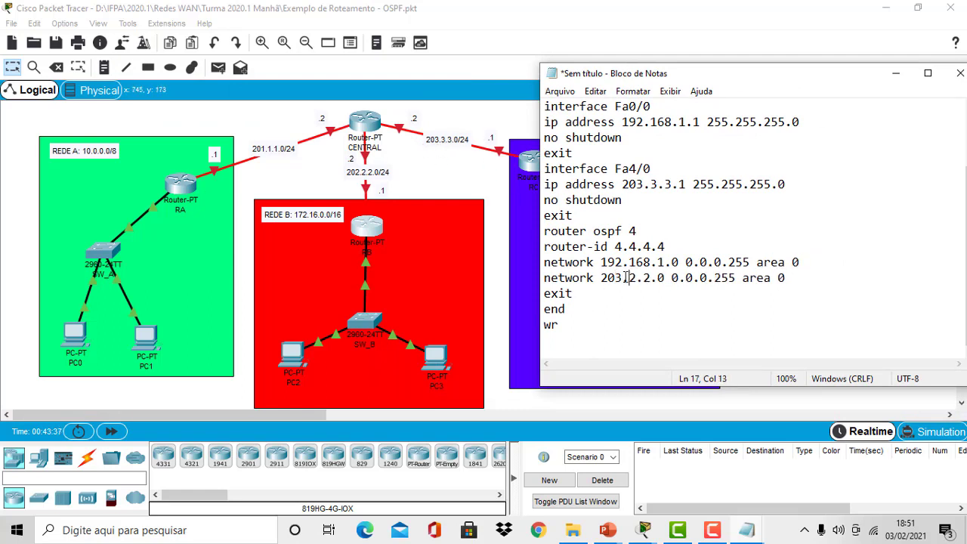
pyautogui.press('Delete')
pyautogui.write('3')
pyautogui.press('Right')
pyautogui.press('Right')
pyautogui.press('BackSpace')
pyautogui.write('3')
pyautogui.moveTo(672, 278); pyautogui.dragTo(736, 283)
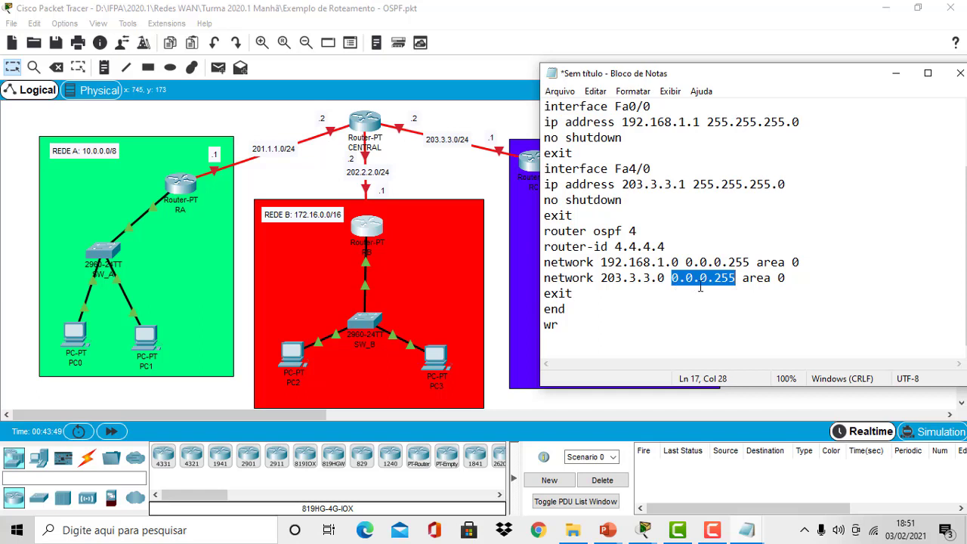
pyautogui.moveTo(750, 262); pyautogui.dragTo(679, 263)
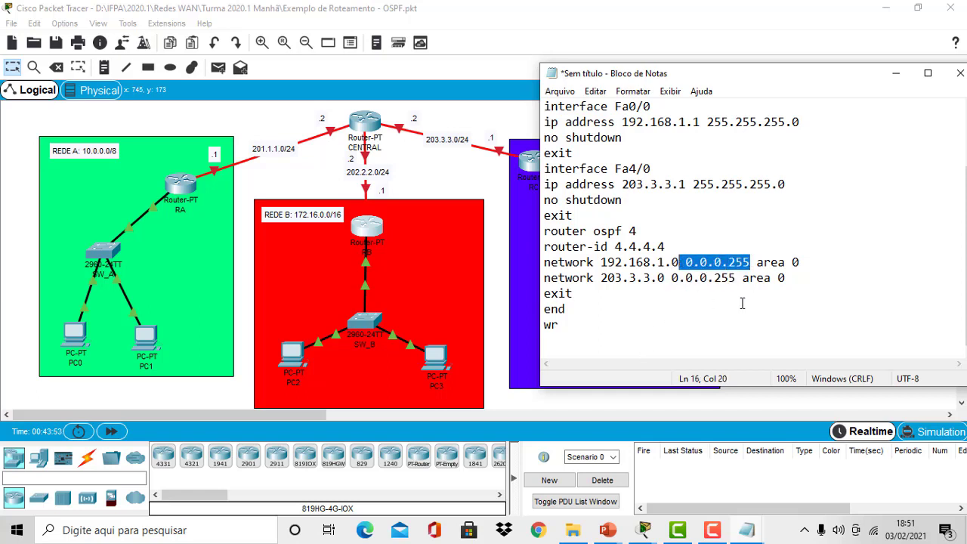
pyautogui.moveTo(742, 278); pyautogui.dragTo(795, 280)
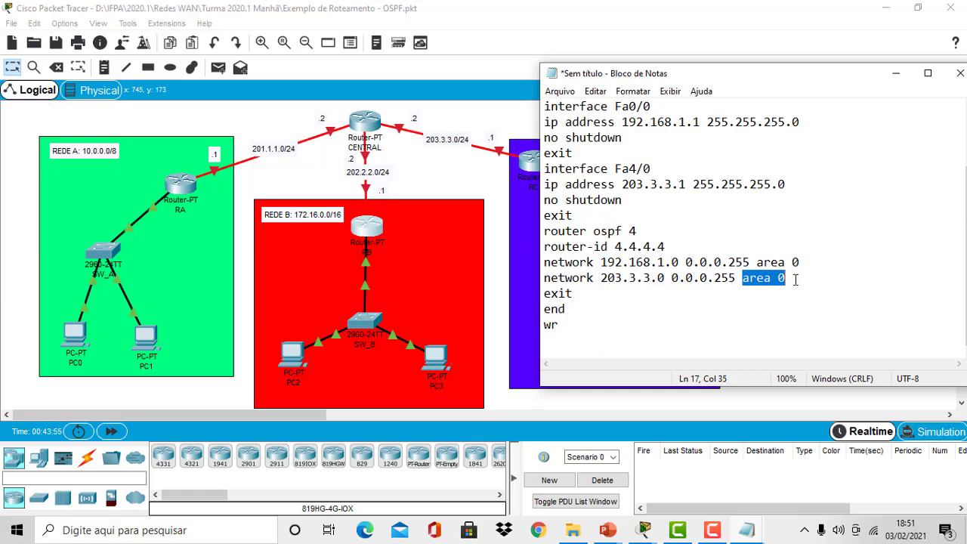
pyautogui.moveTo(568, 309); pyautogui.dragTo(544, 310)
pyautogui.click(567, 312)
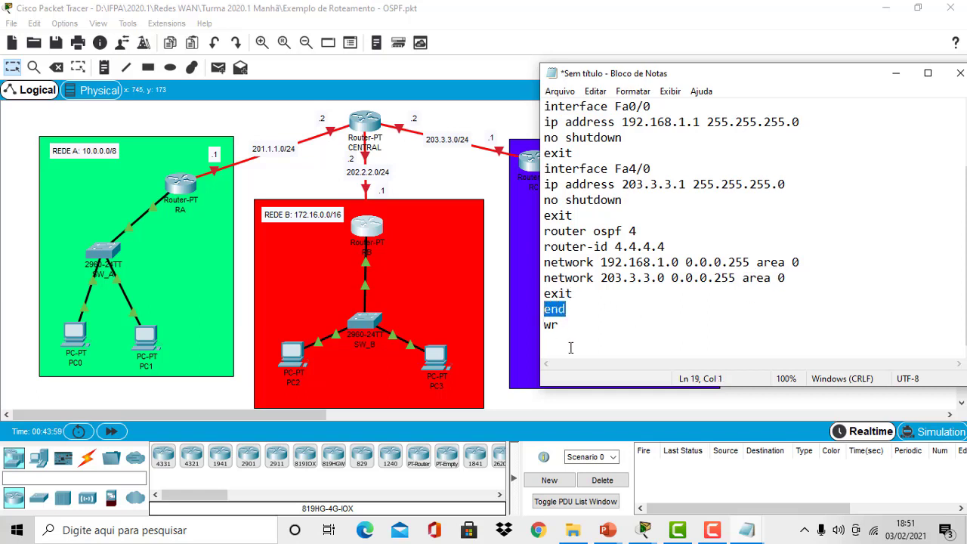
# Step: Save the script as a text file named "Roteador C - OSPF" in the Redes WAN folder
pyautogui.click(561, 324)
pyautogui.hotkey('ctrl', 's')
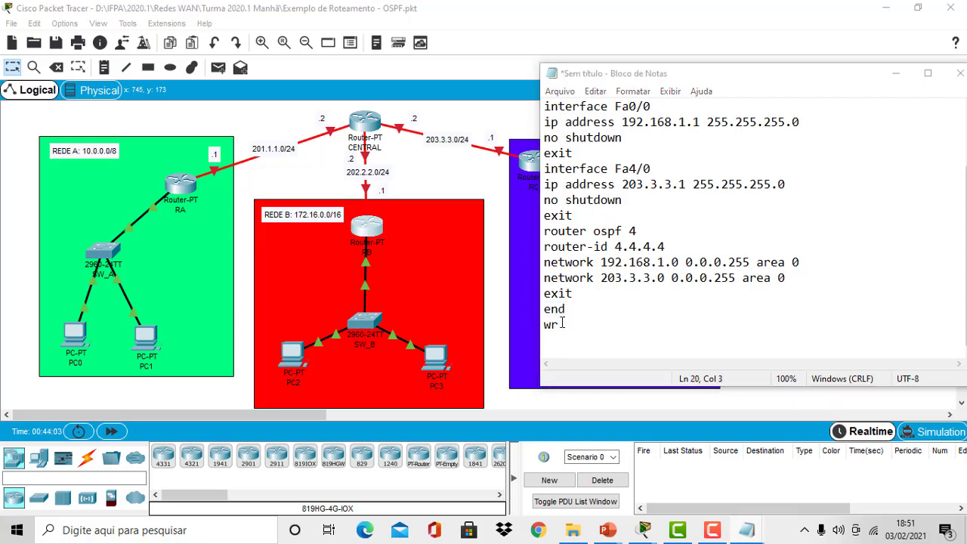
pyautogui.click(669, 305)
pyautogui.click(642, 366)
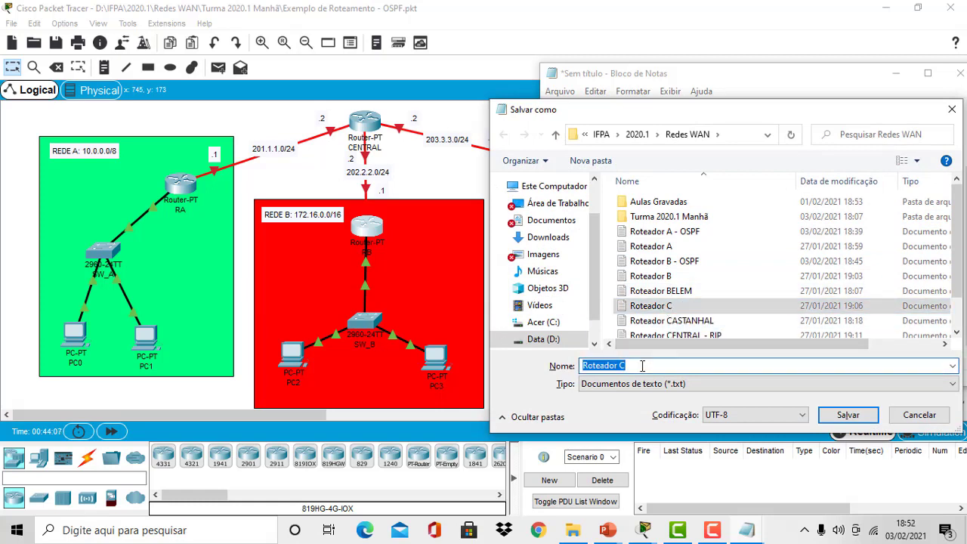
pyautogui.write('-')
pyautogui.hotkey('ctrl', 'z')
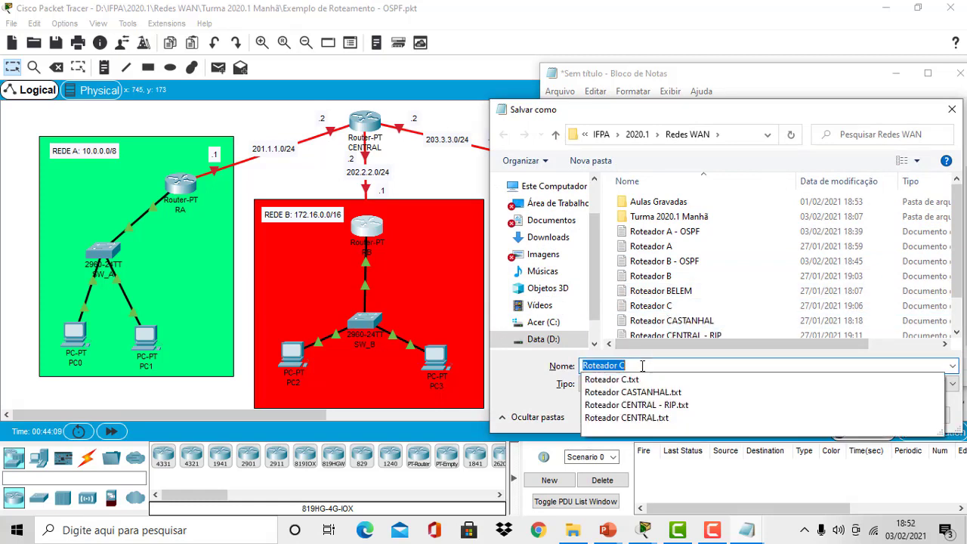
pyautogui.click(642, 366)
pyautogui.write('- OSPF')
pyautogui.click(846, 415)
# Step: Copy the Roteador C commands from enable onward and paste them into router RC's CLI in Packet Tracer
pyautogui.moveTo(626, 326); pyautogui.dragTo(537, 133)
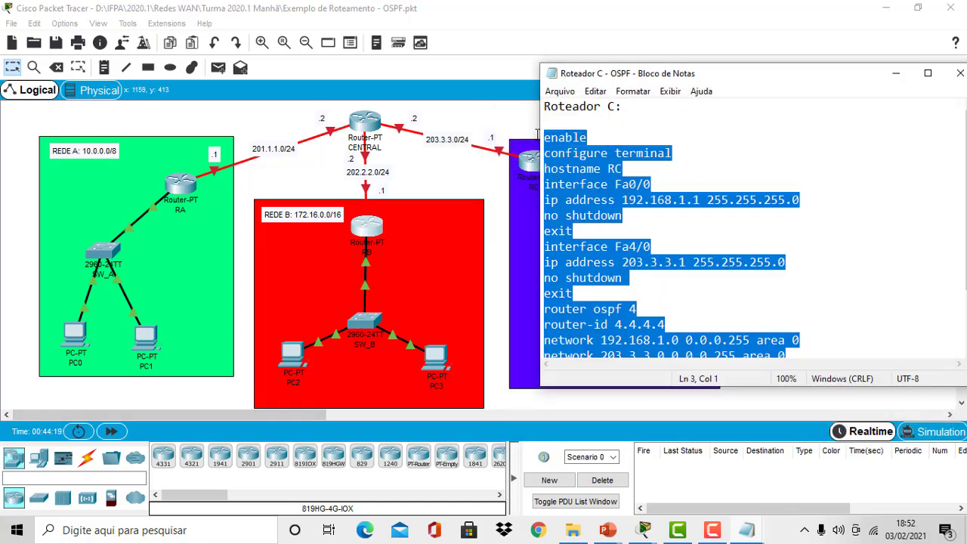
pyautogui.click(535, 168)
pyautogui.click(538, 168)
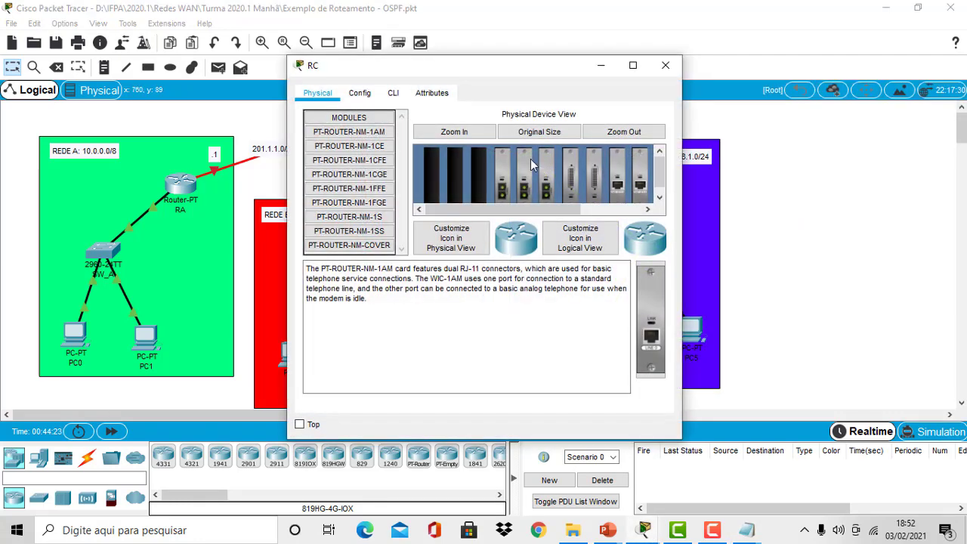
pyautogui.click(395, 95)
pyautogui.click(383, 365)
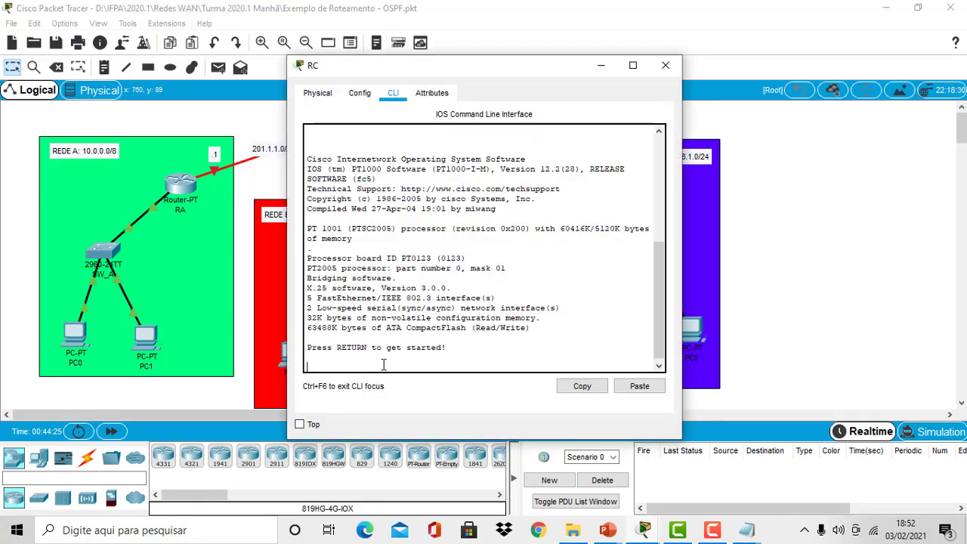
pyautogui.press('Return')
pyautogui.press('Return')
pyautogui.rightClick(383, 366)
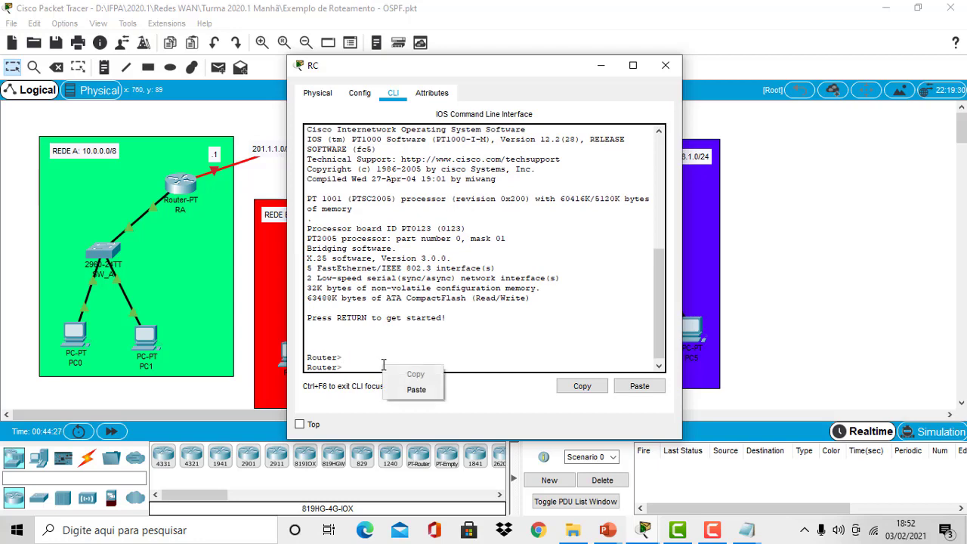
pyautogui.click(414, 390)
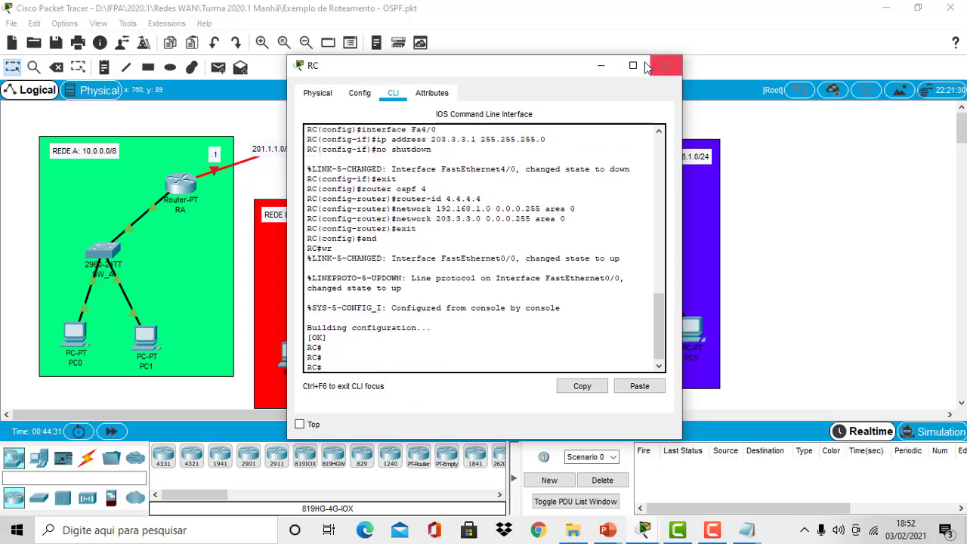
pyautogui.click(601, 66)
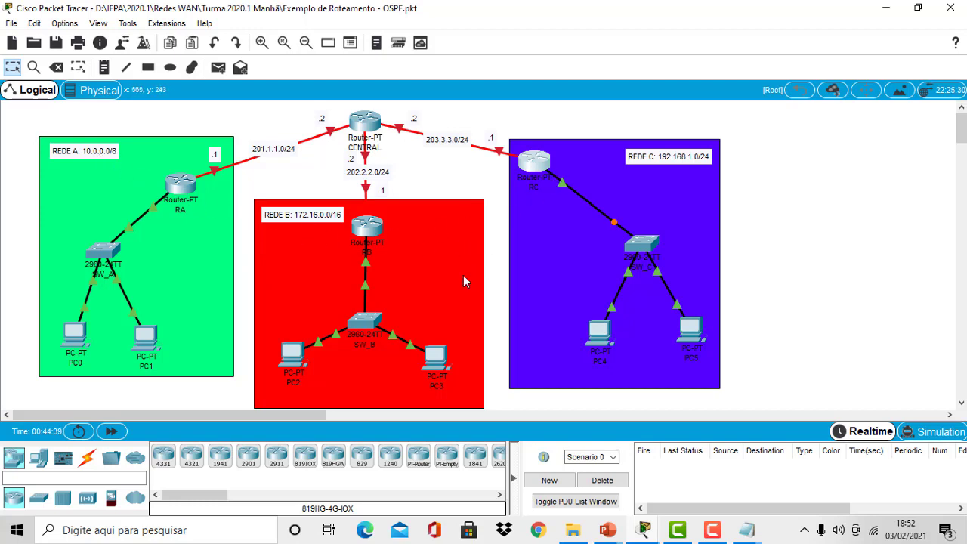
# Step: Open a new blank Notepad document for the next router's script
pyautogui.moveTo(366, 130)
pyautogui.click(173, 529)
pyautogui.write('nop')
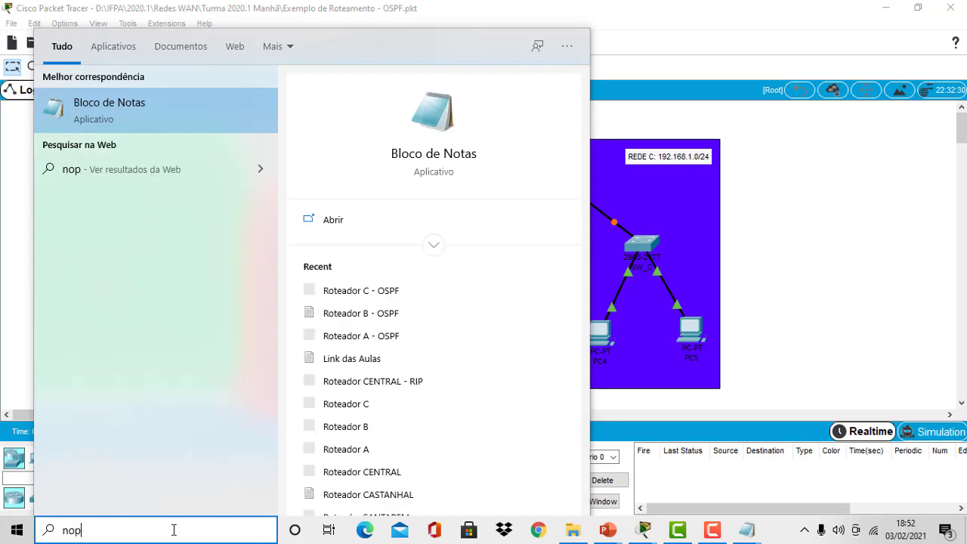
pyautogui.press('Return')
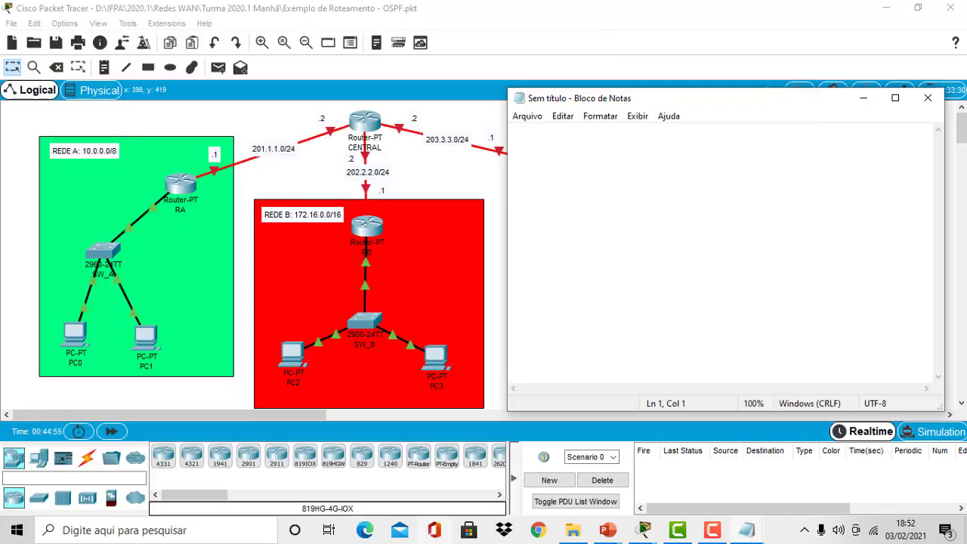
# Step: Copy the entire Roteador C - OSPF script into the blank Notepad document
pyautogui.click(758, 531)
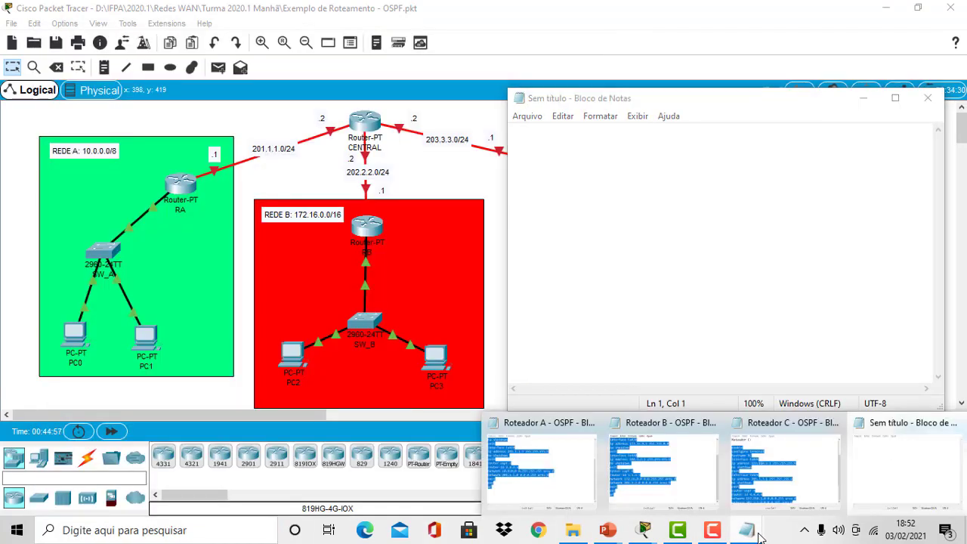
pyautogui.click(781, 476)
pyautogui.click(827, 338)
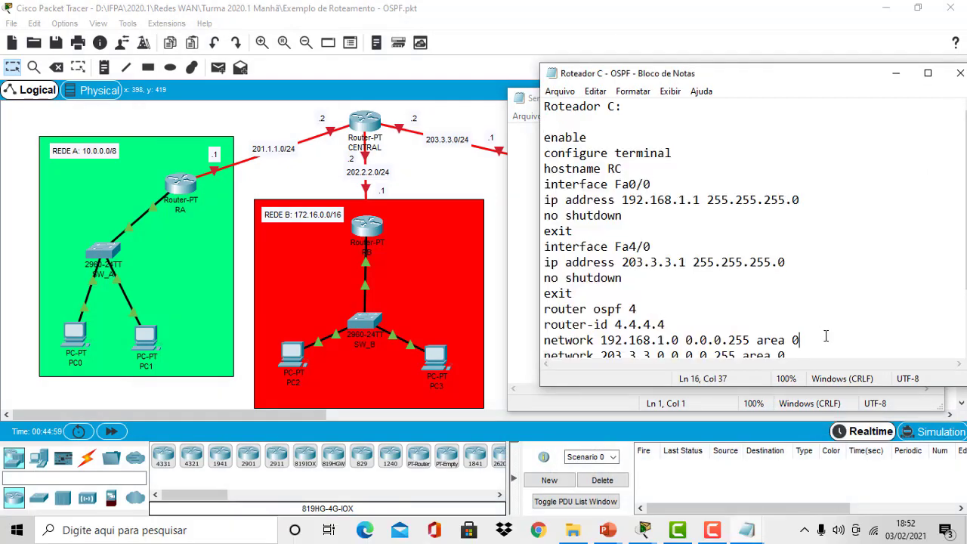
pyautogui.moveTo(545, 107); pyautogui.dragTo(746, 396)
pyautogui.hotkey('ctrl', 'c')
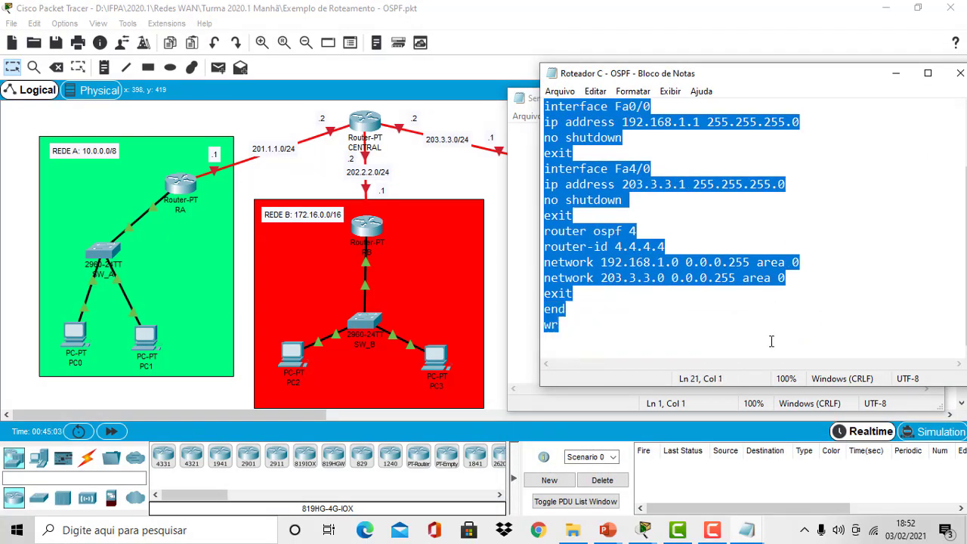
pyautogui.click(520, 167)
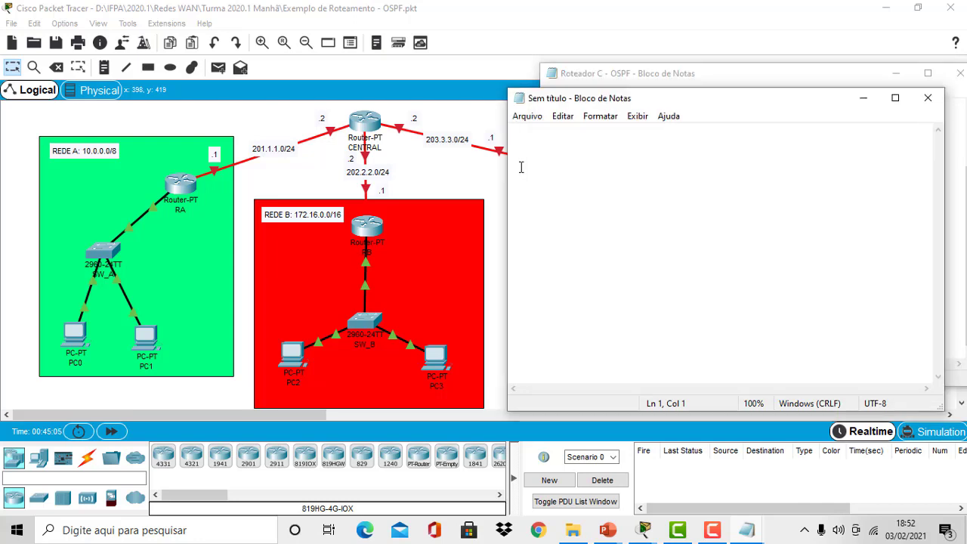
pyautogui.hotkey('ctrl', 'v')
pyautogui.click(895, 73)
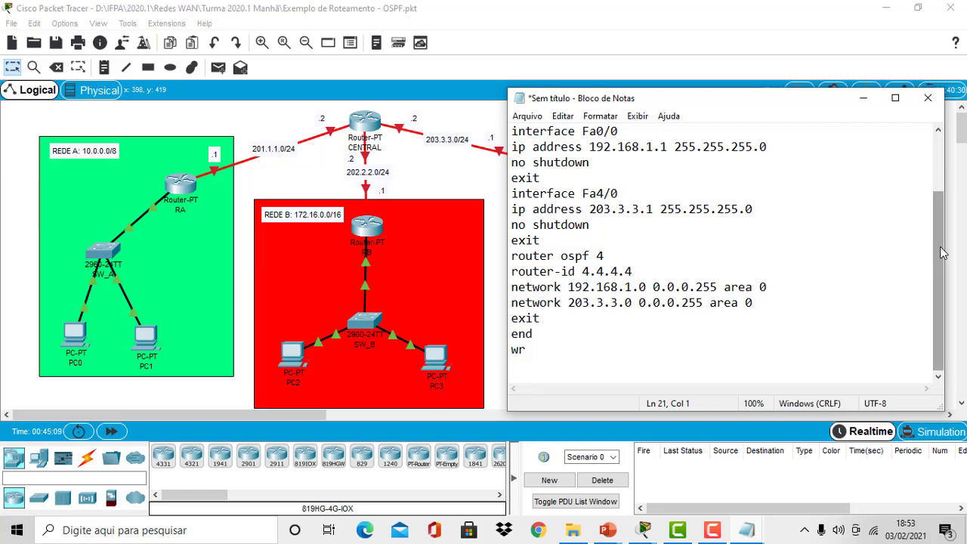
# Step: Change the script heading to "Roteador CENTRAL:" and set the hostname to CENTRAL
pyautogui.moveTo(939, 227); pyautogui.dragTo(935, 161)
pyautogui.click(585, 131)
pyautogui.write('ENTRA')
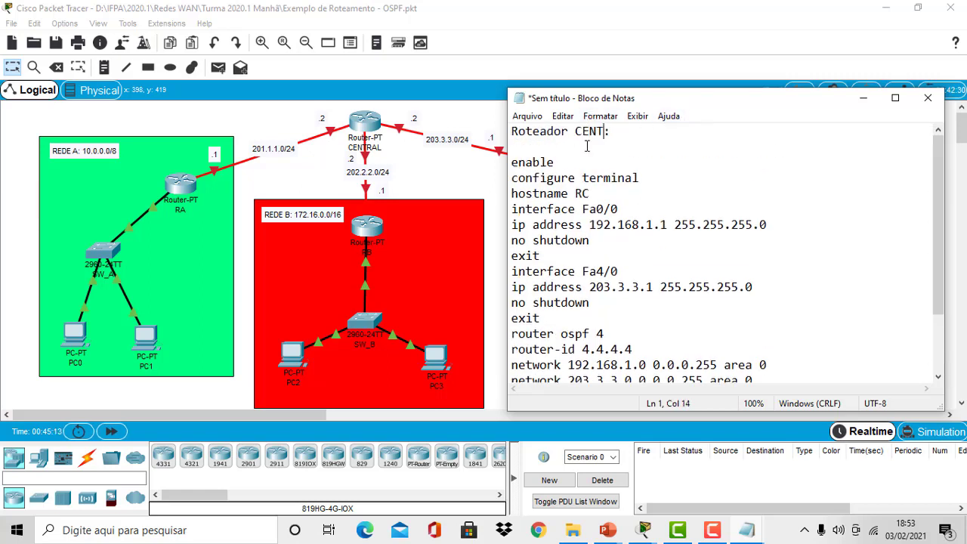
pyautogui.write('L')
pyautogui.press('BackSpace')
pyautogui.write('CENTRAL')
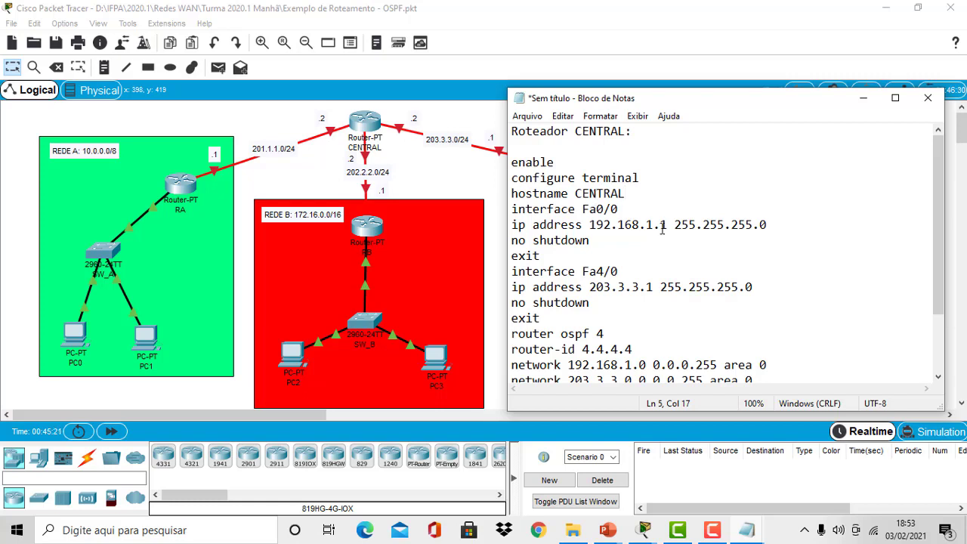
# Step: Check the topology's port labels and set the first interface in the CENTRAL script to Fa4/0
pyautogui.click(862, 99)
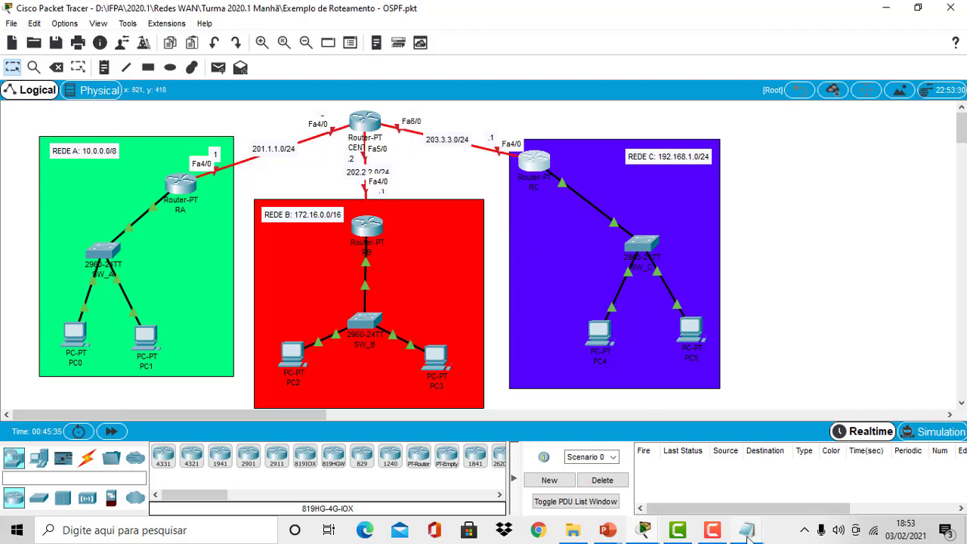
pyautogui.moveTo(746, 533)
pyautogui.click(899, 460)
pyautogui.click(602, 208)
pyautogui.press('BackSpace')
pyautogui.write('4/0')
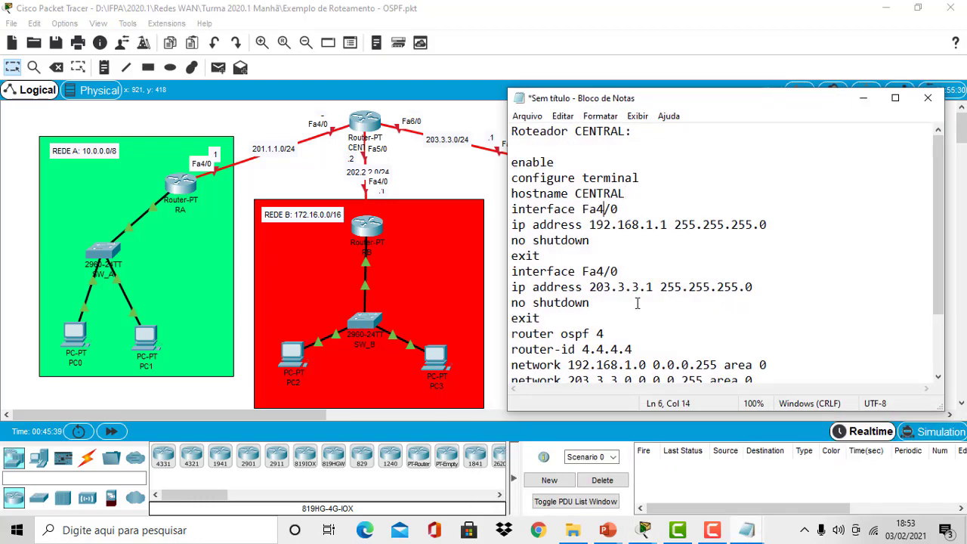
# Step: Set the second interface in the CENTRAL script to Fa5/0
pyautogui.press('Down')
pyautogui.press('Down')
pyautogui.press('Down')
pyautogui.press('Down')
pyautogui.press('Right')
pyautogui.press('Right')
pyautogui.press('Right')
pyautogui.press('Right')
pyautogui.press('Right')
pyautogui.press('Right')
pyautogui.press('Right')
pyautogui.press('BackSpace')
pyautogui.write('5')
# Step: Duplicate the four-line Fa5/0 block directly below itself and set the copy's interface to Fa6/0
pyautogui.press('Down')
pyautogui.press('Down')
pyautogui.moveTo(561, 318); pyautogui.dragTo(505, 278)
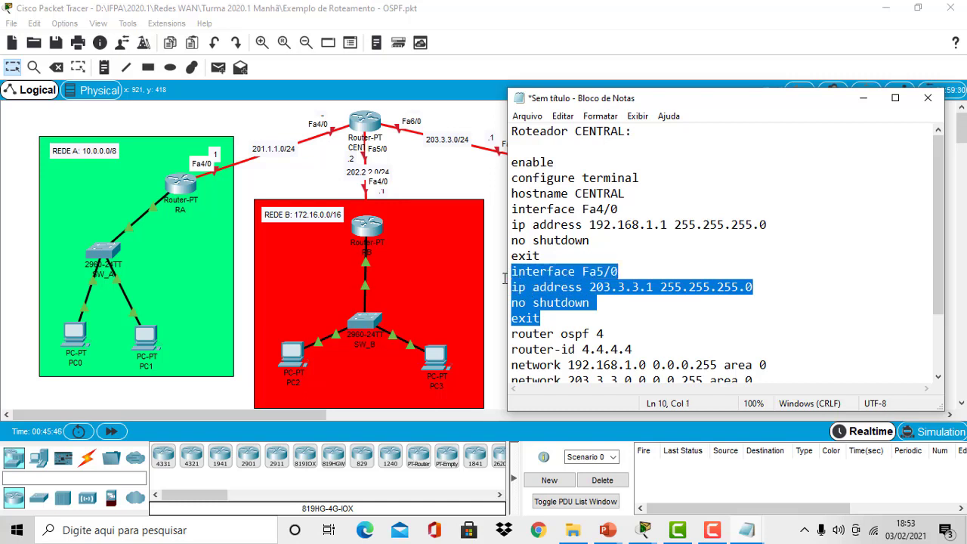
pyautogui.hotkey('ctrl', 'c')
pyautogui.click(564, 318)
pyautogui.press('Return')
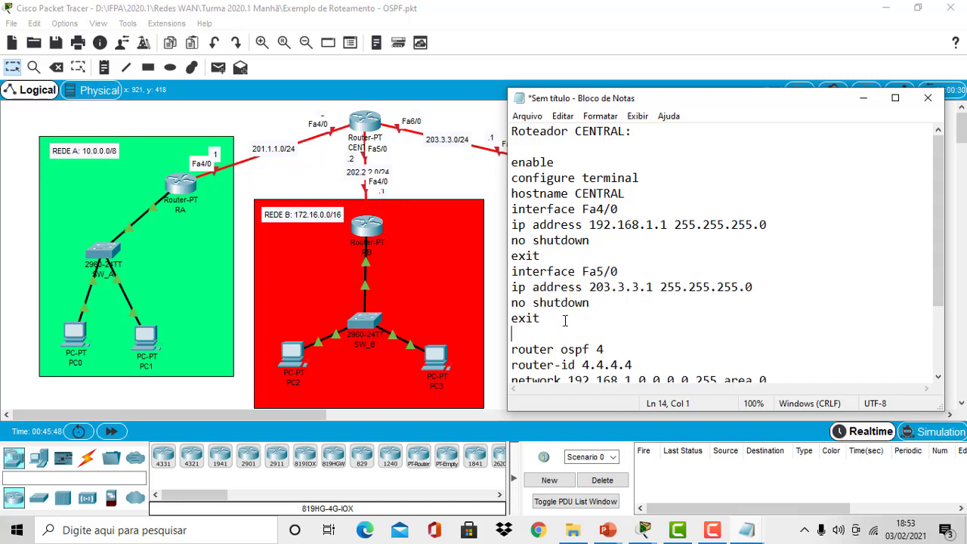
pyautogui.hotkey('ctrl', 'v')
pyautogui.click(607, 319)
pyautogui.press('BackSpace')
pyautogui.write('6')
# Step: Set the IP address of interface Fa4/0 to 201.1.1.2 in the script
pyautogui.press('Up')
pyautogui.press('Up')
pyautogui.press('Up')
pyautogui.press('Up')
pyautogui.press('Up')
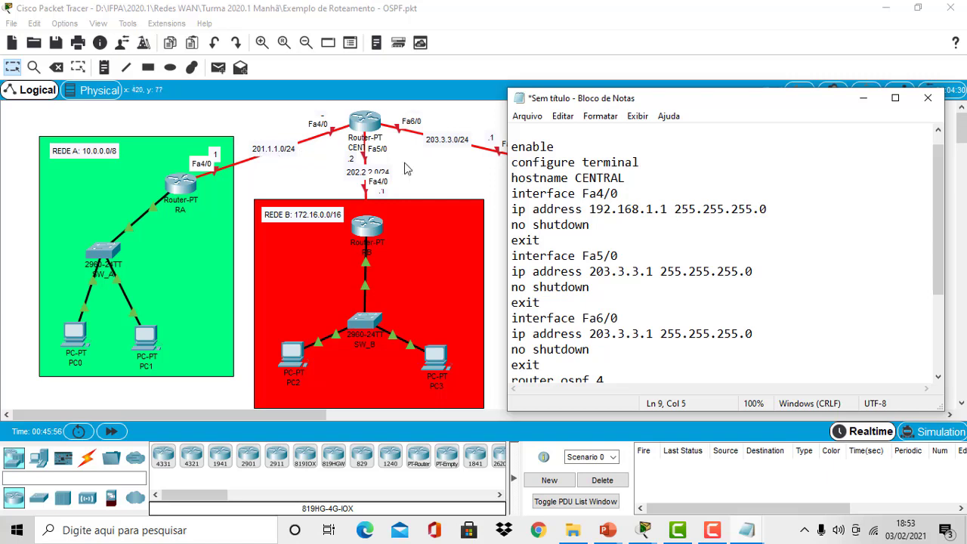
pyautogui.click(610, 209)
pyautogui.press('BackSpace')
pyautogui.press('BackSpace')
pyautogui.press('BackSpace')
pyautogui.write('201')
pyautogui.press('Right')
pyautogui.press('Right')
pyautogui.press('Right')
pyautogui.press('BackSpace')
pyautogui.press('BackSpace')
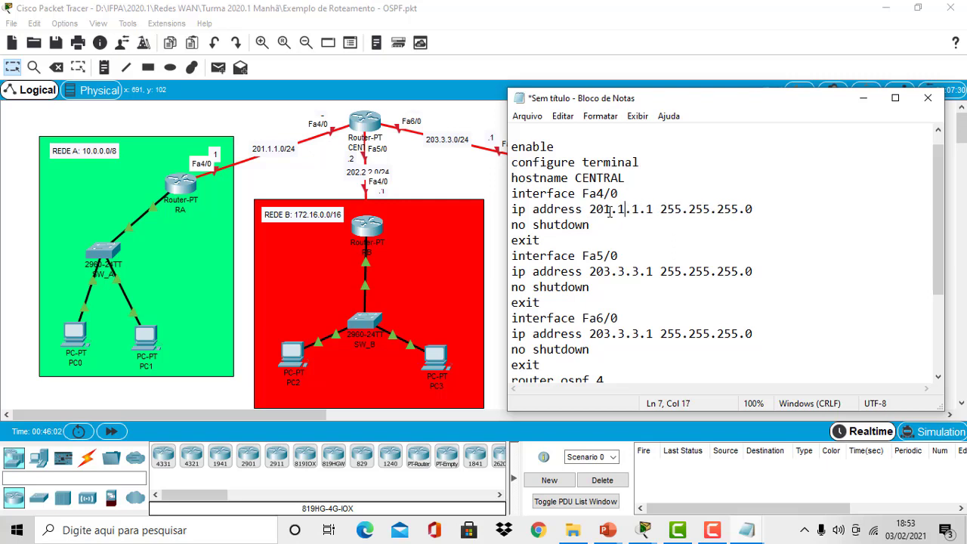
pyautogui.press('Right')
pyautogui.press('Right')
pyautogui.press('Right')
pyautogui.press('BackSpace')
pyautogui.write('2')
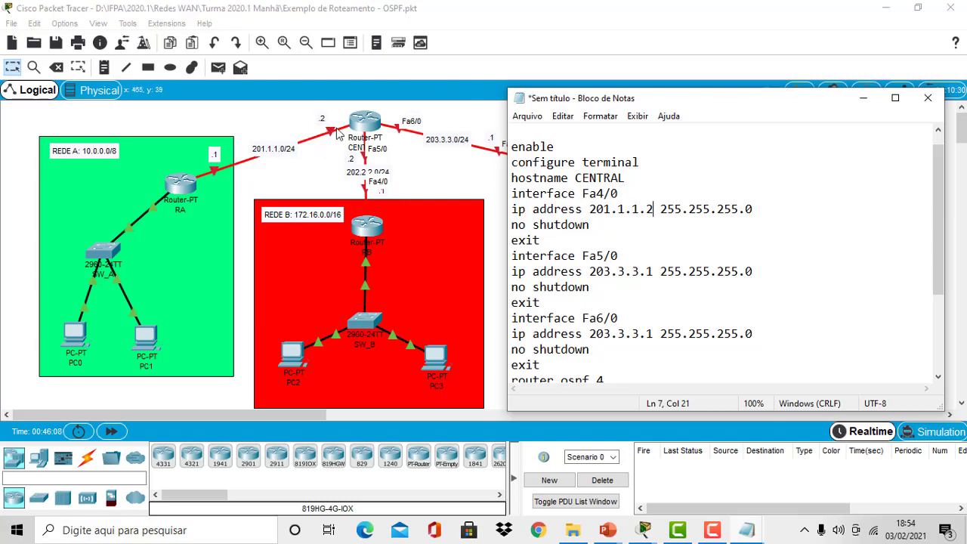
pyautogui.moveTo(663, 206); pyautogui.dragTo(754, 210)
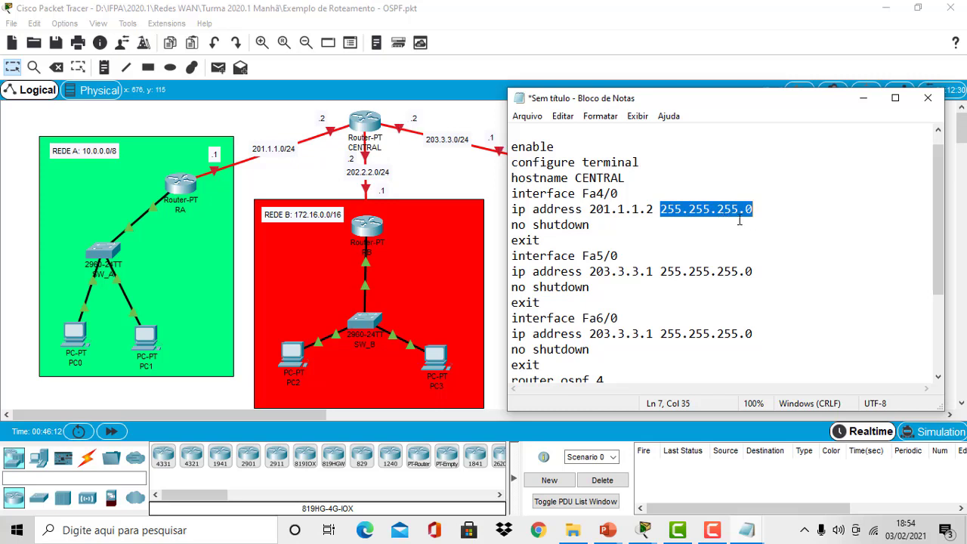
pyautogui.moveTo(626, 229); pyautogui.dragTo(494, 221)
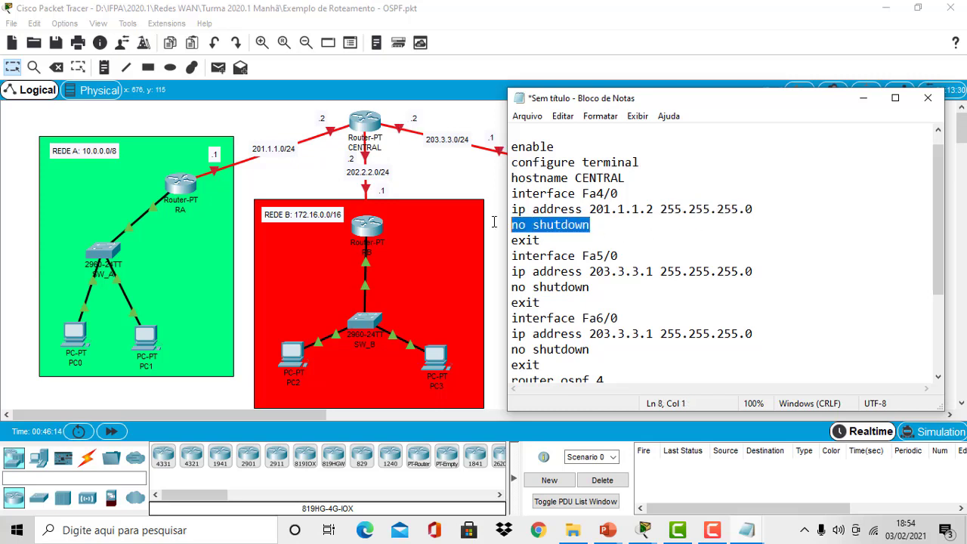
pyautogui.moveTo(556, 242); pyautogui.dragTo(520, 240)
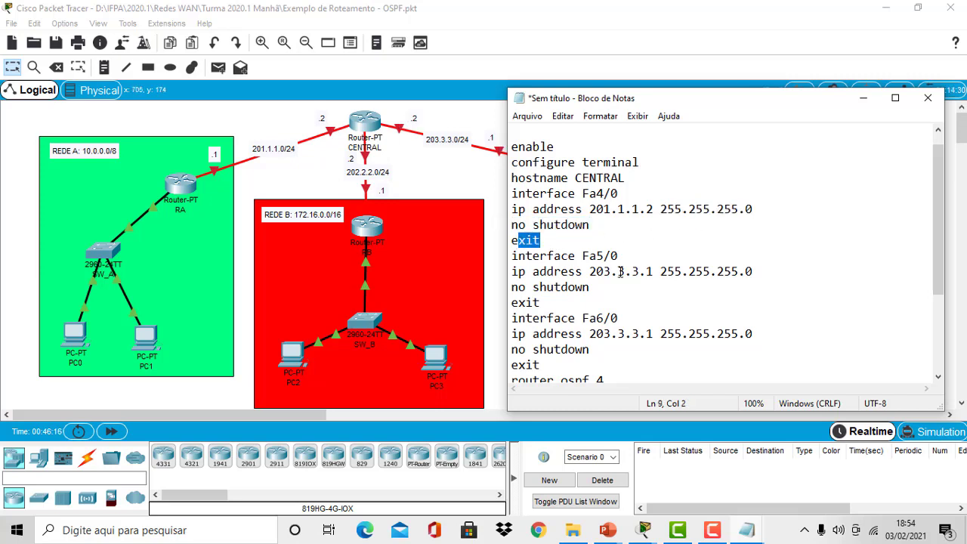
# Step: Set the IP address of interface Fa5/0 to 202.2.2.2 in the script
pyautogui.moveTo(618, 256); pyautogui.dragTo(510, 256)
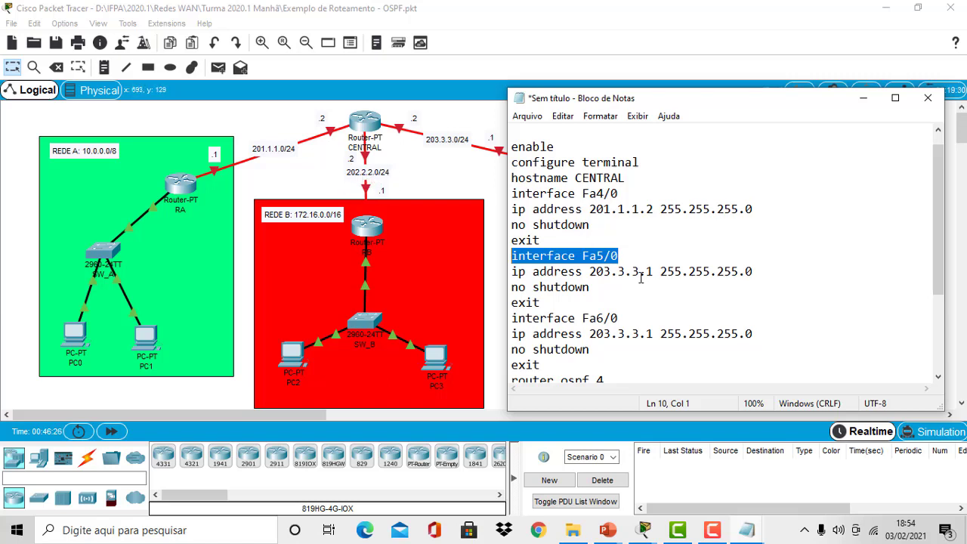
pyautogui.click(611, 272)
pyautogui.press('BackSpace')
pyautogui.write('2')
pyautogui.press('Right')
pyautogui.press('Delete')
pyautogui.write('2')
pyautogui.press('Right')
pyautogui.press('Right')
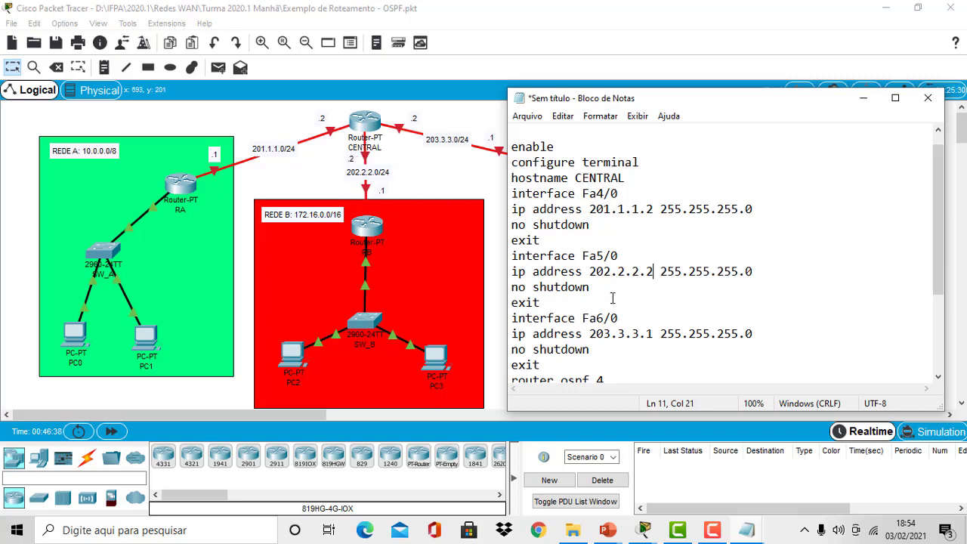
pyautogui.moveTo(663, 271); pyautogui.dragTo(751, 270)
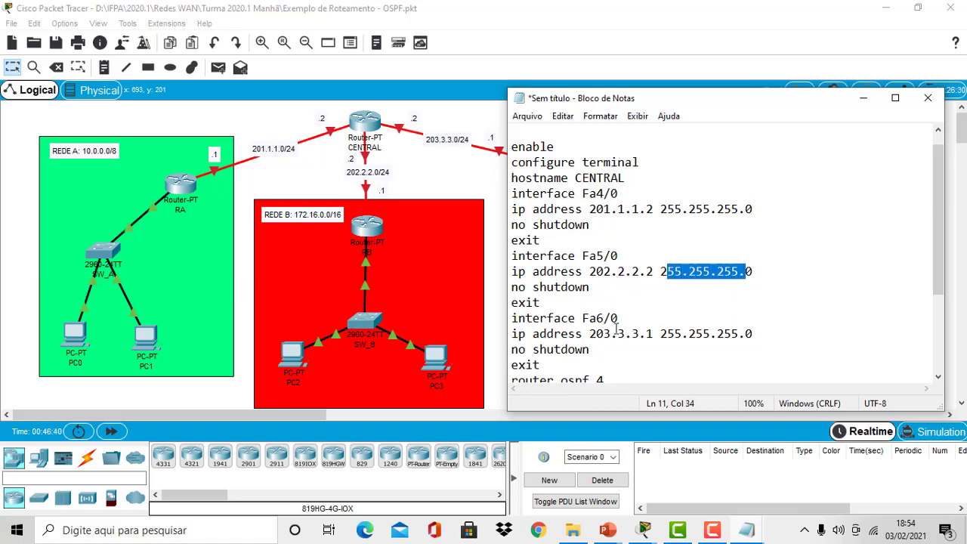
pyautogui.click(610, 292)
pyautogui.moveTo(609, 291); pyautogui.dragTo(506, 286)
pyautogui.moveTo(557, 302); pyautogui.dragTo(519, 302)
# Step: Set the IP address of interface Fa6/0 to 203.3.3.2 in the script
pyautogui.click(608, 318)
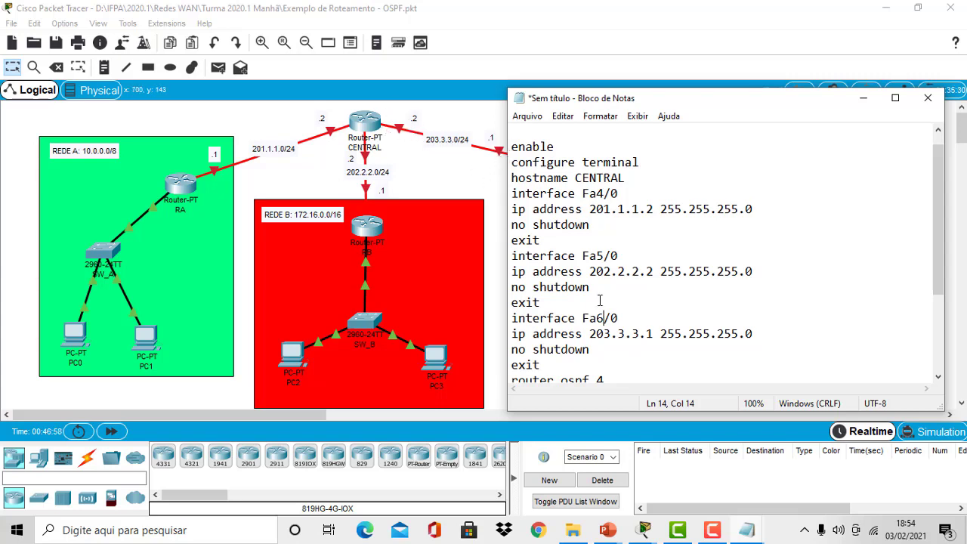
pyautogui.click(654, 335)
pyautogui.press('BackSpace')
pyautogui.write('2')
pyautogui.moveTo(941, 268); pyautogui.dragTo(937, 348)
pyautogui.moveTo(597, 224); pyautogui.dragTo(488, 224)
pyautogui.moveTo(572, 240); pyautogui.dragTo(506, 240)
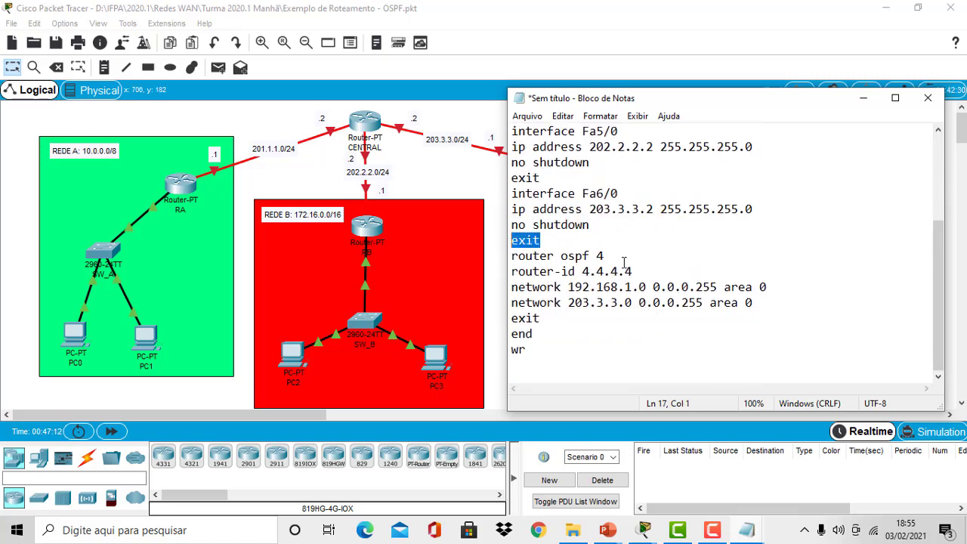
# Step: Set the router-id below the router ospf line to 1.1.1.1
pyautogui.moveTo(637, 259); pyautogui.dragTo(508, 257)
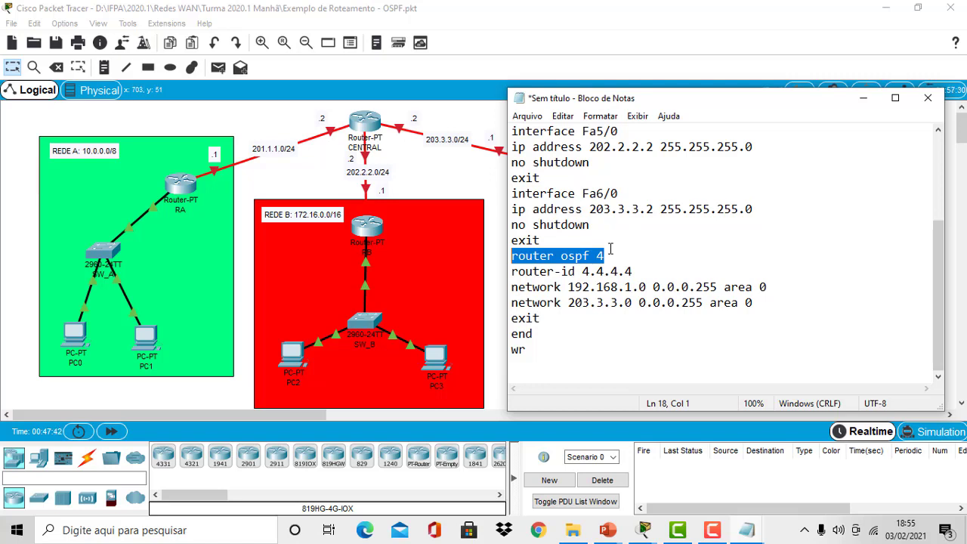
pyautogui.moveTo(644, 271); pyautogui.dragTo(502, 272)
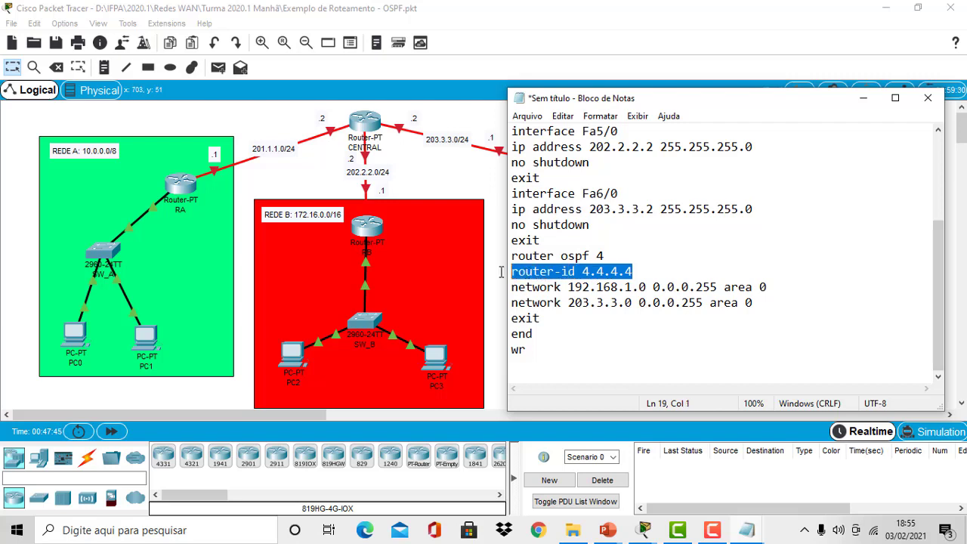
pyautogui.click(591, 274)
pyautogui.press('BackSpace')
pyautogui.write('1')
pyautogui.press('Right')
pyautogui.press('Right')
pyautogui.press('BackSpace')
pyautogui.write('1')
pyautogui.press('BackSpace')
pyautogui.write('1')
pyautogui.press('Right')
pyautogui.press('BackSpace')
pyautogui.write('1')
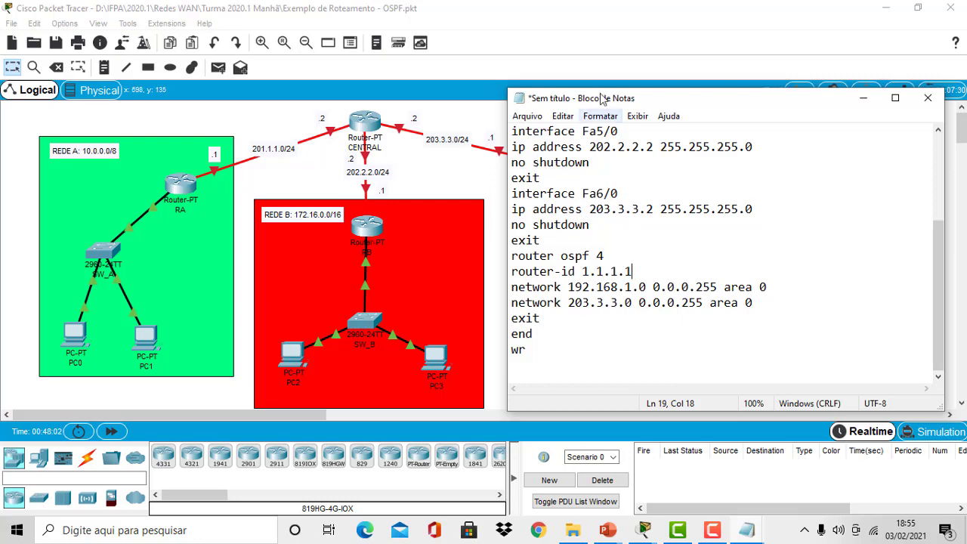
# Step: Change the address in the first OSPF network statement to 201.1.1.0
pyautogui.moveTo(605, 100); pyautogui.dragTo(646, 119)
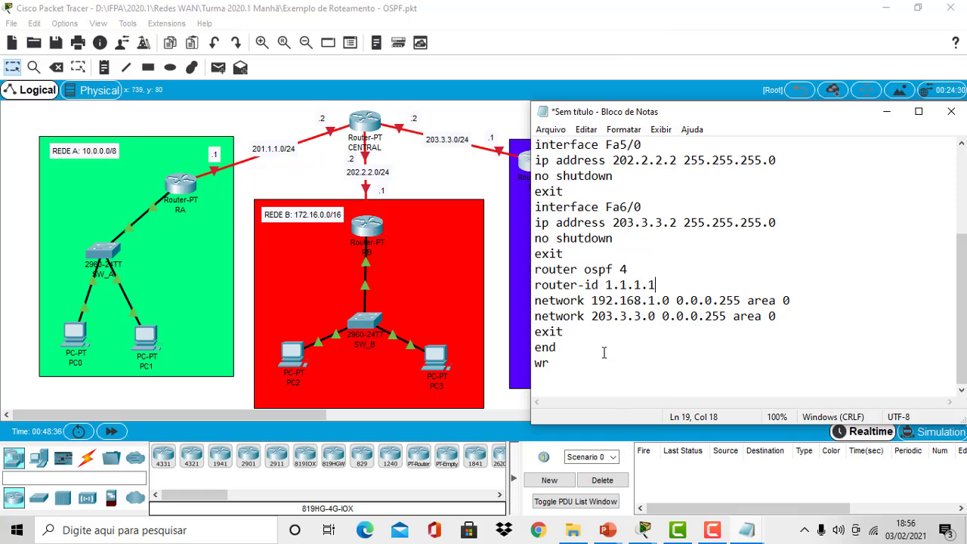
pyautogui.moveTo(592, 300); pyautogui.dragTo(614, 301)
pyautogui.write('201')
pyautogui.press('Right')
pyautogui.press('Right')
pyautogui.press('BackSpace')
pyautogui.press('BackSpace')
pyautogui.write('1')
pyautogui.press('BackSpace')
pyautogui.press('Right')
pyautogui.press('Right')
pyautogui.press('Right')
pyautogui.press('Right')
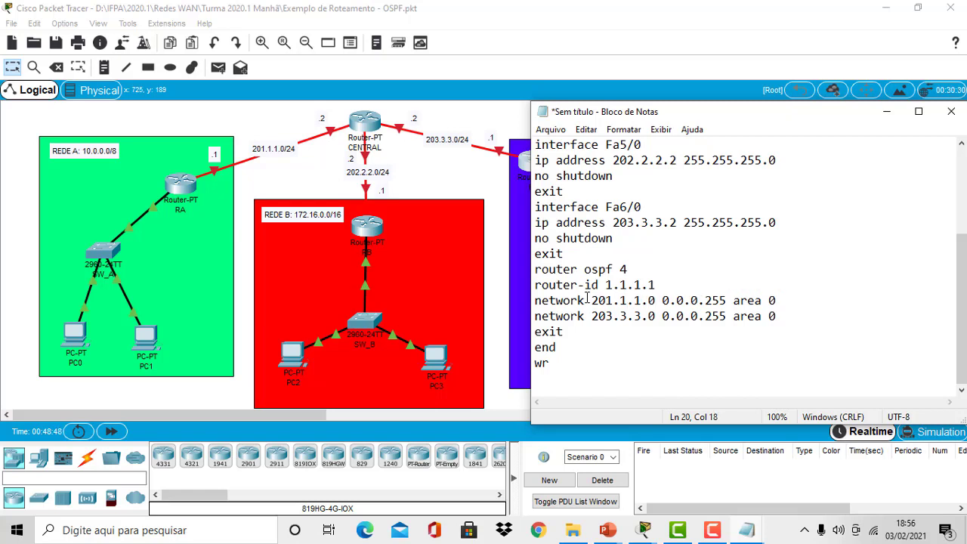
pyautogui.moveTo(663, 300); pyautogui.dragTo(727, 300)
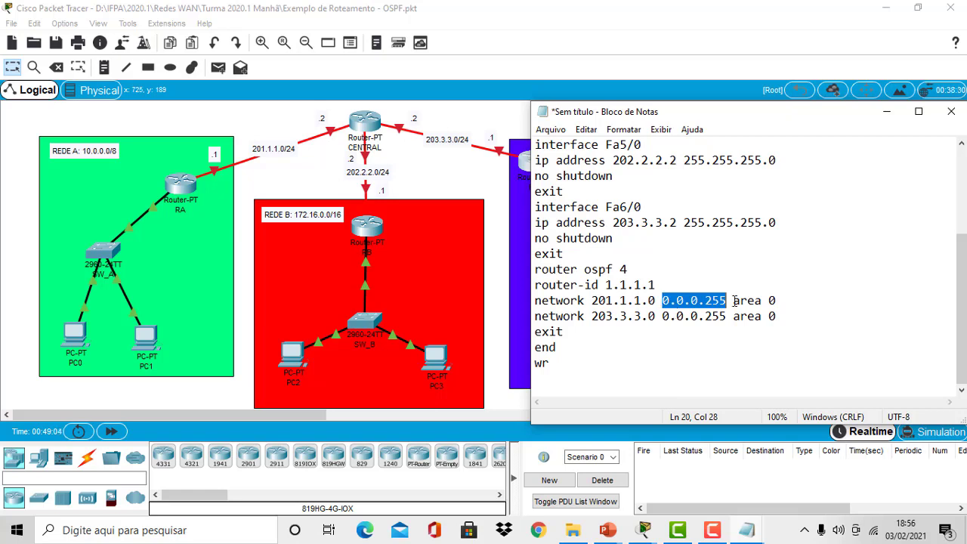
pyautogui.moveTo(734, 301); pyautogui.dragTo(797, 302)
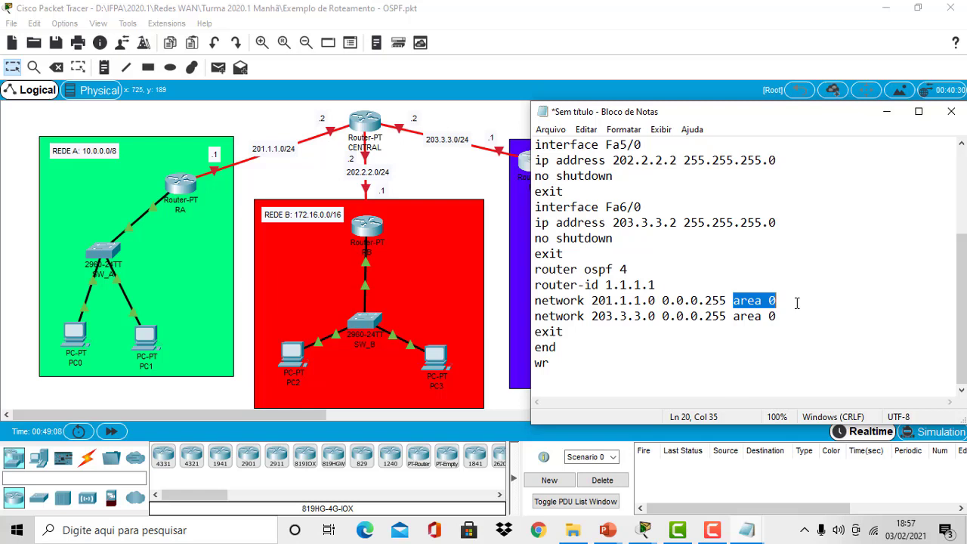
# Step: Duplicate the 201.1.1.0 network statement on the line below and change the copy's address to 202.2.2.0
pyautogui.moveTo(797, 302); pyautogui.dragTo(519, 306)
pyautogui.hotkey('ctrl', 'c')
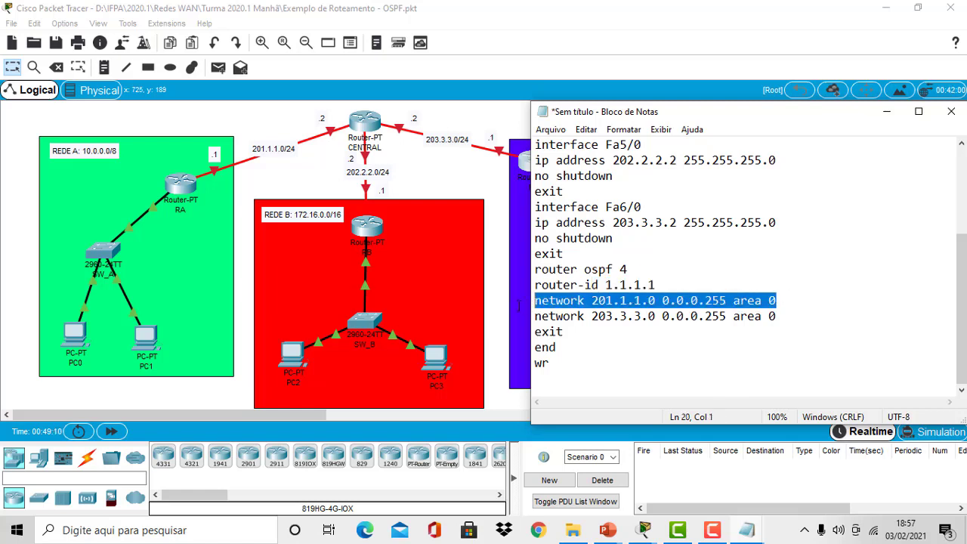
pyautogui.click(792, 298)
pyautogui.press('Return')
pyautogui.hotkey('ctrl', 'v')
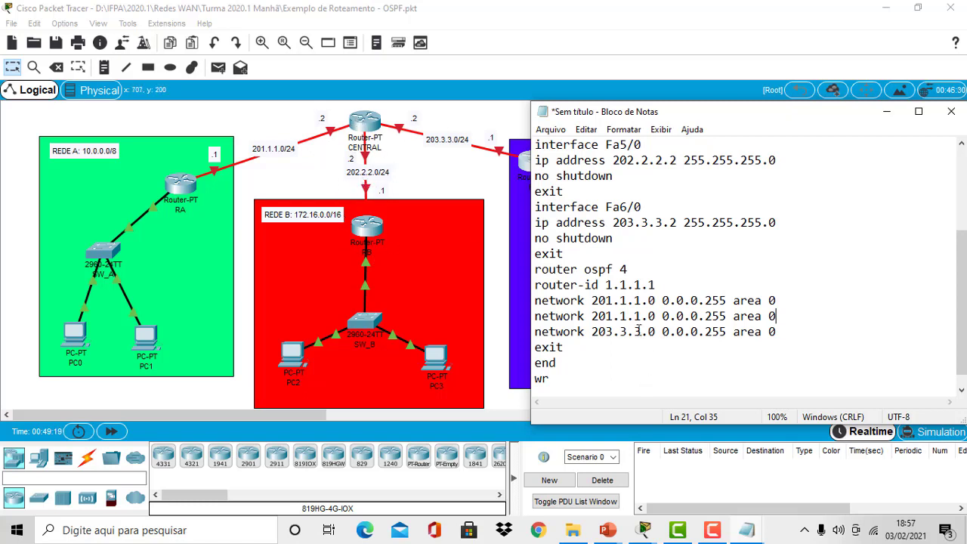
pyautogui.click(612, 316)
pyautogui.press('BackSpace')
pyautogui.write('2')
pyautogui.press('BackSpace')
pyautogui.press('BackSpace')
pyautogui.write('2.')
pyautogui.press('Delete')
pyautogui.write('2')
pyautogui.moveTo(662, 315); pyautogui.dragTo(726, 317)
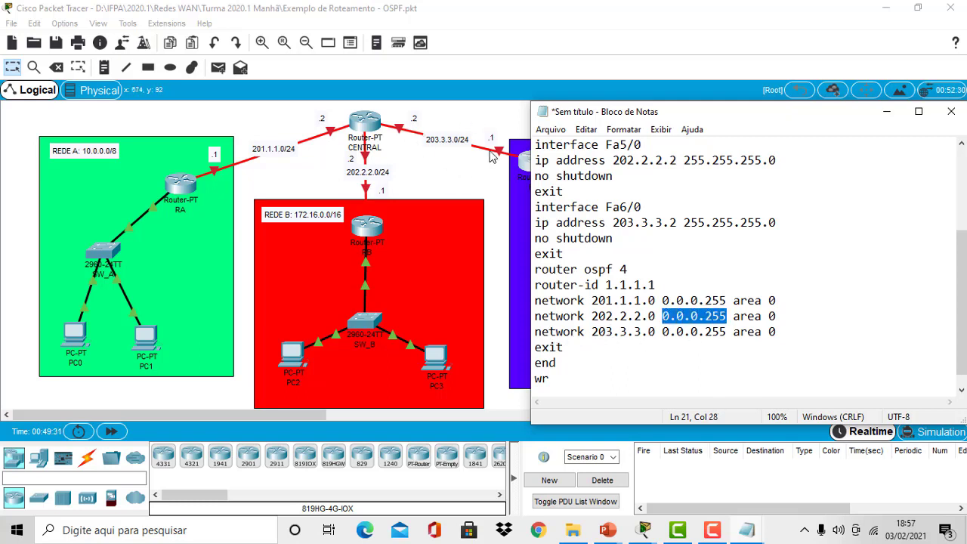
pyautogui.click(662, 332)
pyautogui.moveTo(664, 332); pyautogui.dragTo(799, 337)
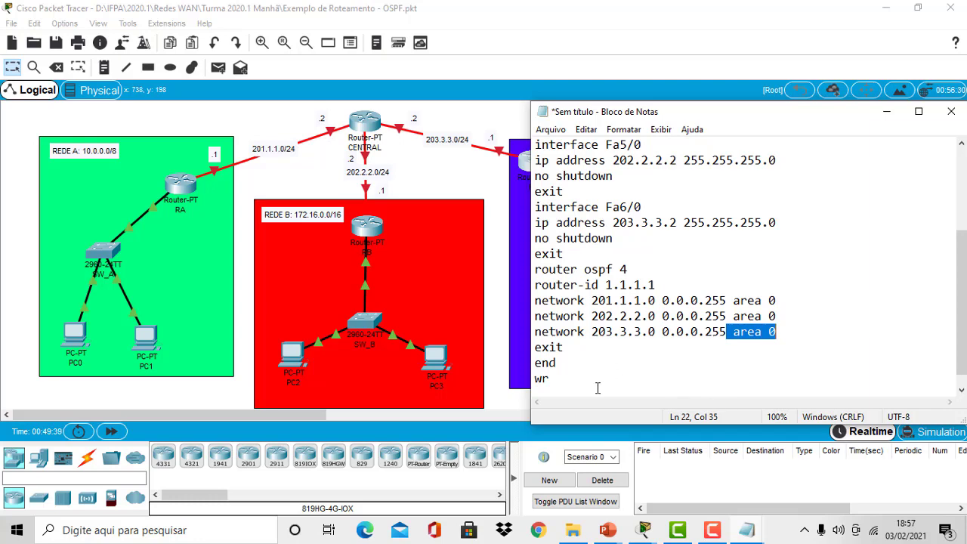
# Step: Save the script in the Redes WAN folder as "Roteador CENTRAL - OSPF"
pyautogui.hotkey('ctrl', 's')
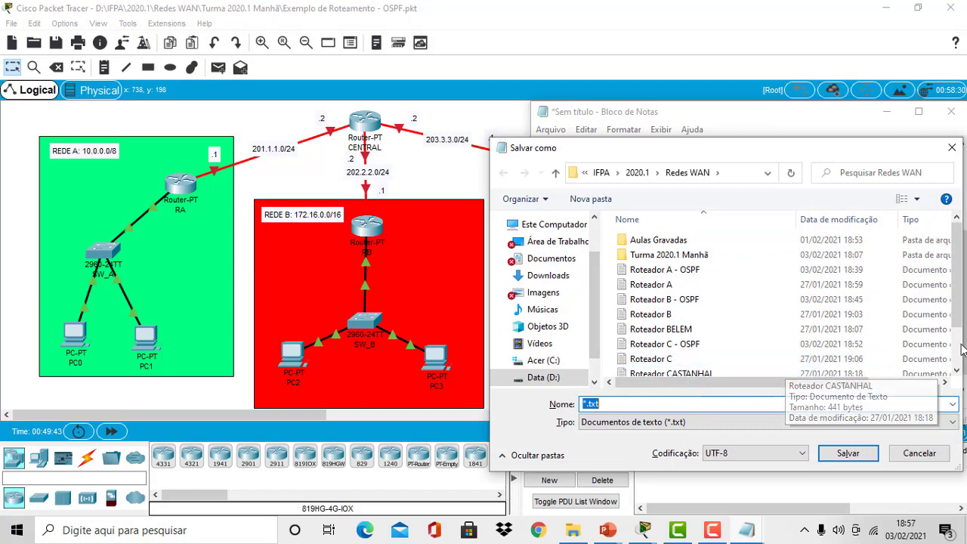
pyautogui.scroll(-1, 825, 363)
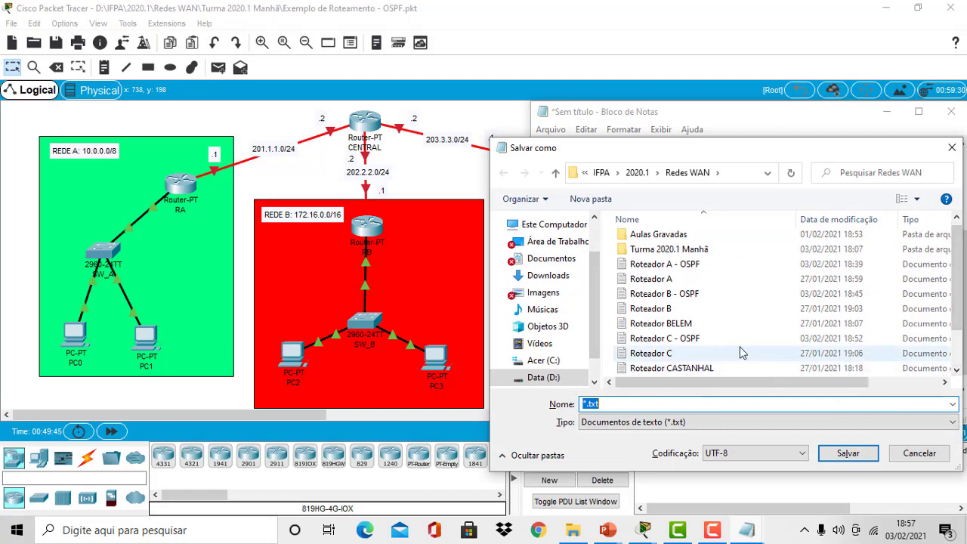
pyautogui.click(954, 376)
pyautogui.click(954, 370)
pyautogui.click(687, 369)
pyautogui.click(671, 403)
pyautogui.doubleClick(670, 403)
pyautogui.click(671, 403)
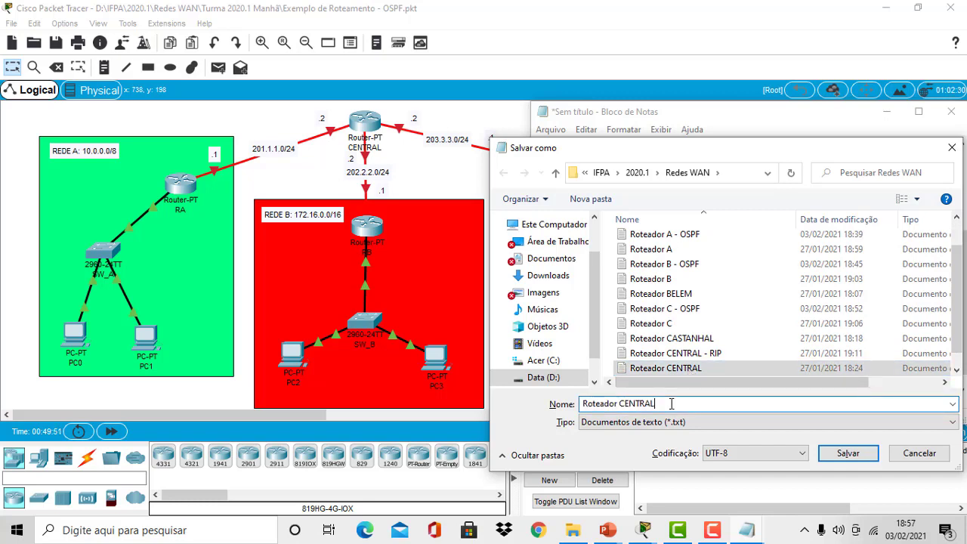
pyautogui.write('- O')
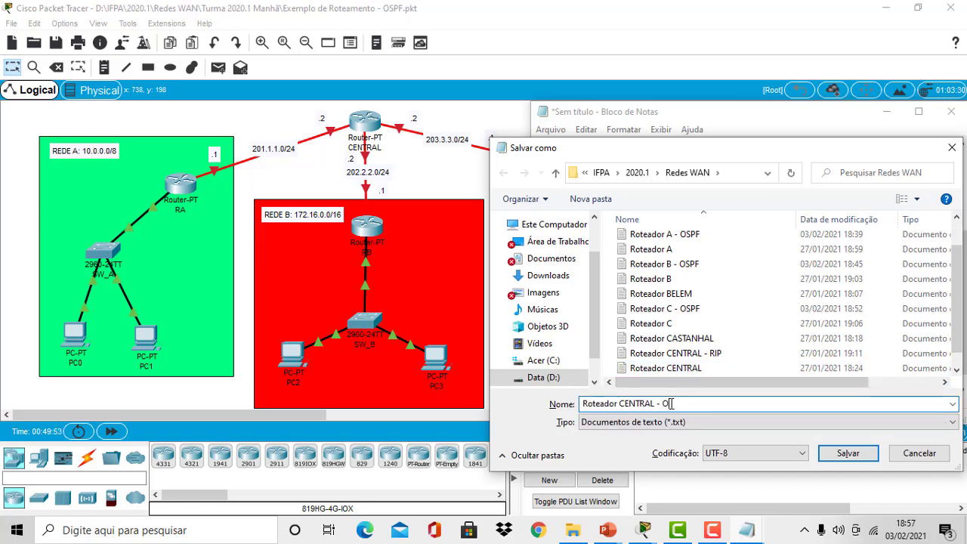
pyautogui.write('SPF')
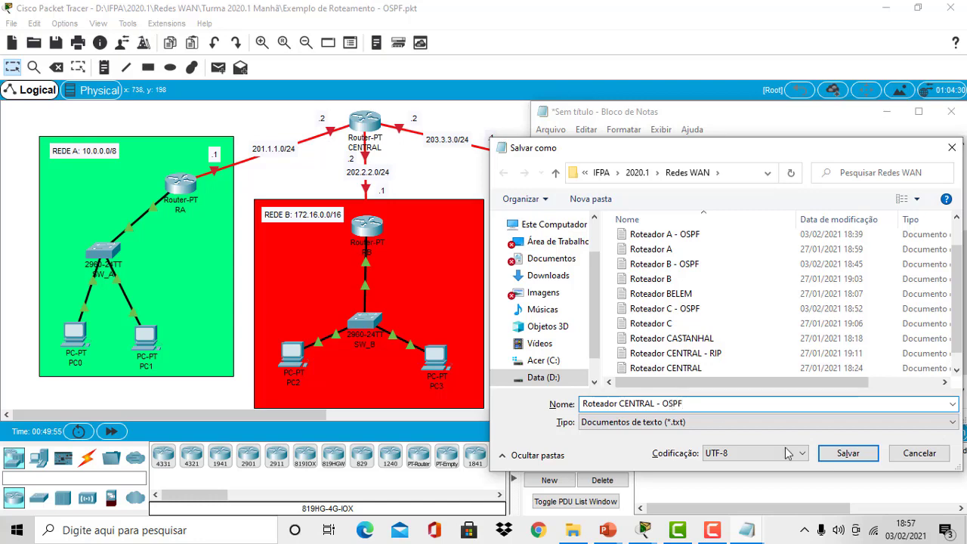
pyautogui.click(855, 460)
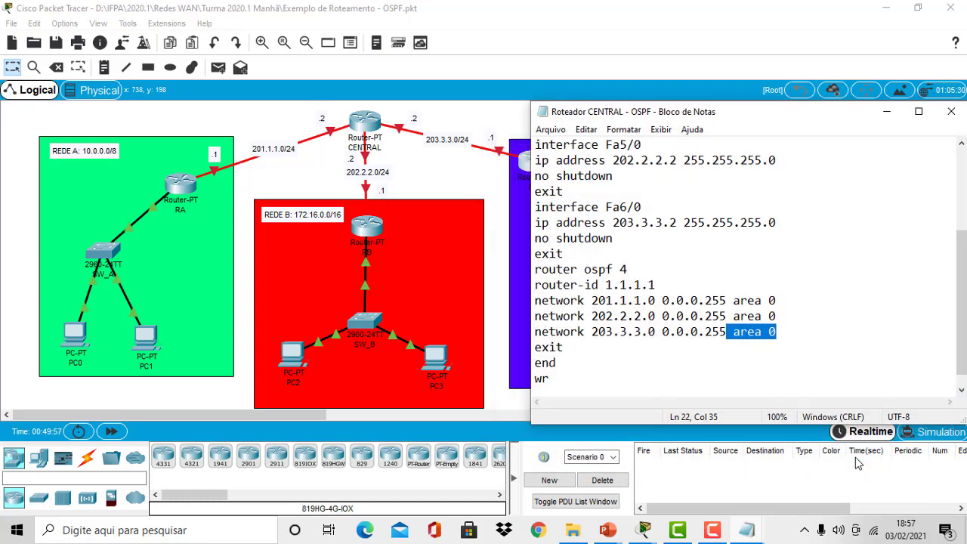
# Step: Copy the CENTRAL script's commands from enable through wr and run them in the CENTRAL router's command line
pyautogui.moveTo(559, 383); pyautogui.dragTo(535, 178)
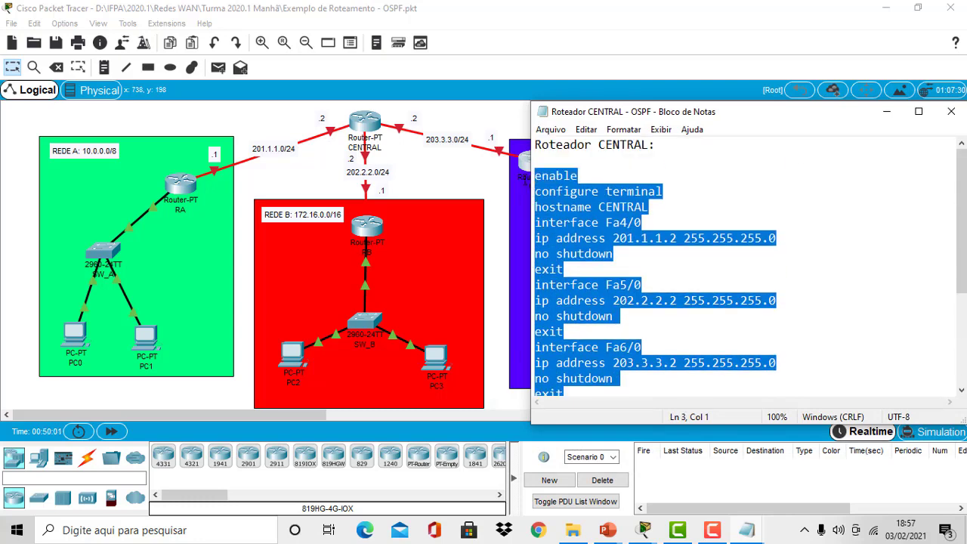
pyautogui.click(438, 195)
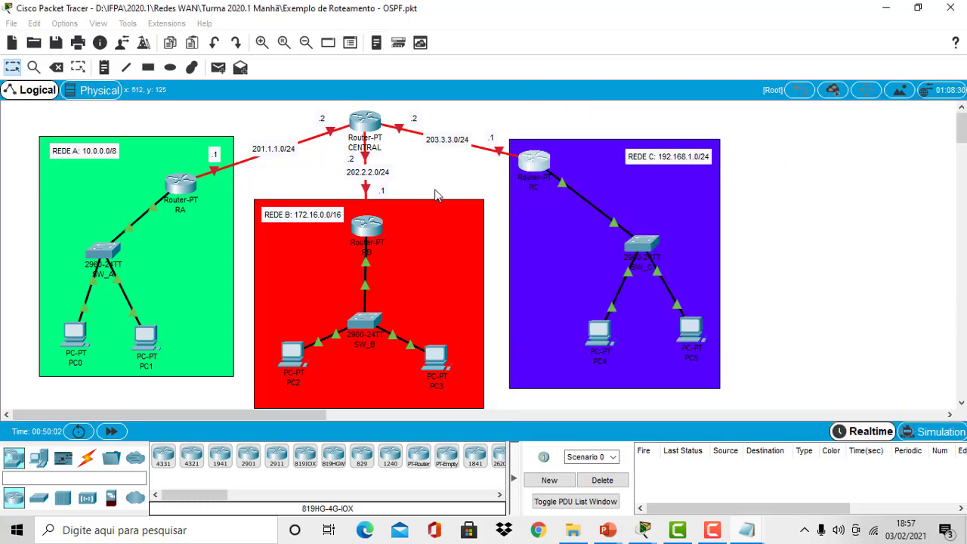
pyautogui.click(367, 124)
pyautogui.click(392, 95)
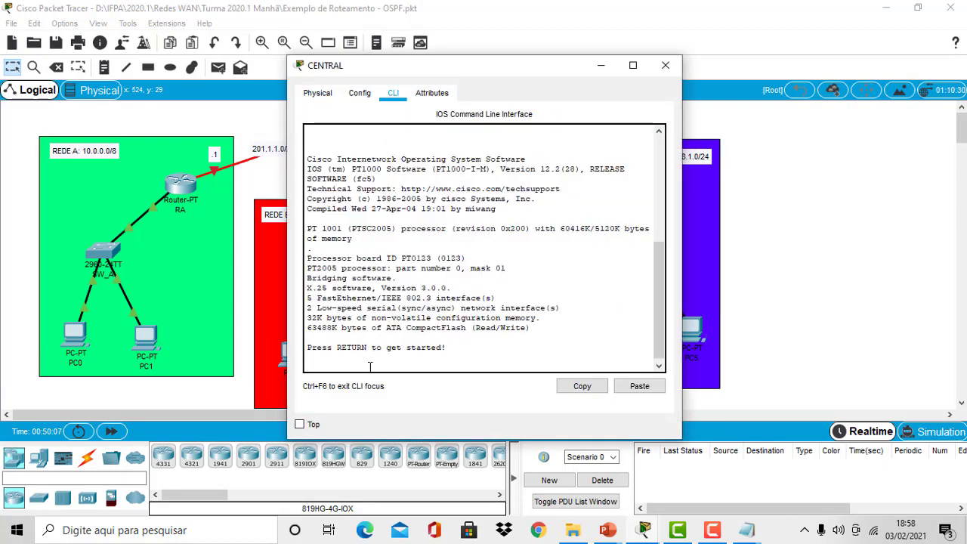
pyautogui.press('Return')
pyautogui.rightClick(370, 366)
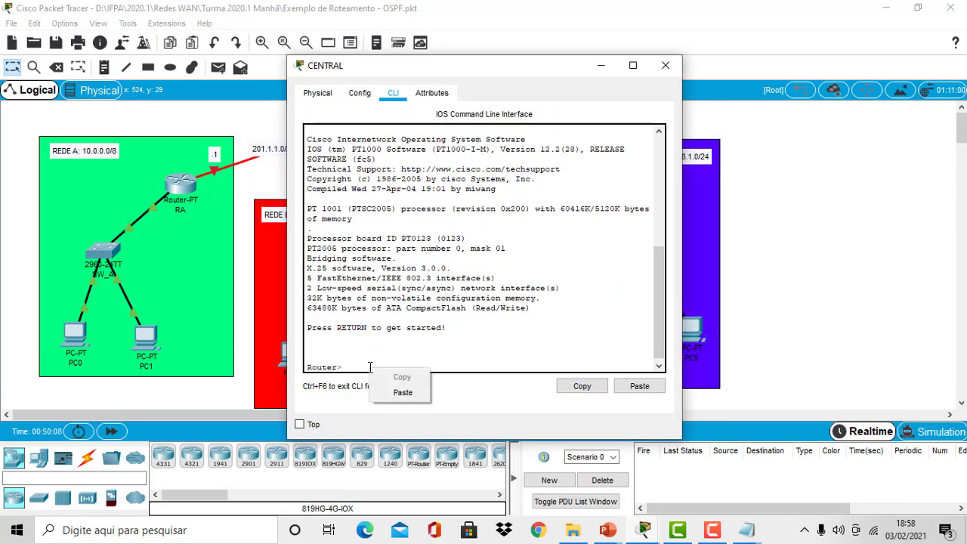
pyautogui.click(402, 393)
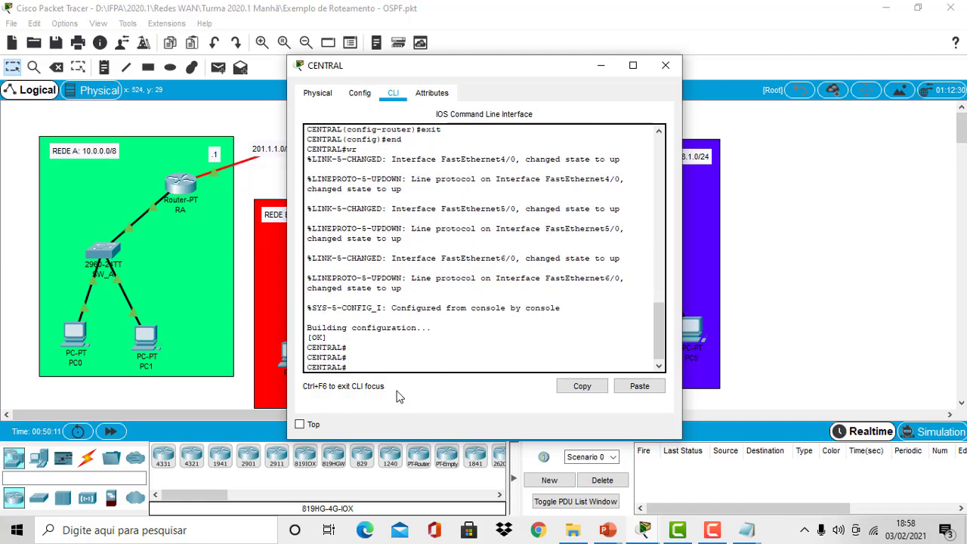
pyautogui.click(603, 68)
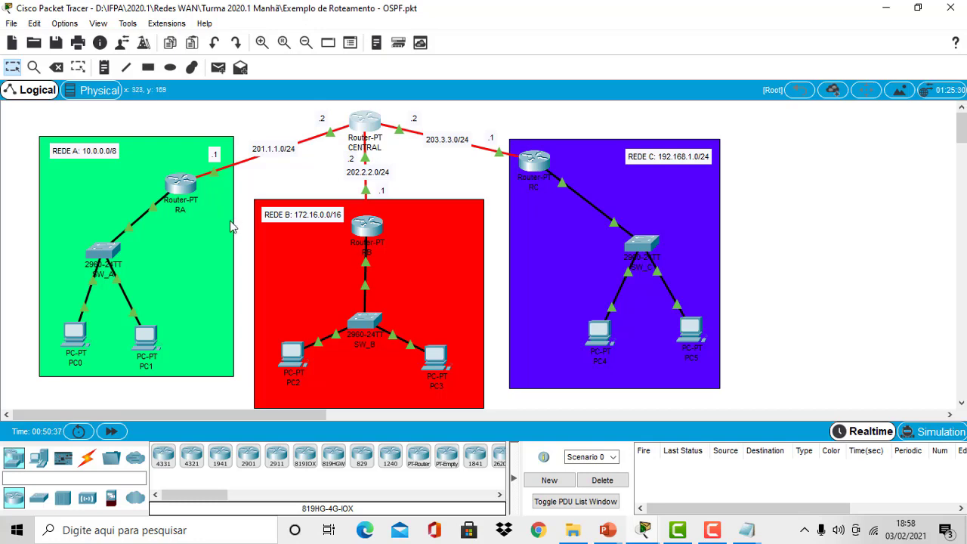
# Step: Enter privileged mode on router RA and display its routing table with show ip route
pyautogui.click(180, 189)
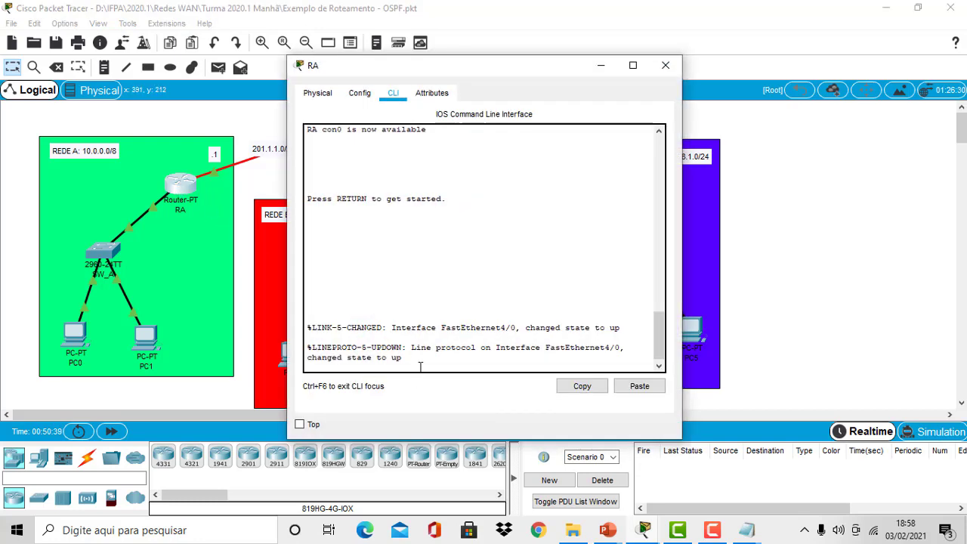
pyautogui.press('Return')
pyautogui.press('Return')
pyautogui.press('Return')
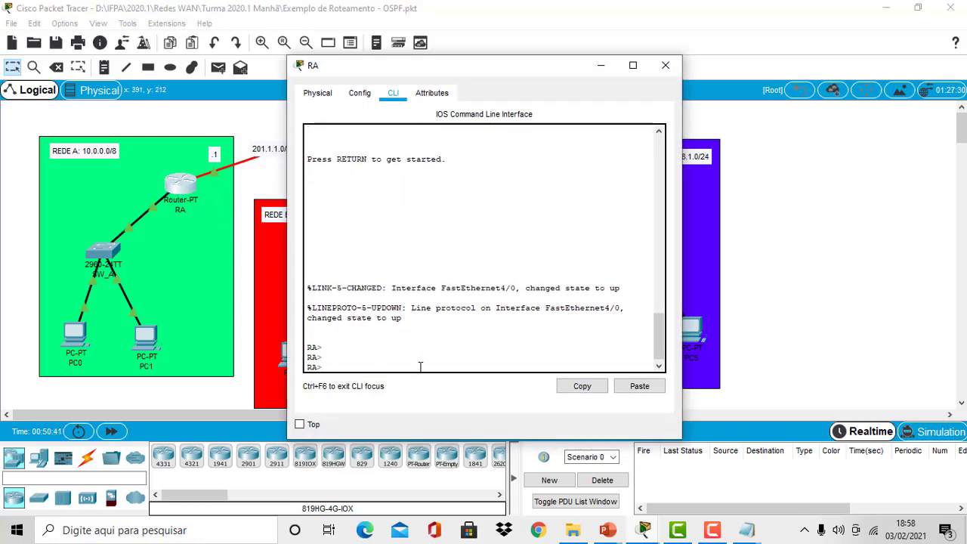
pyautogui.write('en')
pyautogui.press('Return')
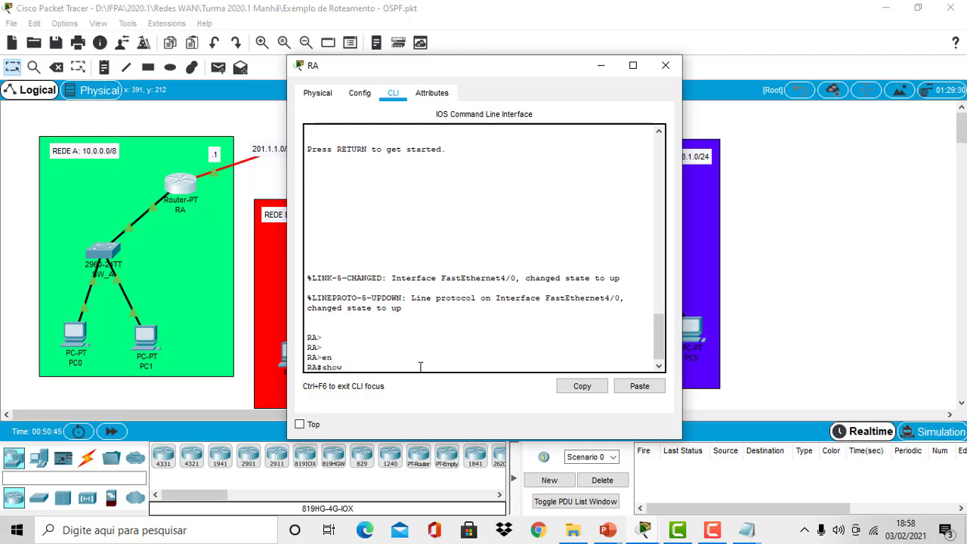
pyautogui.write('show ip route')
pyautogui.press('Return')
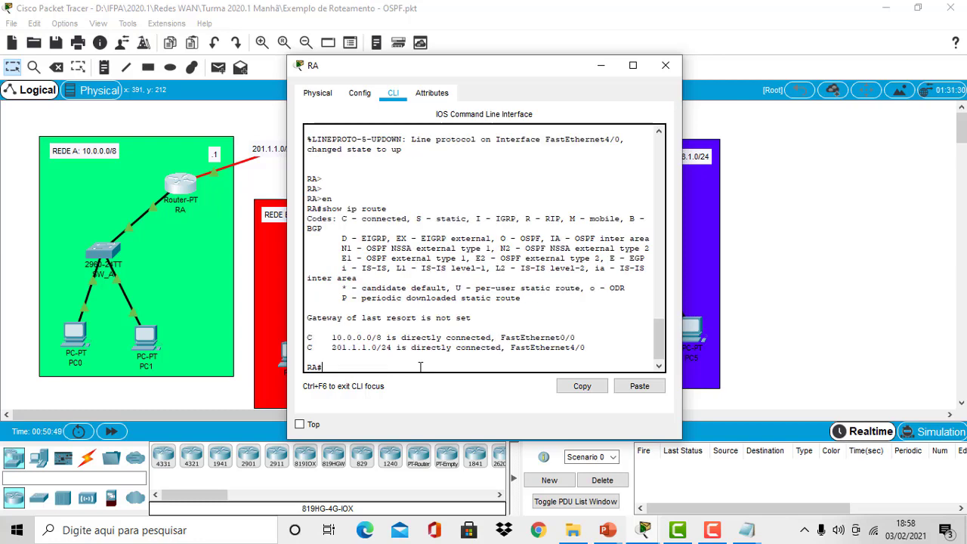
# Step: Move RA's window clear of the topology and examine the OSPF adjacency message in its command line
pyautogui.moveTo(438, 70); pyautogui.dragTo(596, 67)
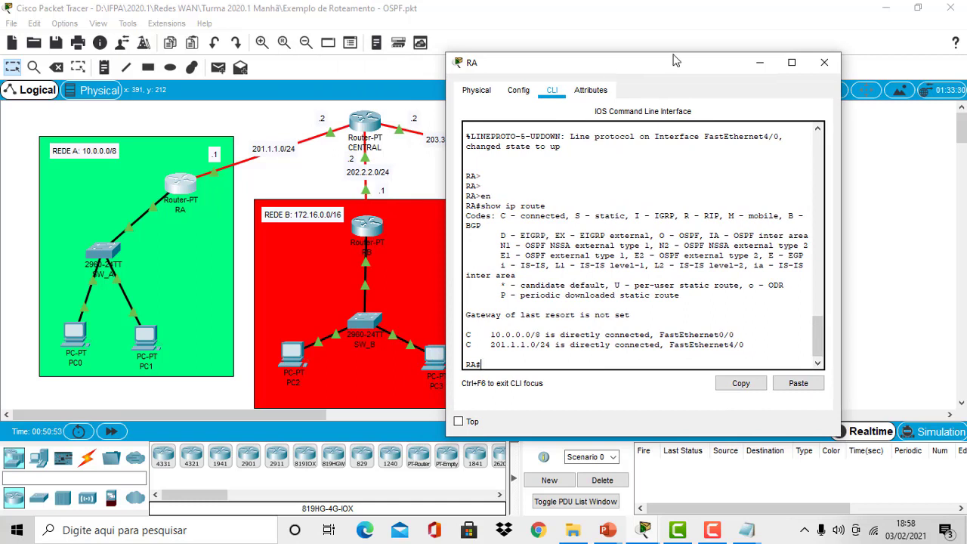
pyautogui.press('Return')
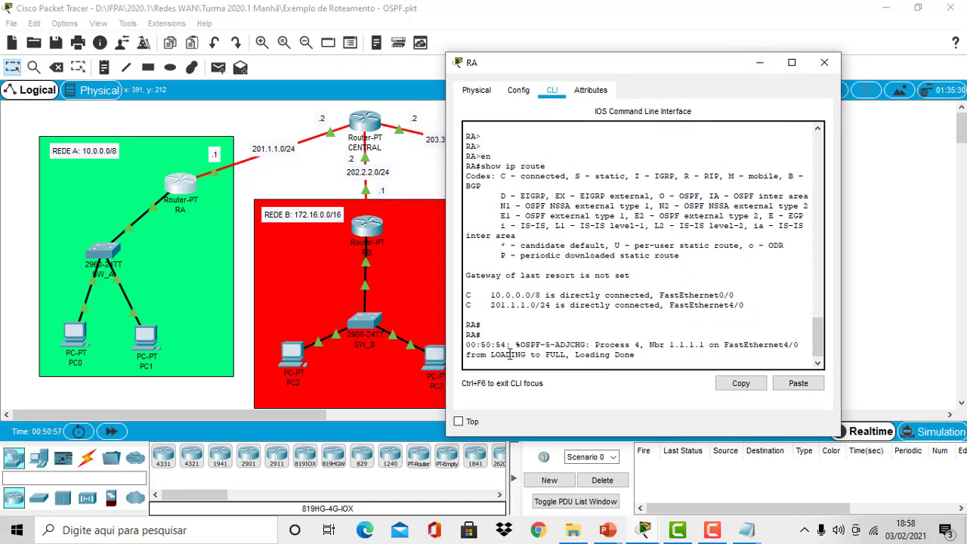
pyautogui.moveTo(517, 344); pyautogui.dragTo(593, 345)
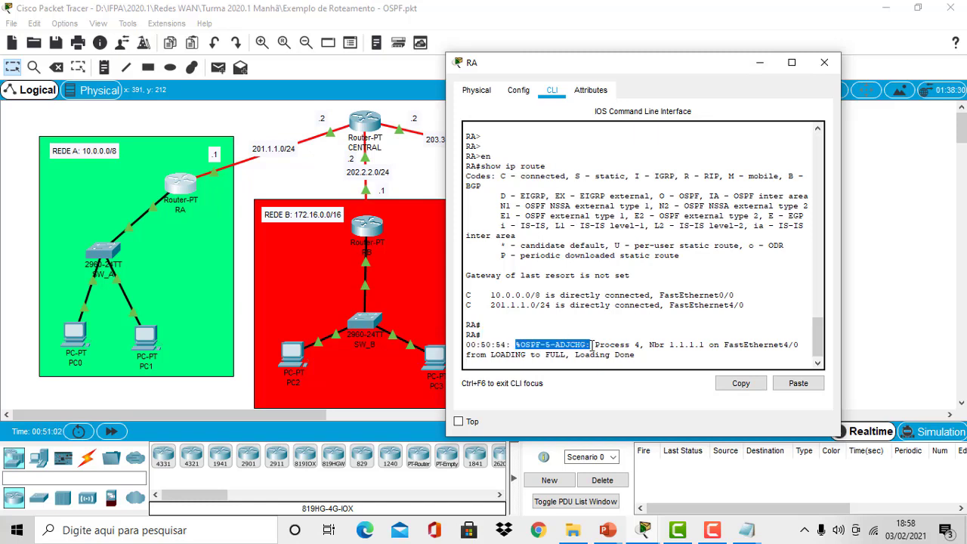
pyautogui.click(647, 349)
pyautogui.moveTo(648, 350); pyautogui.dragTo(672, 352)
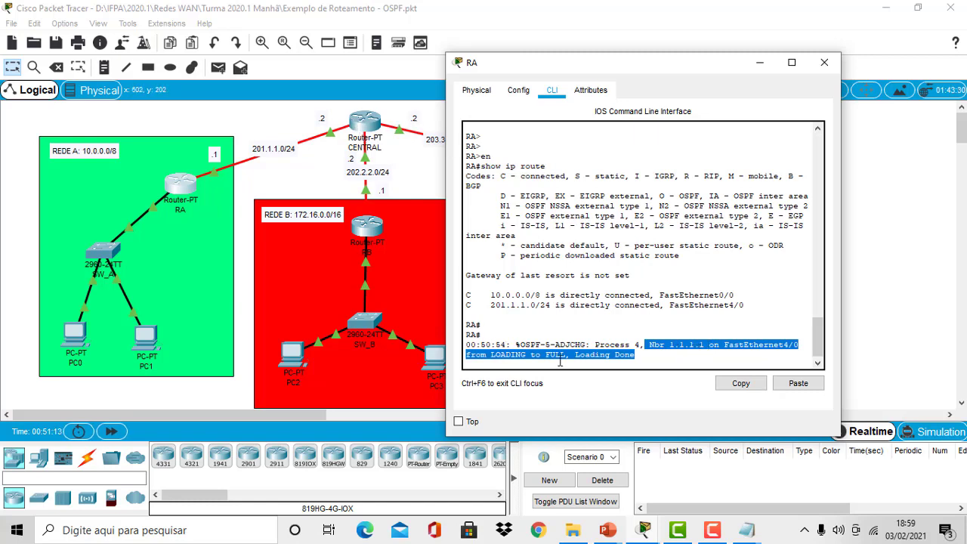
pyautogui.click(658, 363)
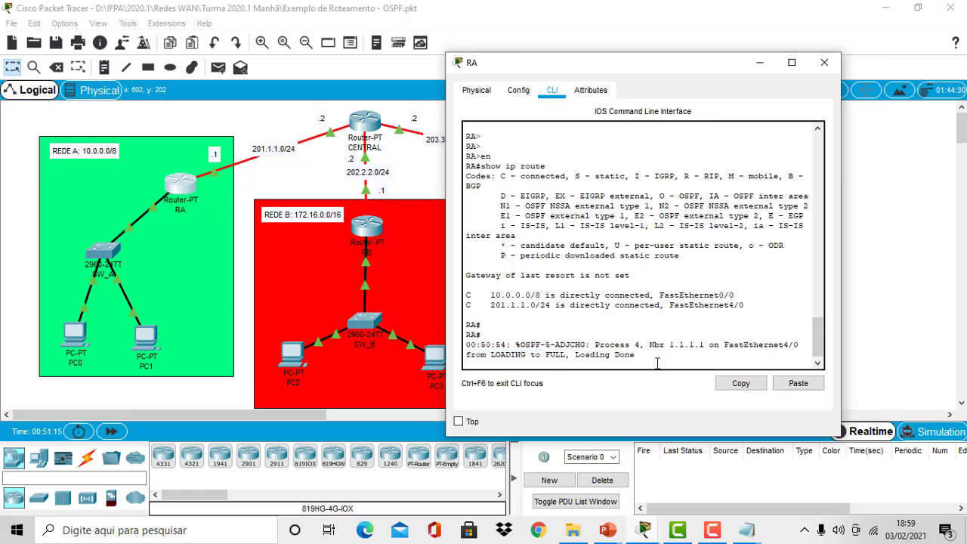
# Step: Run show ip route again on RA to refresh the routing table output
pyautogui.press('Return')
pyautogui.press('Return')
pyautogui.press('Up')
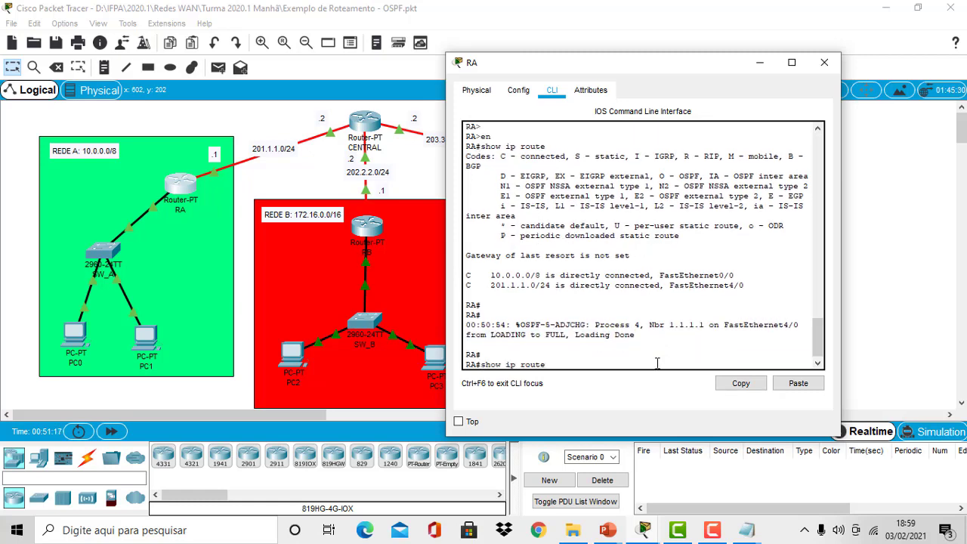
pyautogui.press('Return')
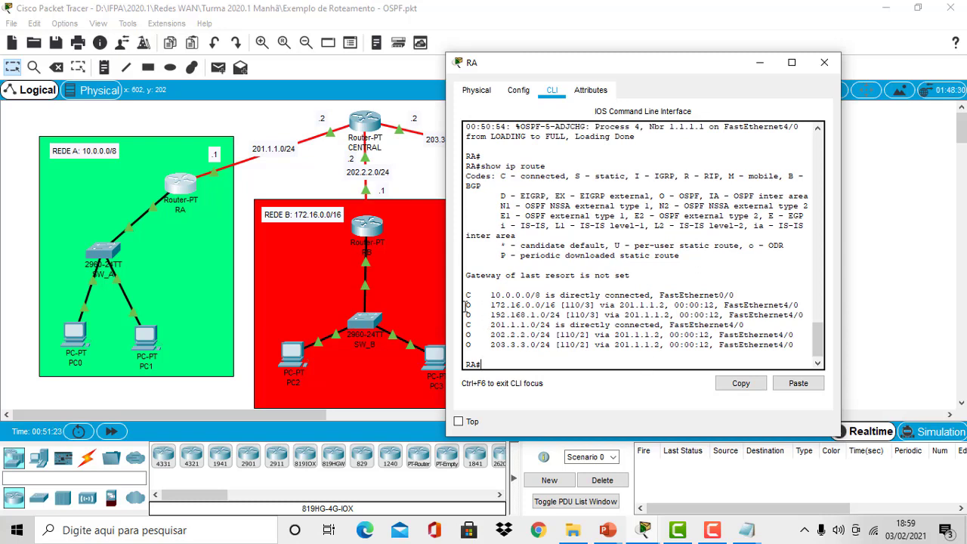
# Step: Examine each O-coded route in RA's routing table and match the code with the OSPF entry in the legend
pyautogui.moveTo(465, 305); pyautogui.dragTo(806, 309)
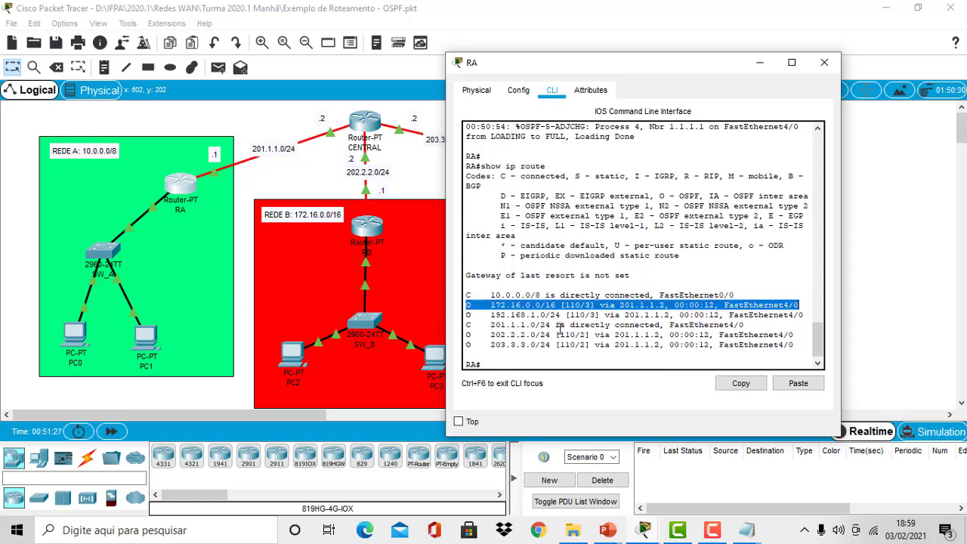
pyautogui.moveTo(656, 195); pyautogui.dragTo(707, 195)
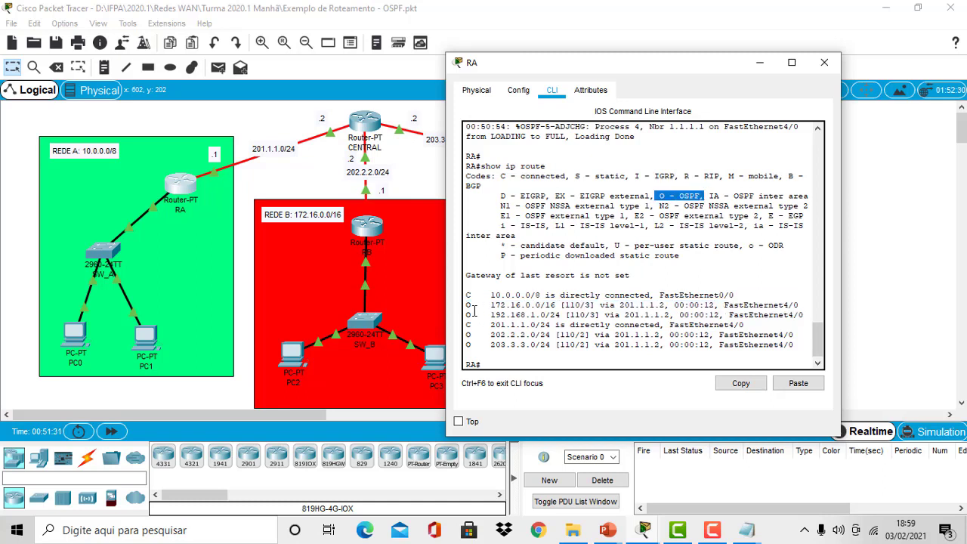
pyautogui.moveTo(467, 305); pyautogui.dragTo(801, 304)
pyautogui.moveTo(467, 315); pyautogui.dragTo(805, 316)
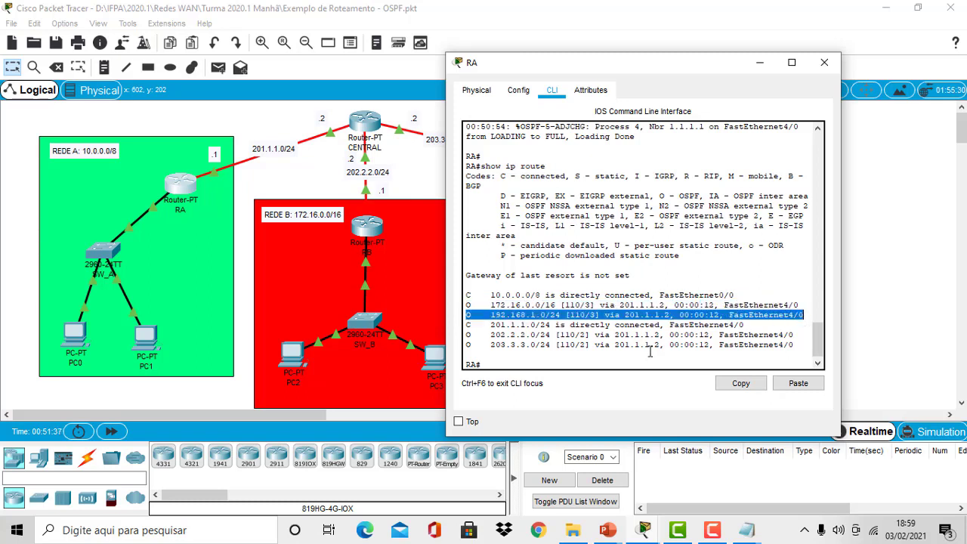
pyautogui.click(466, 340)
pyautogui.moveTo(467, 340); pyautogui.dragTo(778, 336)
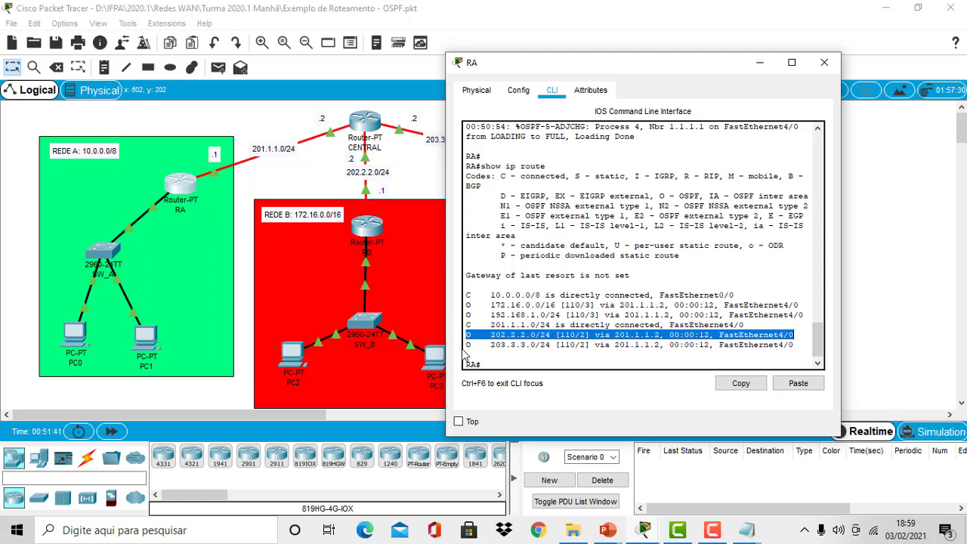
pyautogui.moveTo(467, 345); pyautogui.dragTo(807, 348)
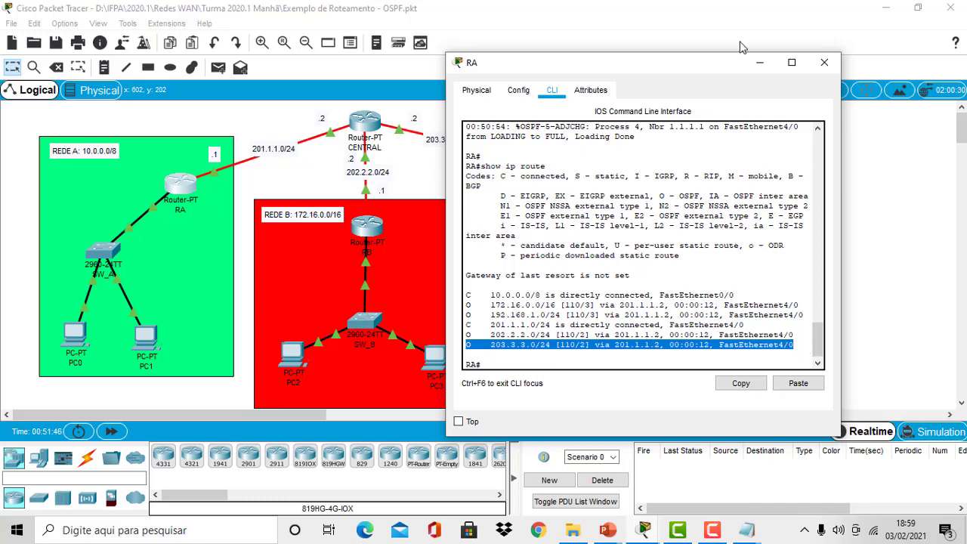
# Step: Compare RA's directly connected and OSPF routes with the networks drawn in the topology
pyautogui.moveTo(654, 72); pyautogui.dragTo(755, 57)
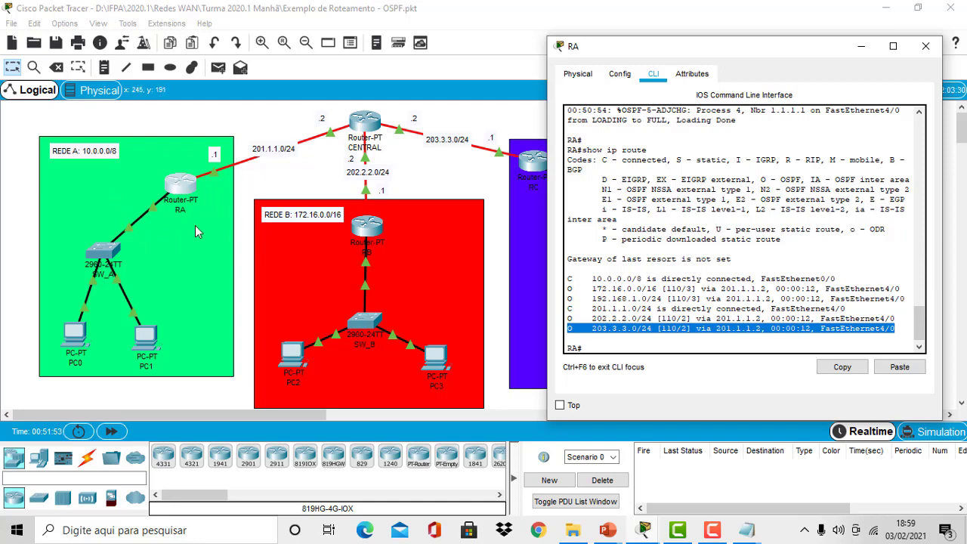
pyautogui.click(567, 277)
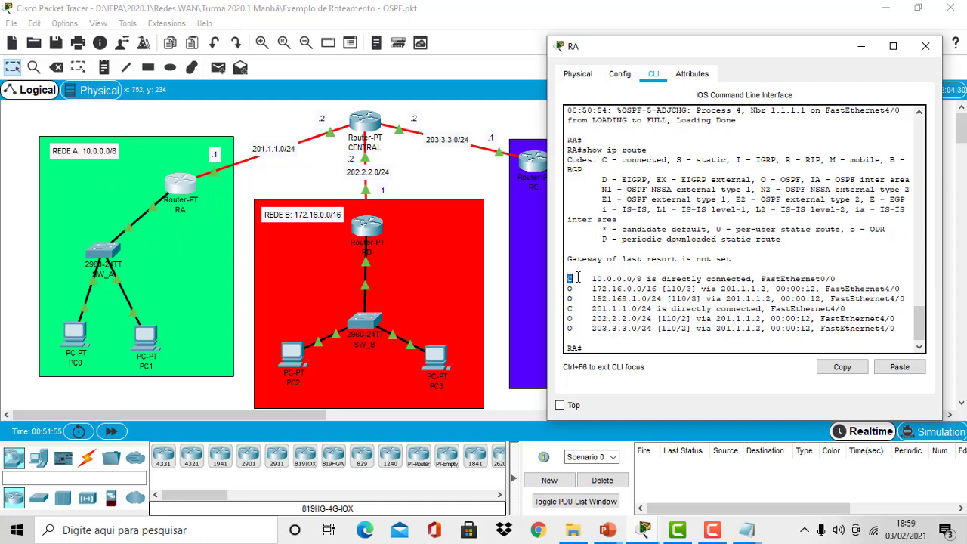
pyautogui.moveTo(568, 307); pyautogui.dragTo(577, 307)
pyautogui.moveTo(570, 290); pyautogui.dragTo(910, 300)
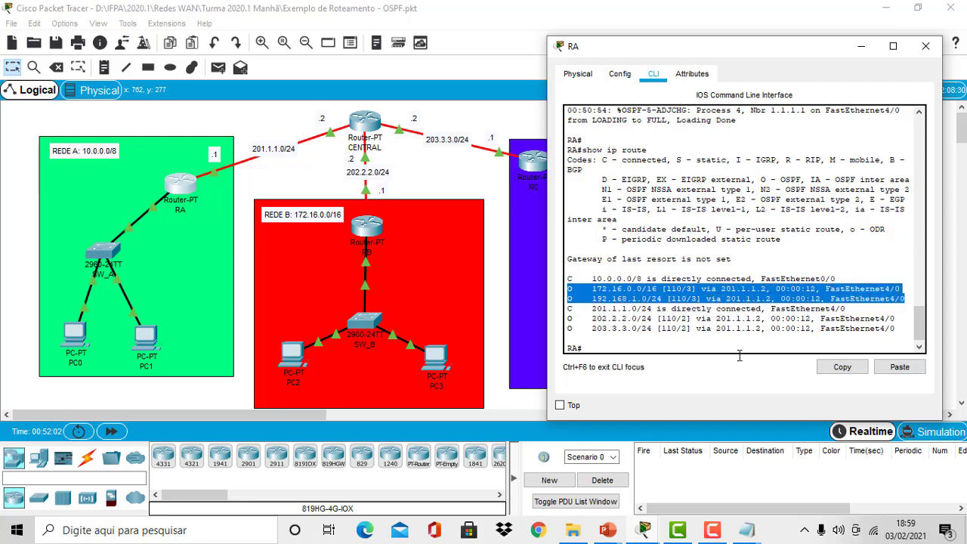
pyautogui.moveTo(569, 318); pyautogui.dragTo(909, 328)
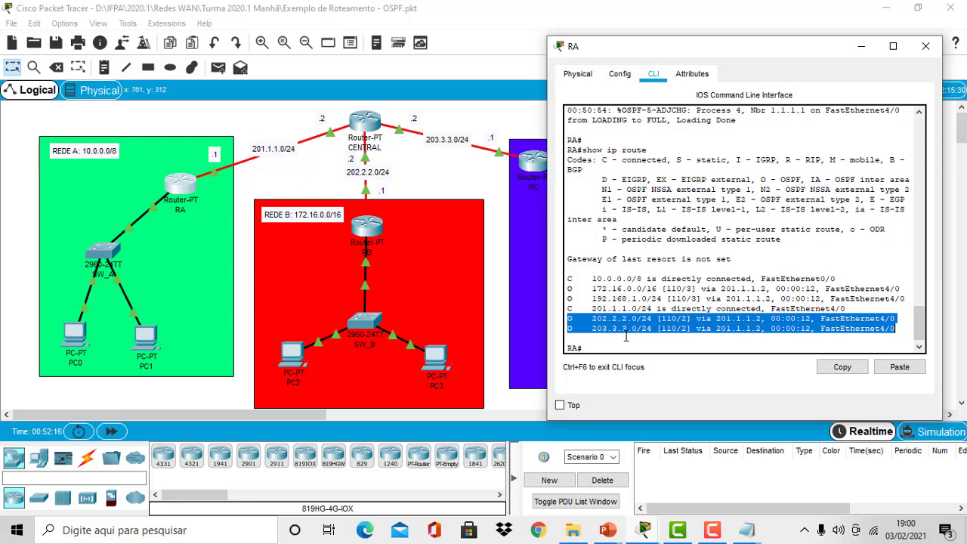
pyautogui.moveTo(570, 287); pyautogui.dragTo(910, 291)
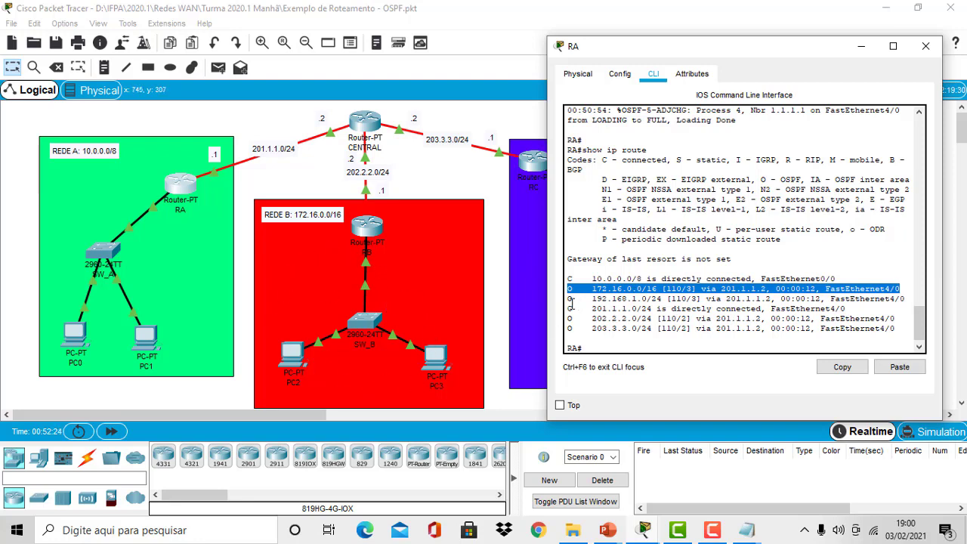
pyautogui.moveTo(569, 298); pyautogui.dragTo(920, 298)
pyautogui.moveTo(812, 51); pyautogui.dragTo(760, 31)
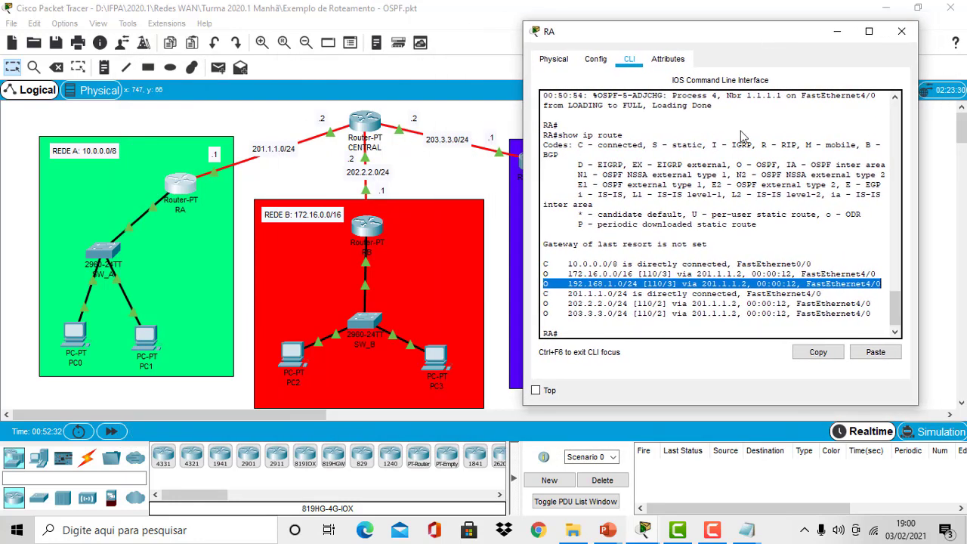
# Step: Match the 202.2.2.0/24 and 203.3.3.0/24 routes with the links at the CENTRAL router, and minimize RA's window
pyautogui.moveTo(568, 304); pyautogui.dragTo(630, 302)
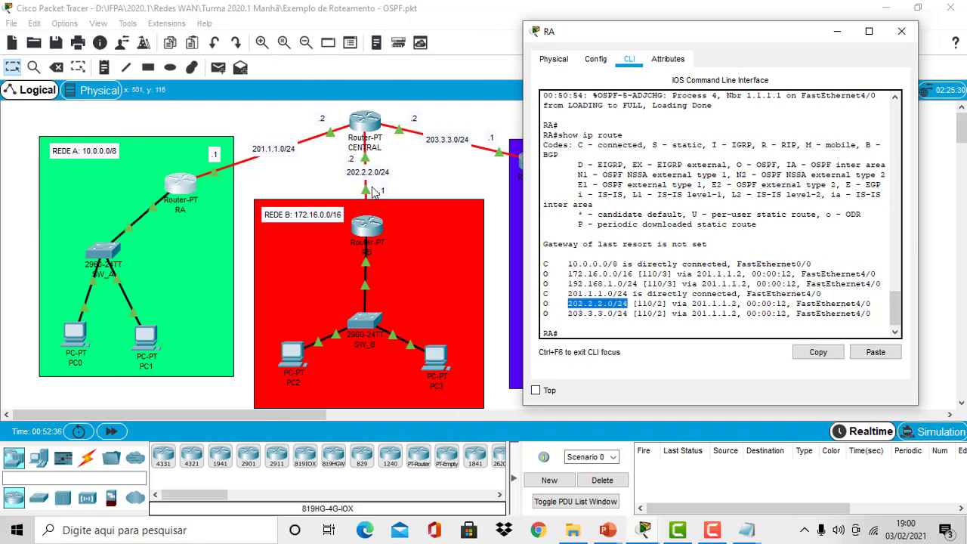
pyautogui.click(567, 313)
pyautogui.moveTo(566, 314); pyautogui.dragTo(632, 314)
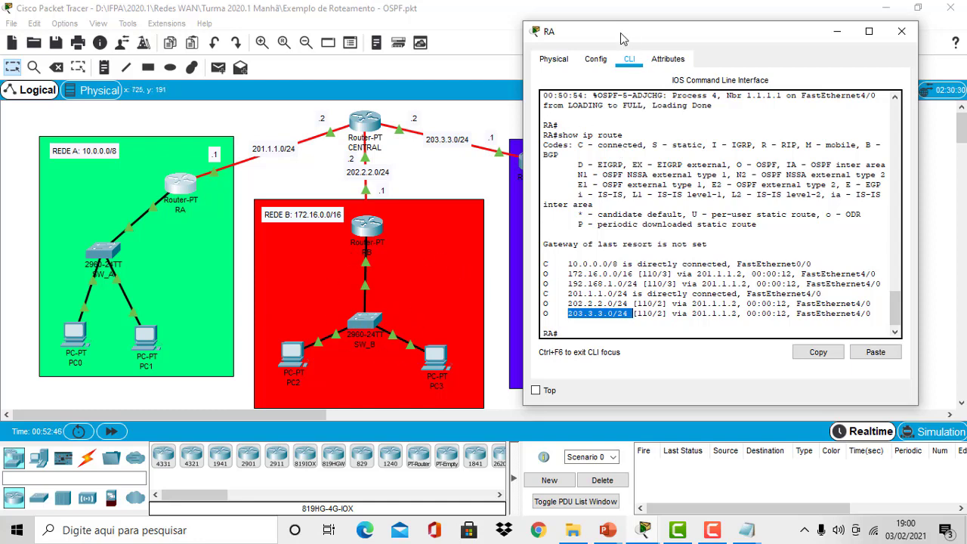
pyautogui.moveTo(621, 38); pyautogui.dragTo(724, 44)
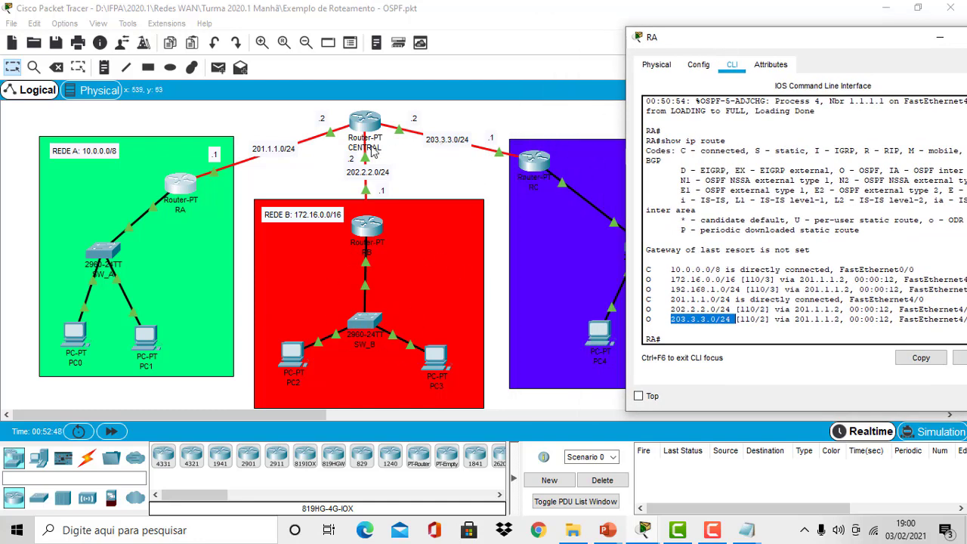
pyautogui.moveTo(730, 50); pyautogui.dragTo(423, 85)
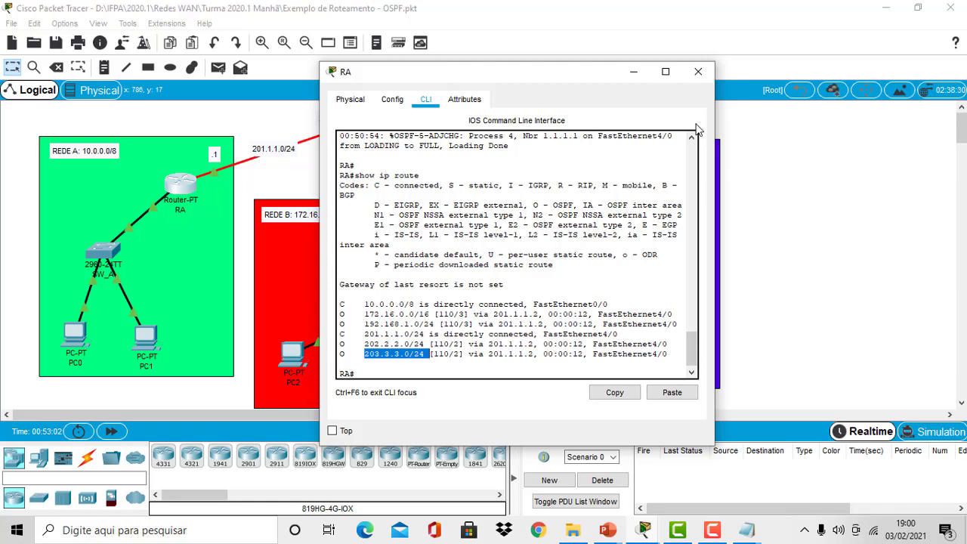
pyautogui.click(635, 73)
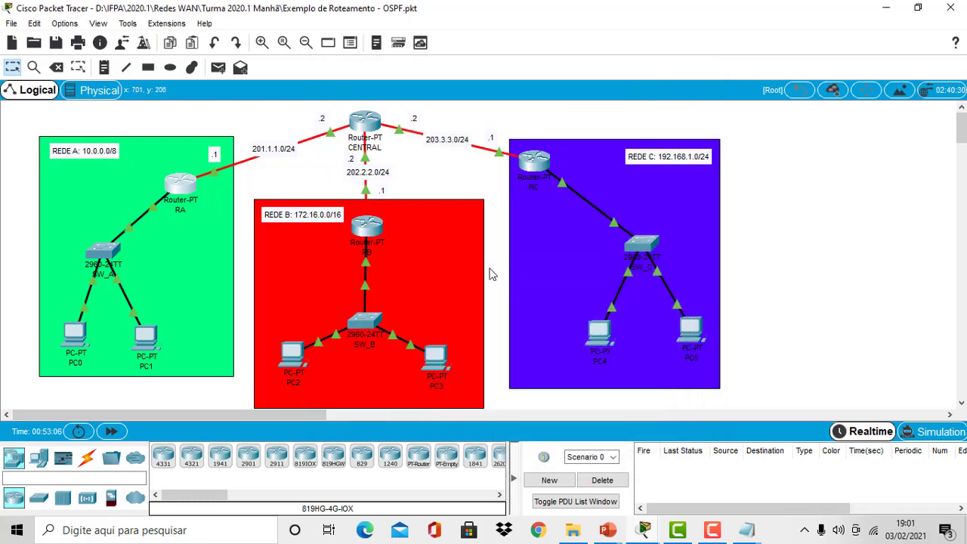
# Step: Open the Command Prompt on PC0 and begin a ping command with the partial address 192.168.1
pyautogui.click(75, 335)
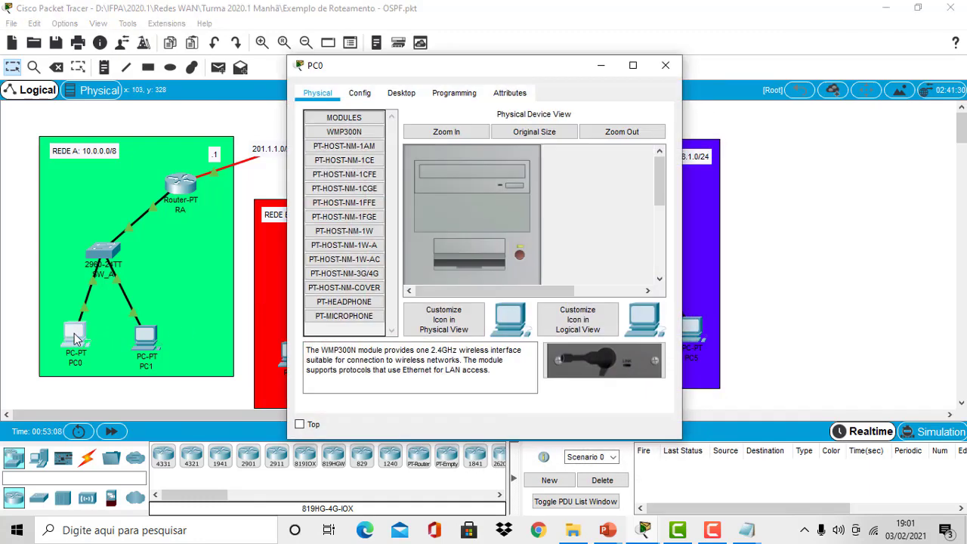
pyautogui.click(391, 95)
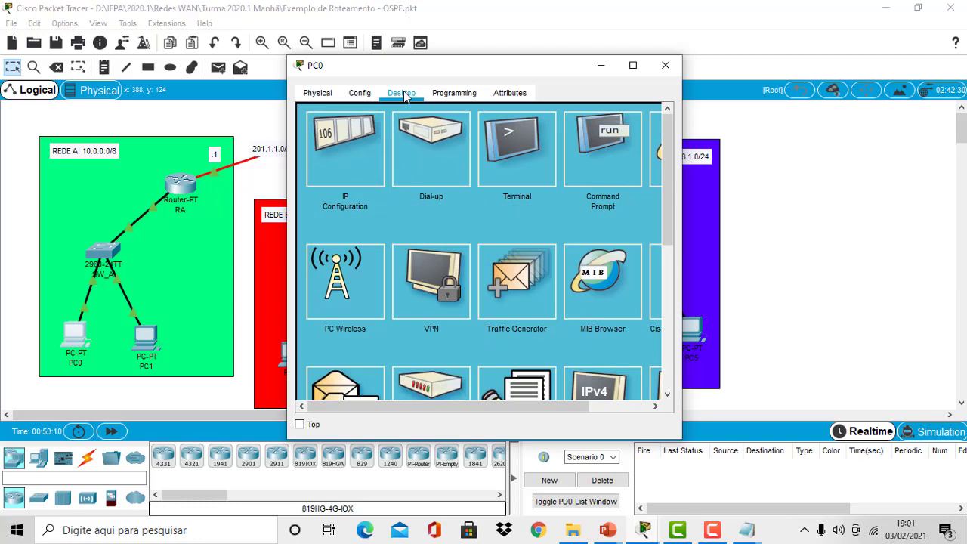
pyautogui.click(665, 65)
pyautogui.click(72, 355)
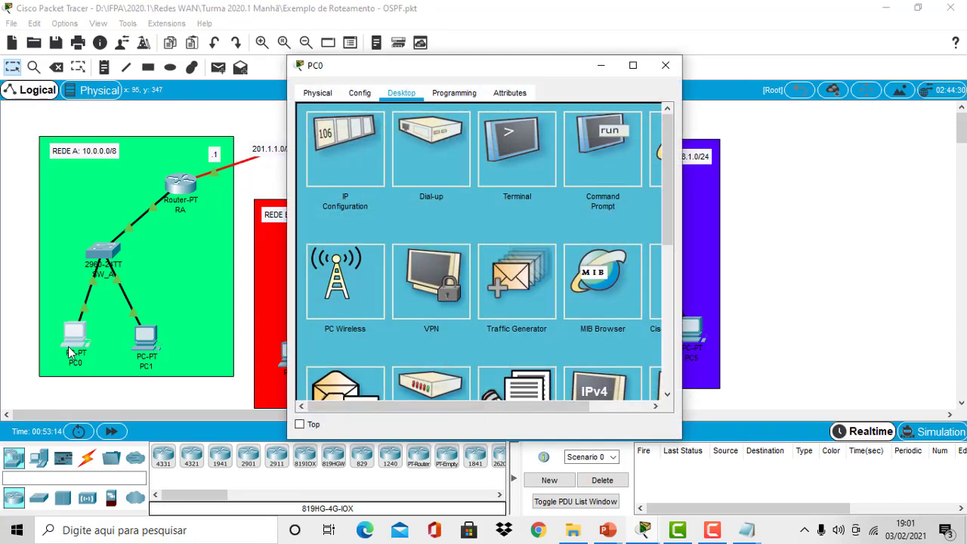
pyautogui.moveTo(482, 76); pyautogui.dragTo(410, 65)
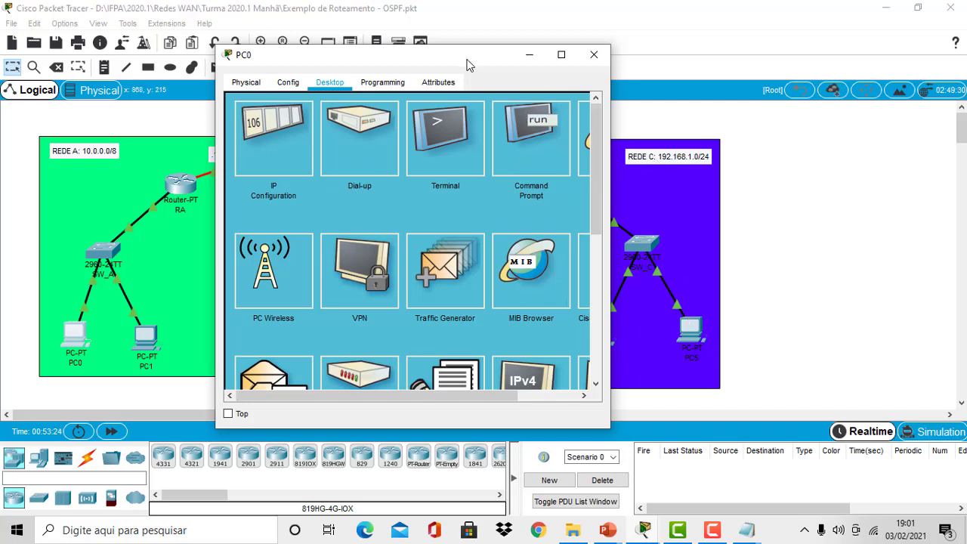
pyautogui.moveTo(474, 60); pyautogui.dragTo(437, 57)
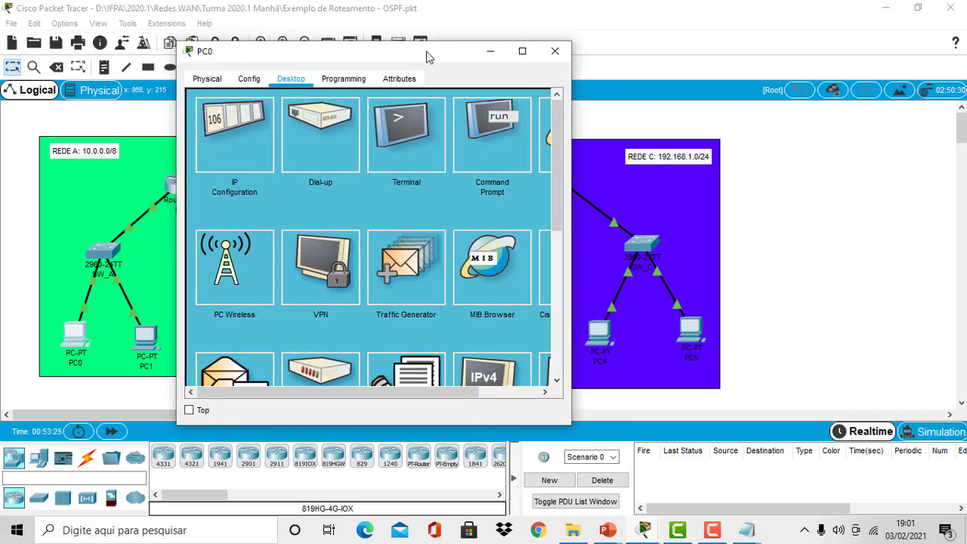
pyautogui.click(486, 124)
pyautogui.write('ping ')
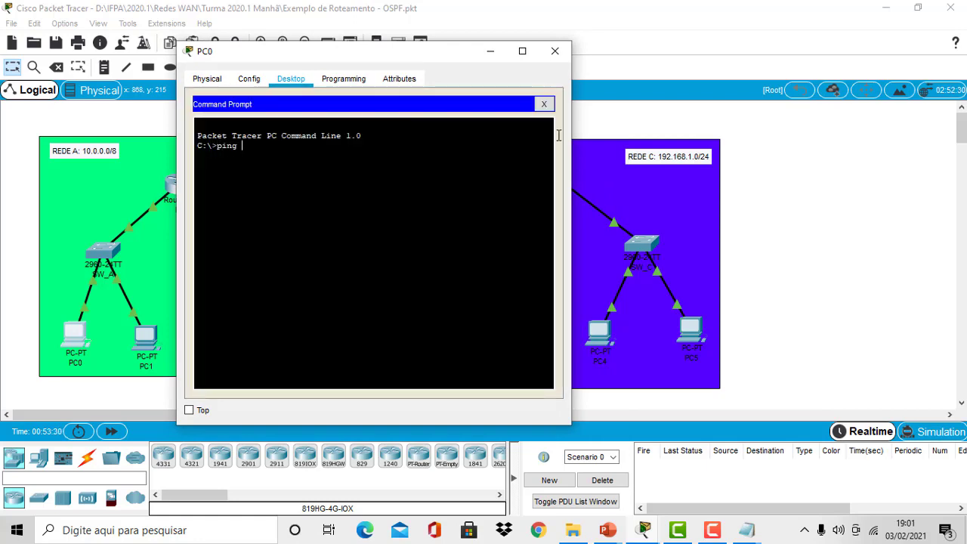
pyautogui.write('192.168.1.')
# Step: Look up PC5's IPv4 address in its IP Configuration, and close PC5's window
pyautogui.moveTo(439, 50); pyautogui.dragTo(330, 54)
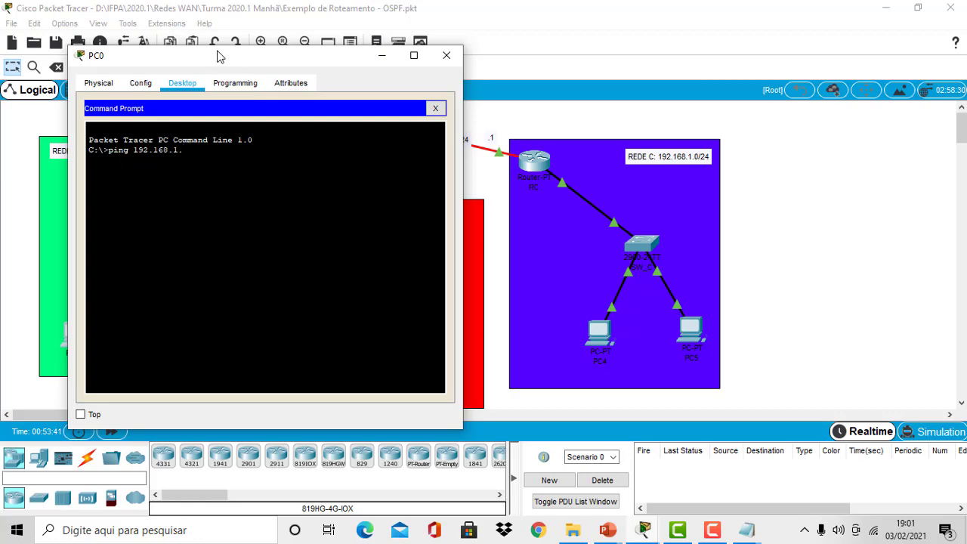
pyautogui.click(689, 329)
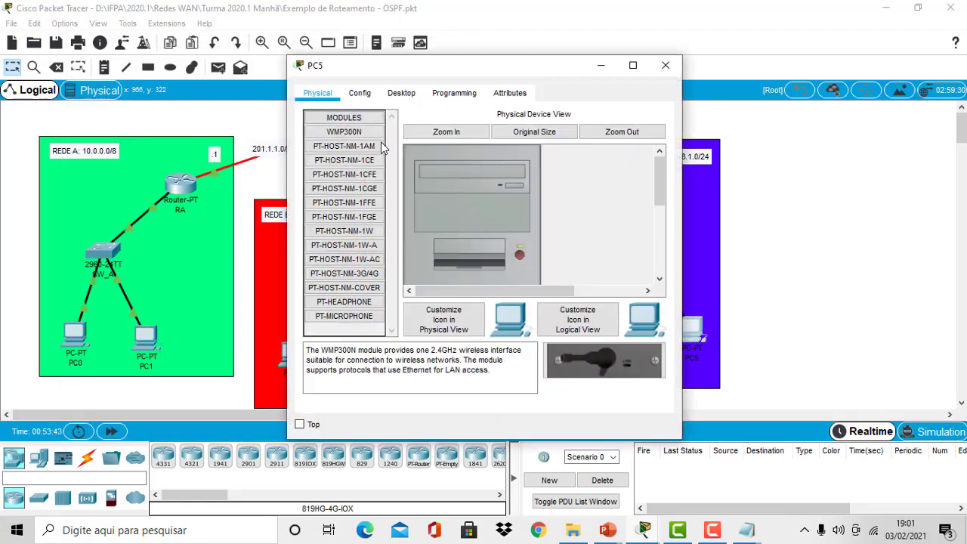
pyautogui.click(401, 92)
pyautogui.click(342, 132)
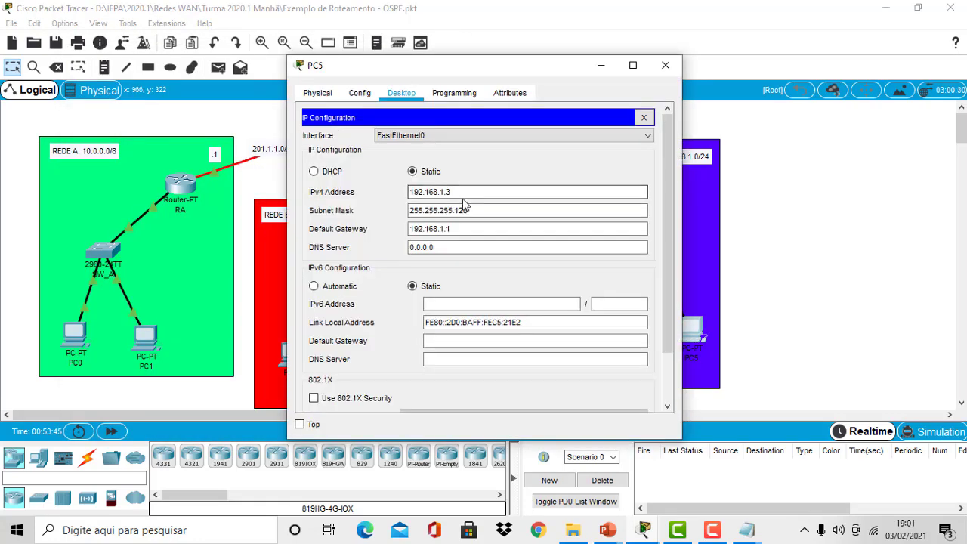
pyautogui.click(644, 117)
pyautogui.click(665, 65)
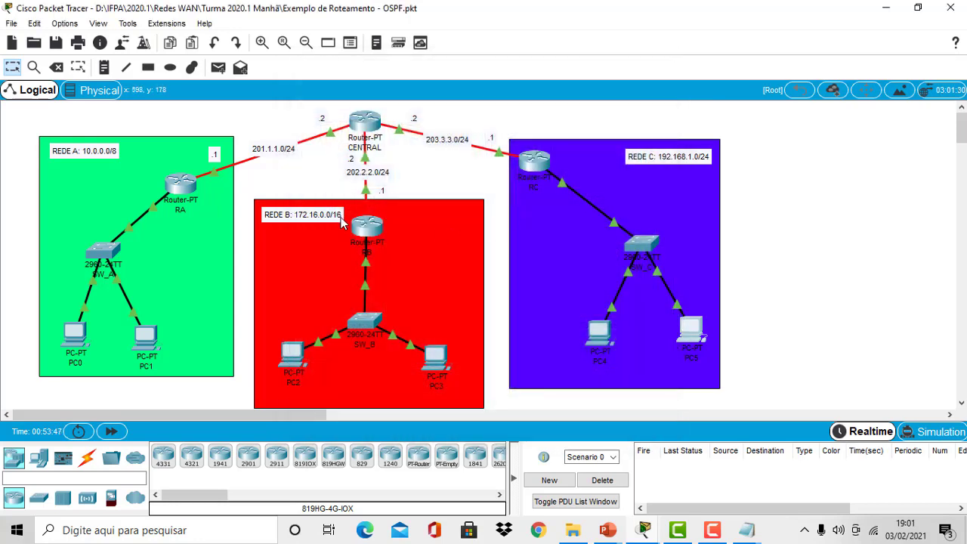
# Step: Complete and run the ping from PC0 to 192.168.1.3, highlight the reply lines, and minimize PC0's window
pyautogui.click(72, 338)
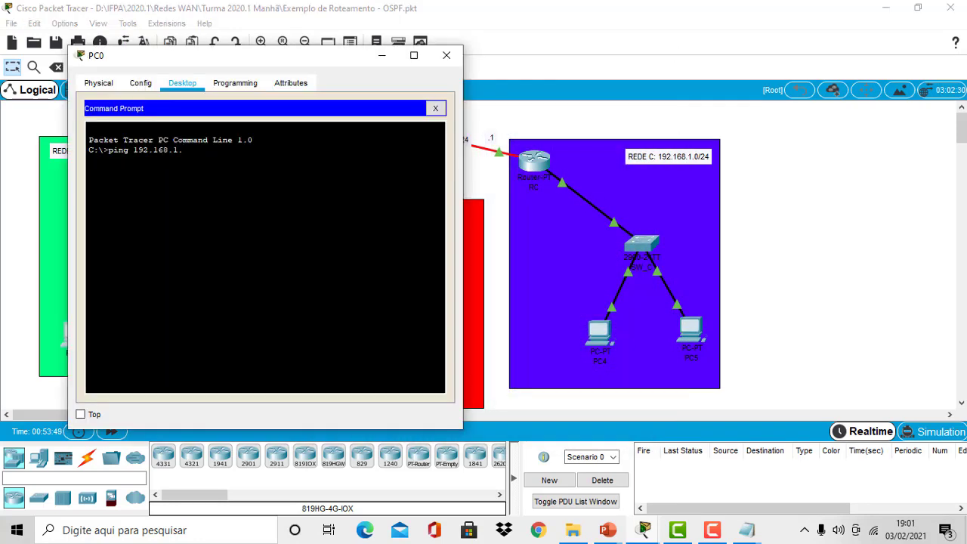
pyautogui.moveTo(279, 58); pyautogui.dragTo(387, 49)
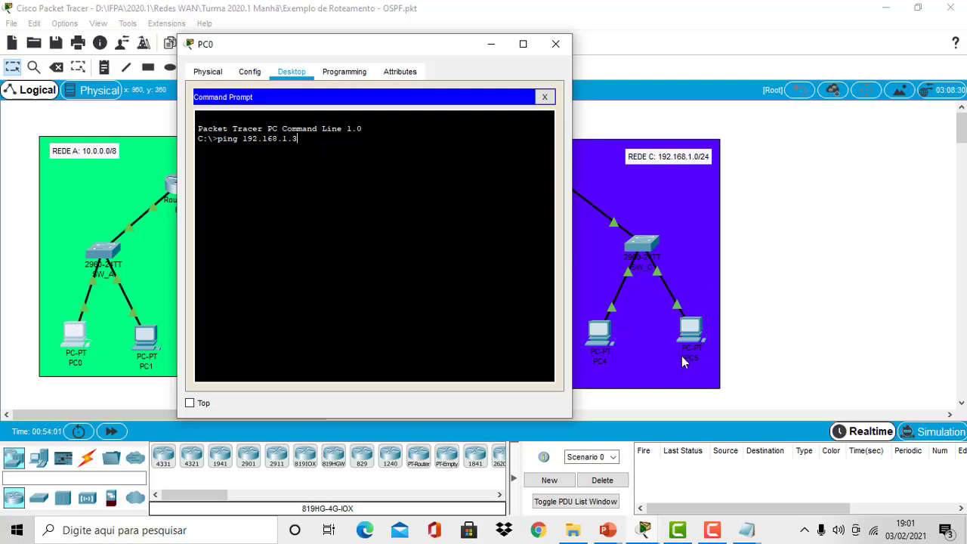
pyautogui.press('Return')
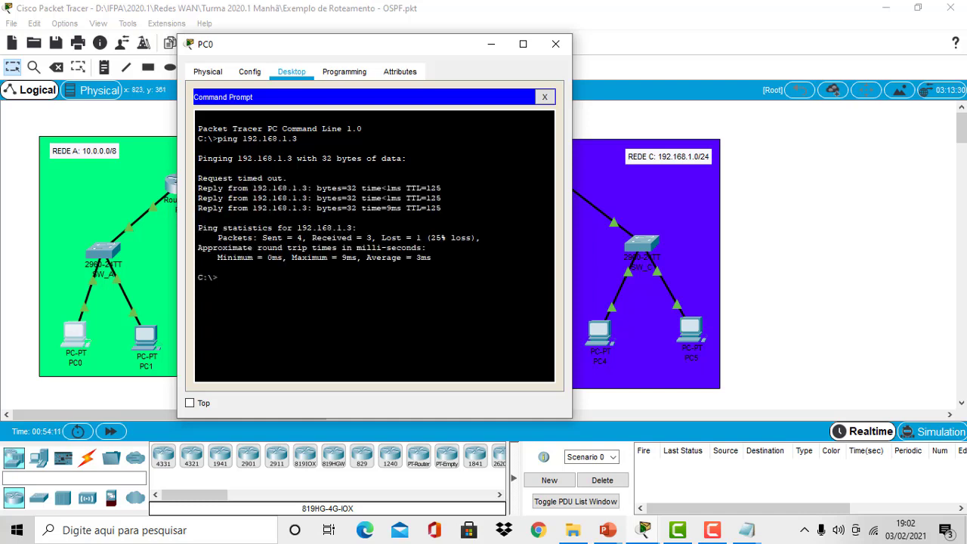
pyautogui.moveTo(285, 178); pyautogui.dragTo(443, 210)
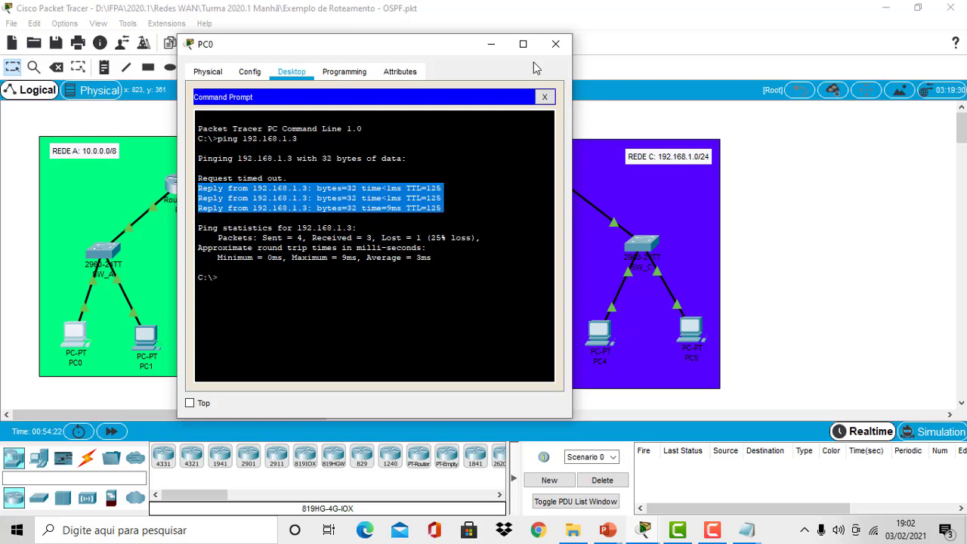
pyautogui.click(491, 43)
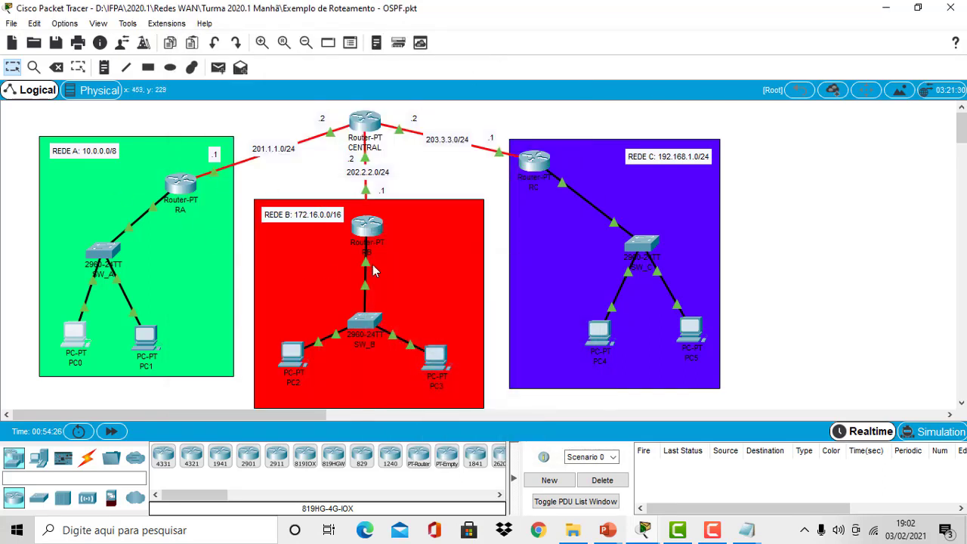